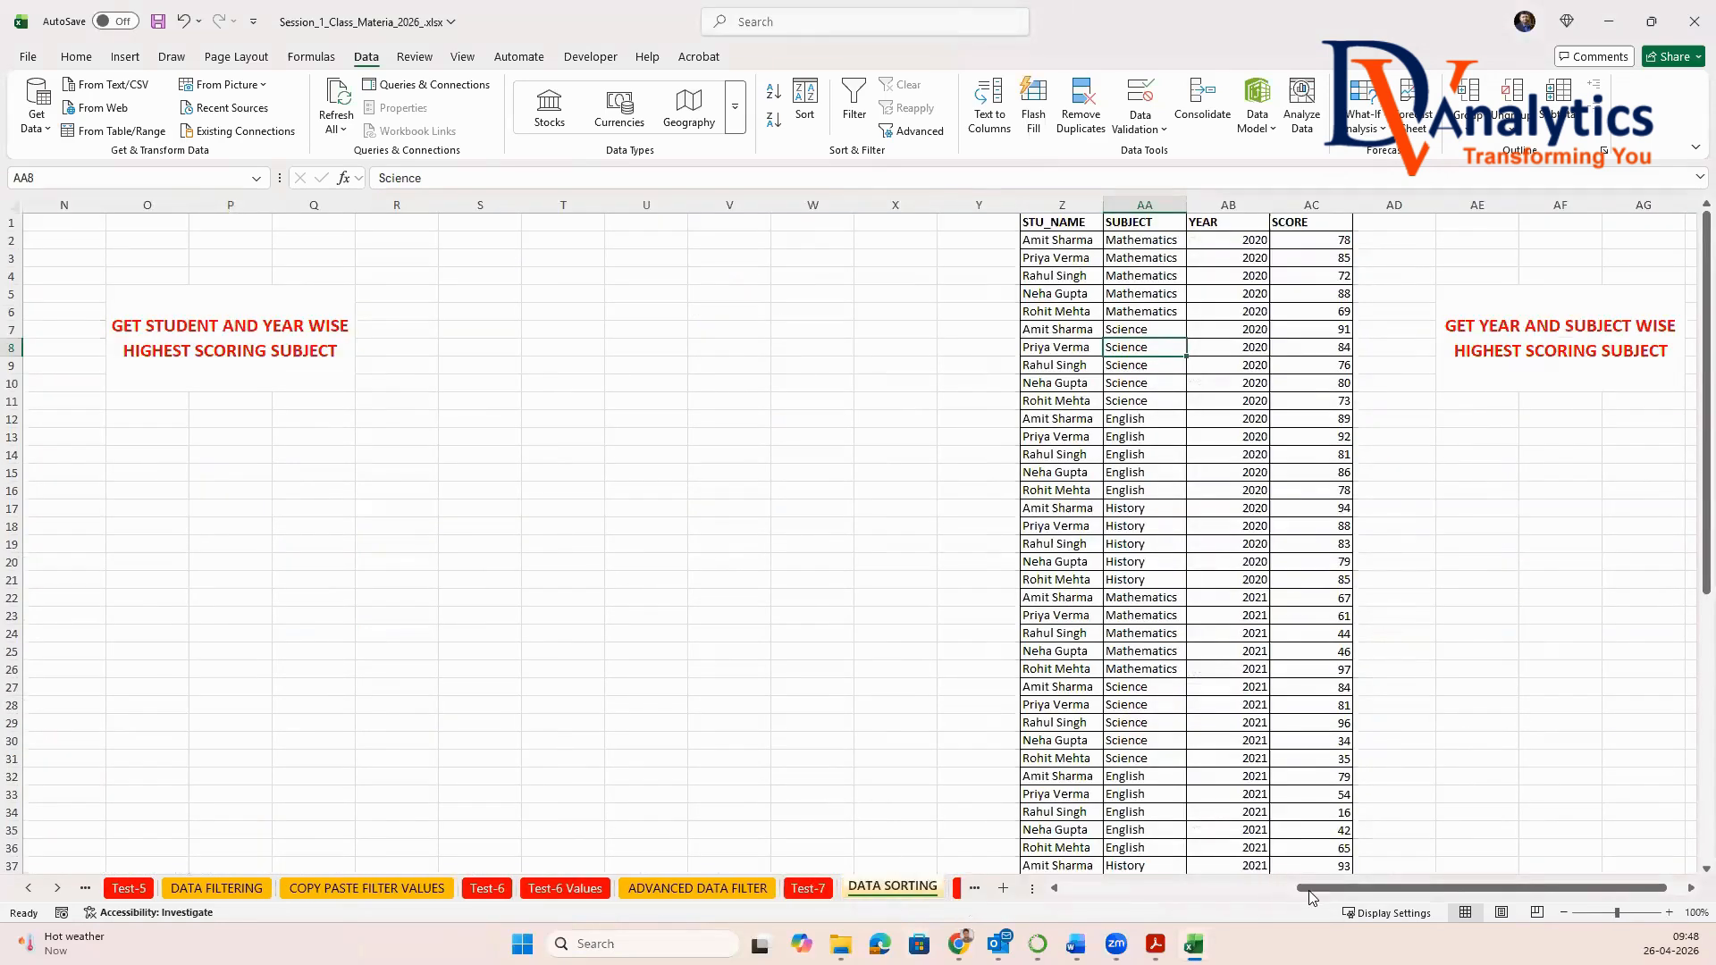
Step: Insert three blank columns at columns F to H, between the student score list and the subject table
{"action": "left_click_drag", "start_coordinate": [1310, 891], "coordinate": [1074, 891]}
{"action": "scroll", "coordinate": [349, 567], "scroll_direction": "up", "scroll_amount": 3}
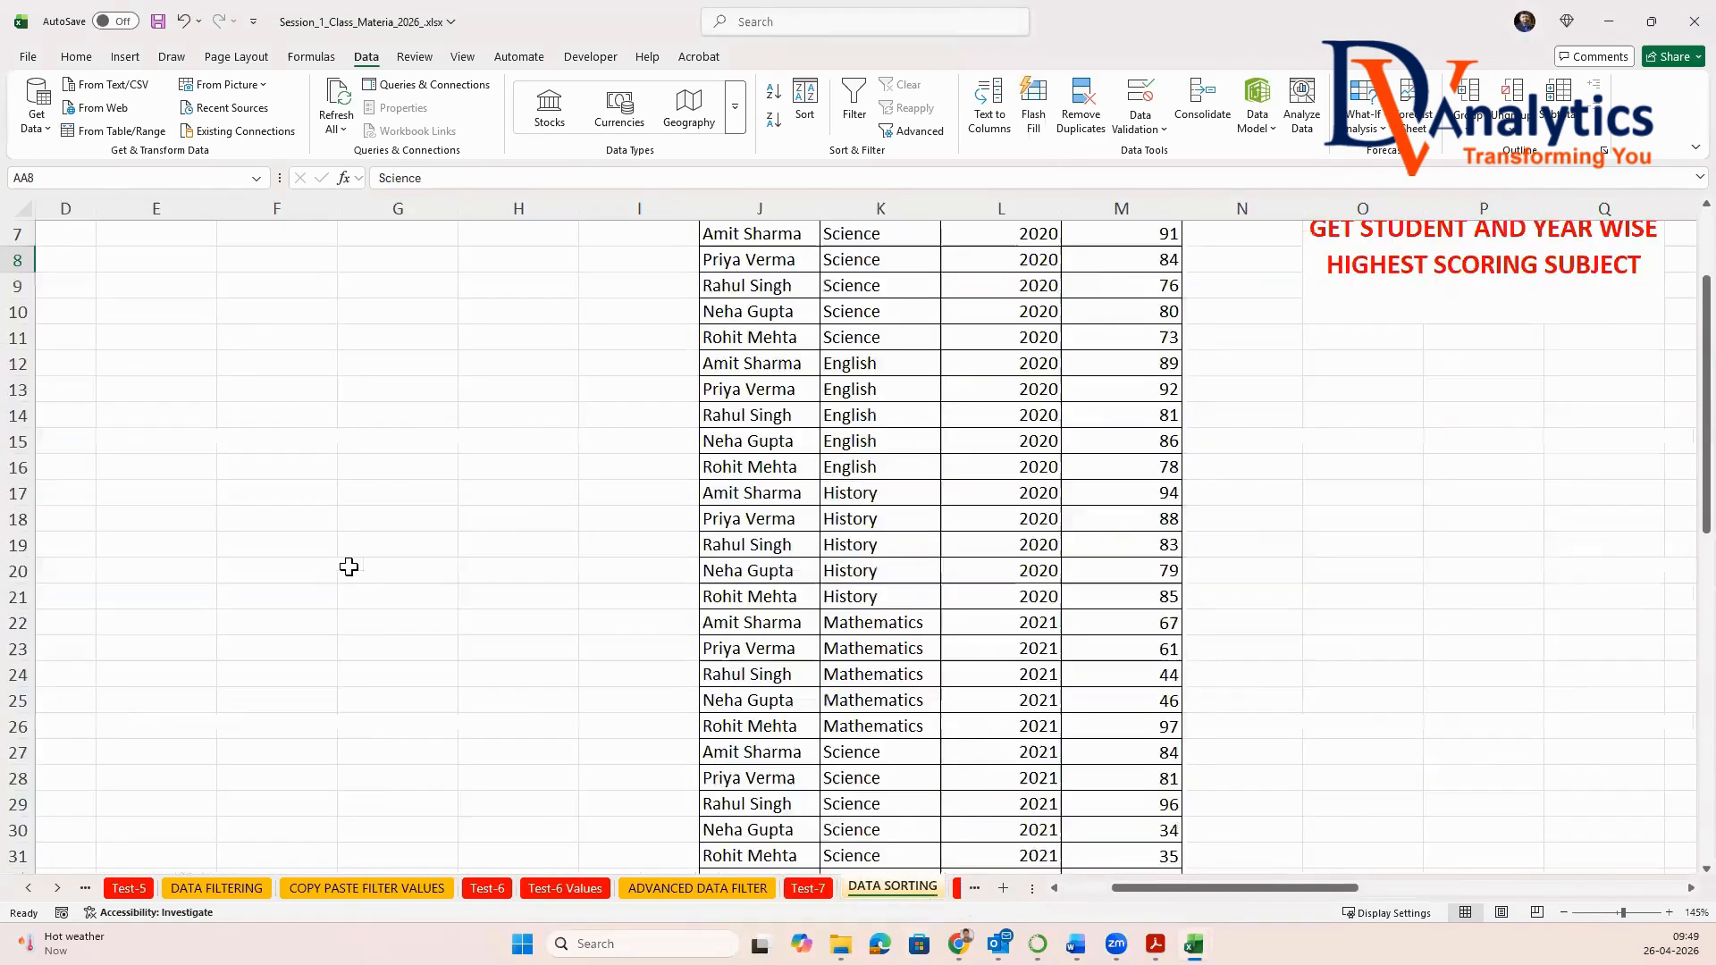
{"action": "scroll", "coordinate": [1189, 872], "scroll_direction": "left", "scroll_amount": 3}
{"action": "scroll", "coordinate": [314, 601], "scroll_direction": "up", "scroll_amount": 2}
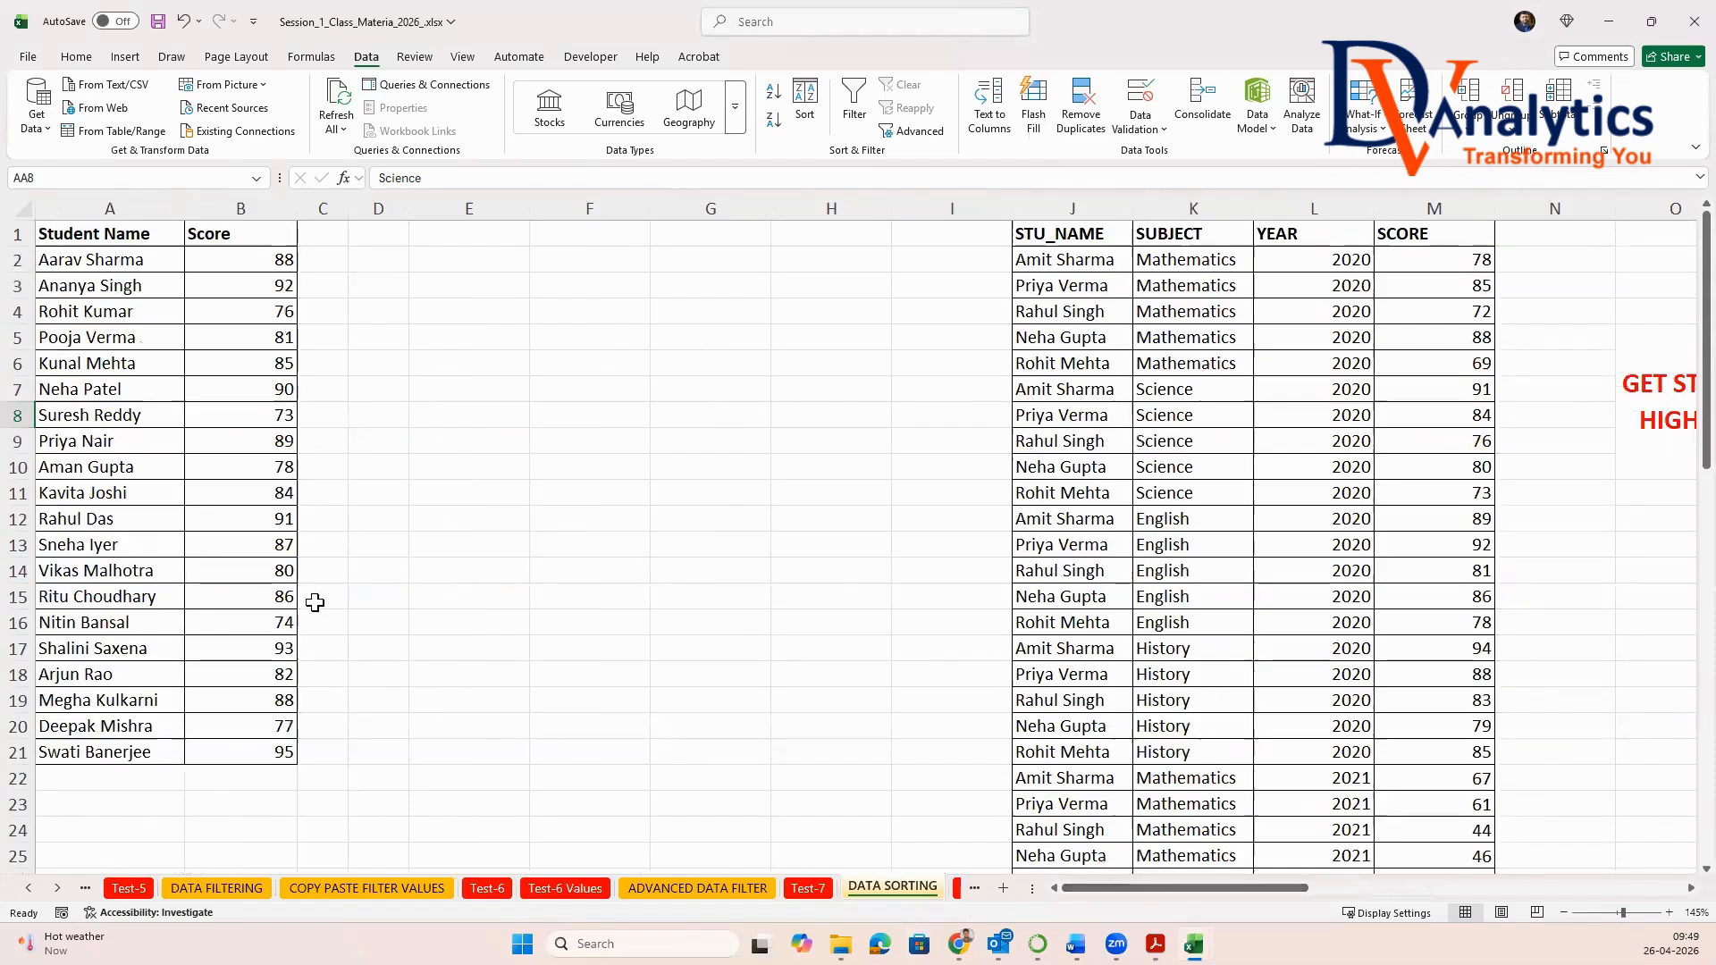
{"action": "left_click", "coordinate": [758, 514]}
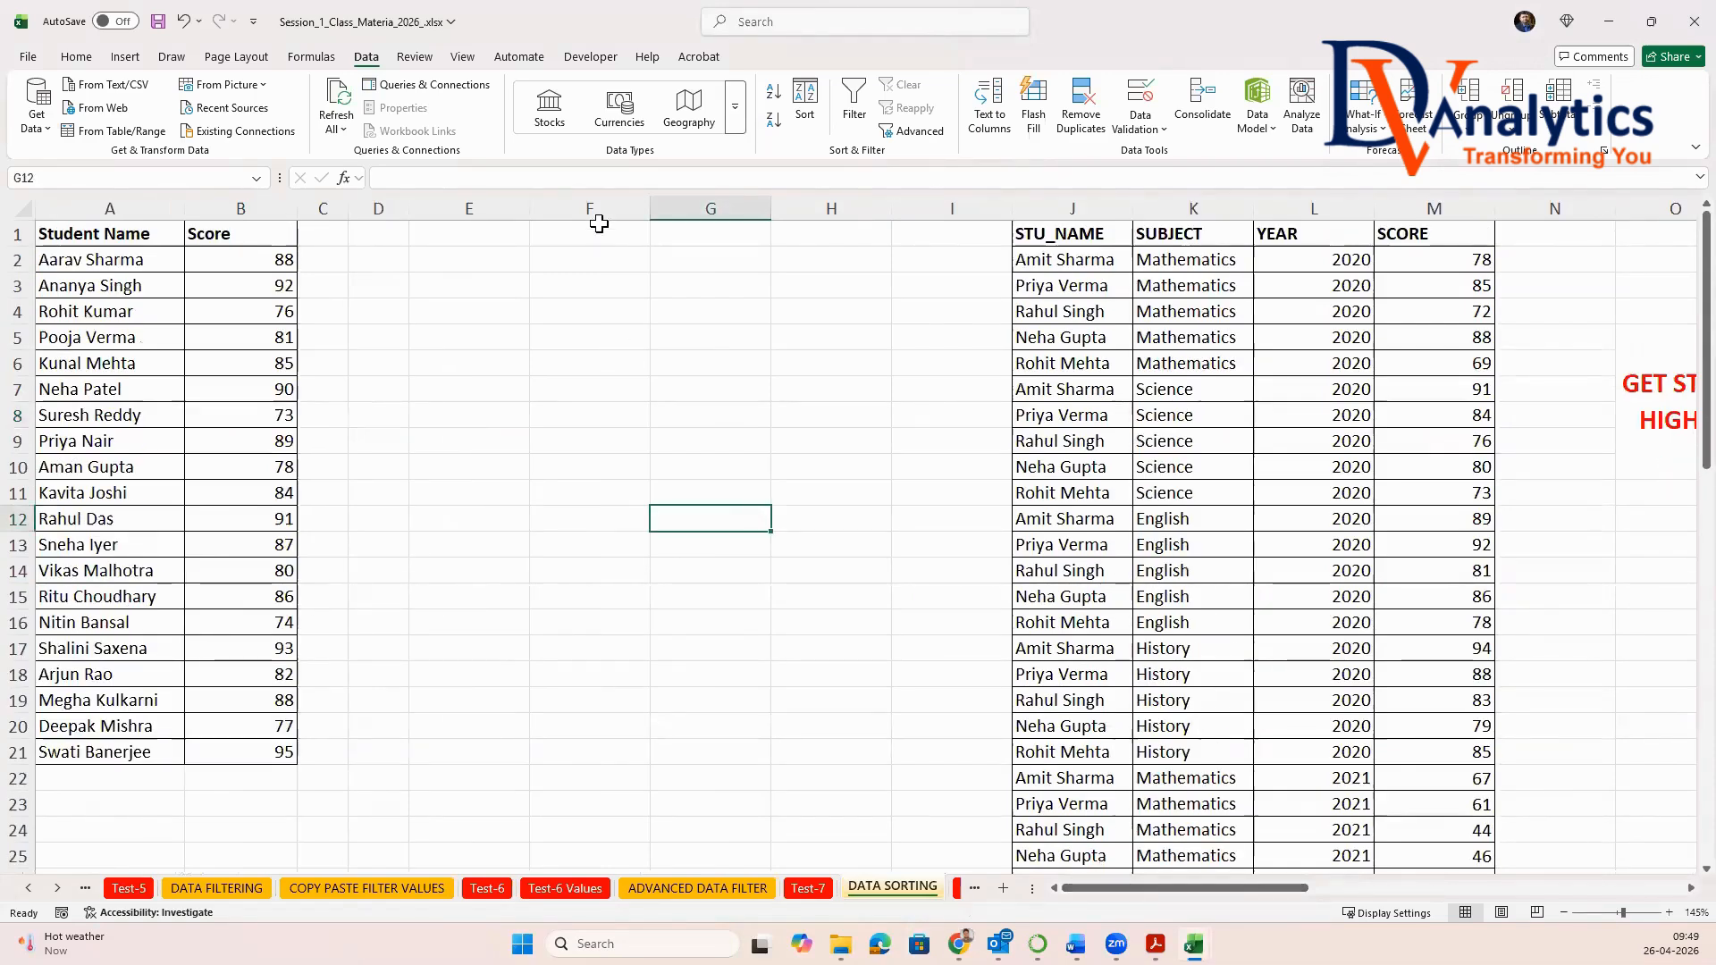
{"action": "left_click_drag", "start_coordinate": [599, 223], "coordinate": [792, 211]}
{"action": "right_click", "coordinate": [793, 212]}
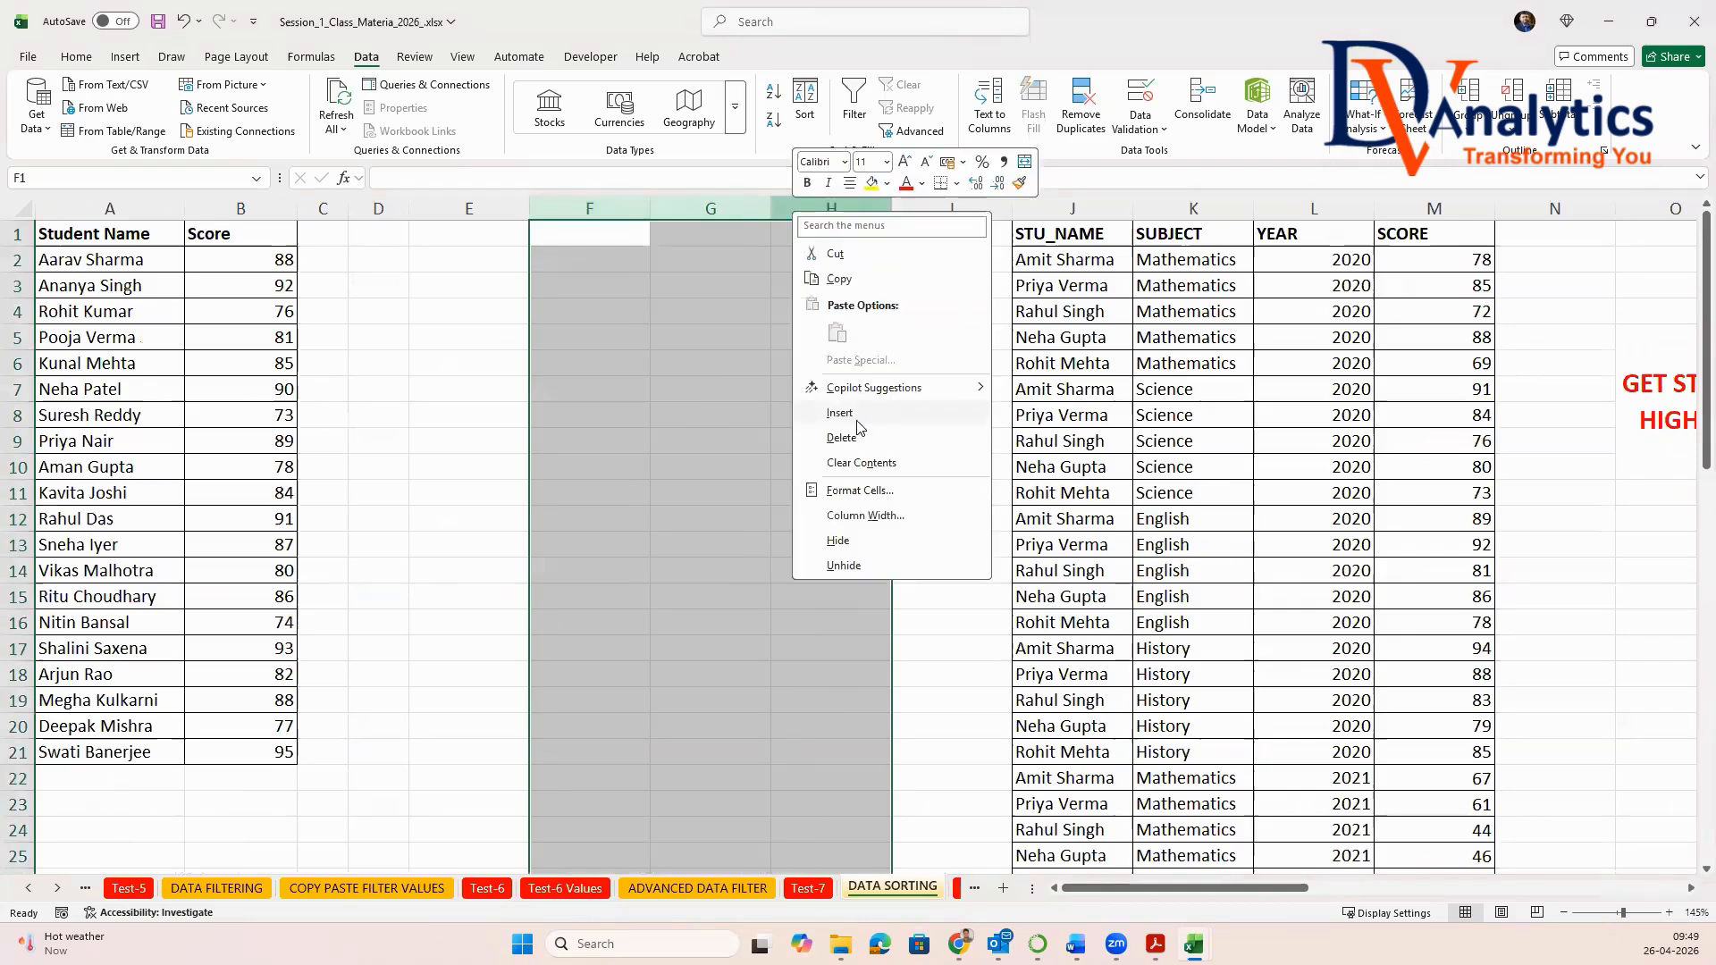
{"action": "left_click", "coordinate": [856, 417]}
Step: Copy the Student Name and Score columns A and B into columns F and G
{"action": "left_click_drag", "start_coordinate": [121, 211], "coordinate": [234, 203]}
{"action": "key", "text": "ctrl+c"}
{"action": "left_click", "coordinate": [574, 208]}
{"action": "key", "text": "ctrl+v"}
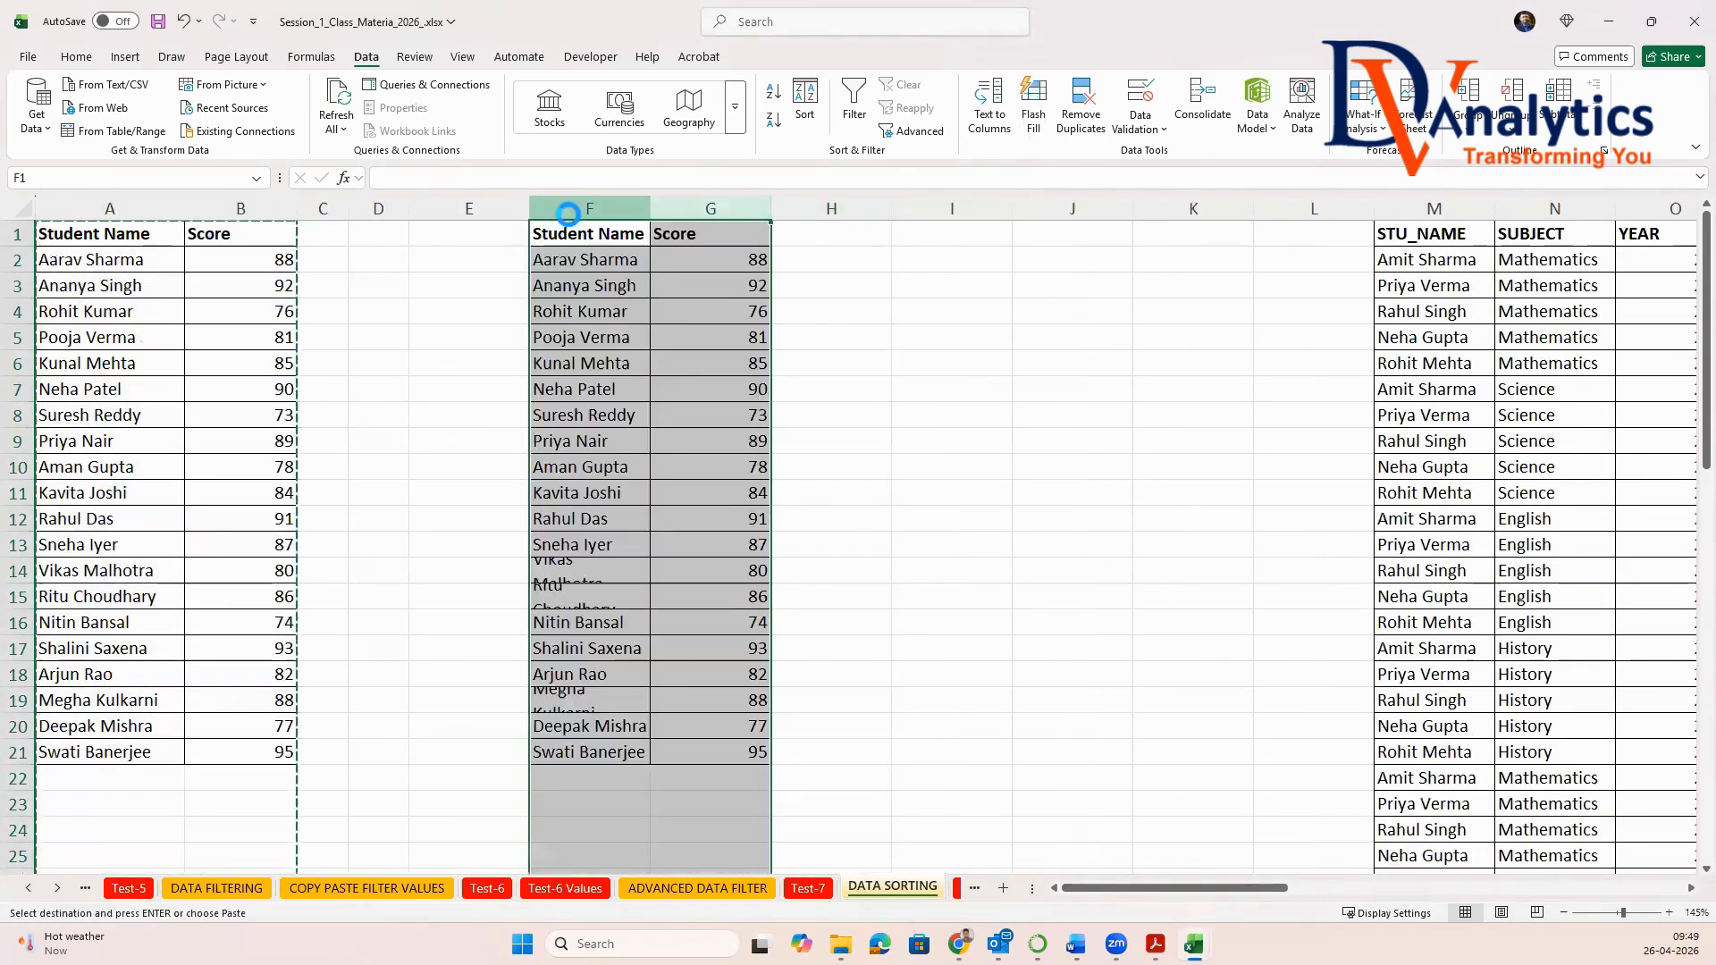
{"action": "left_click", "coordinate": [914, 289]}
Step: Sort the copied list in columns F and G by Student Name from A to Z, keeping each score with its student
{"action": "left_click", "coordinate": [609, 207]}
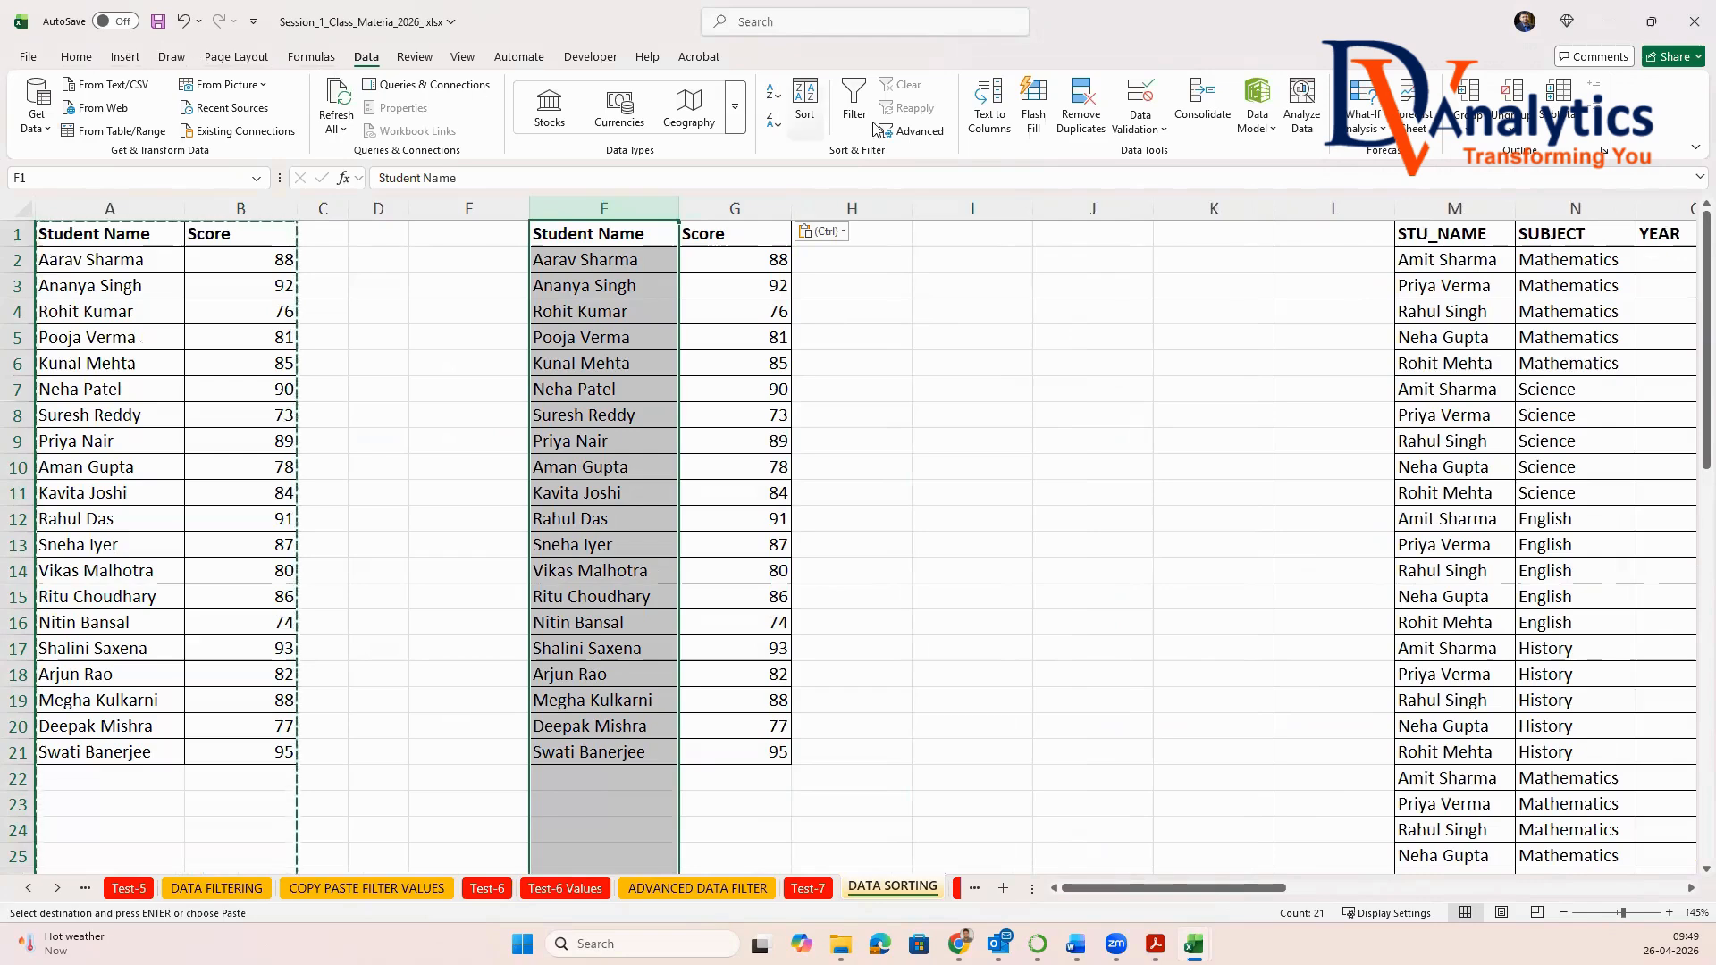
{"action": "left_click", "coordinate": [777, 95]}
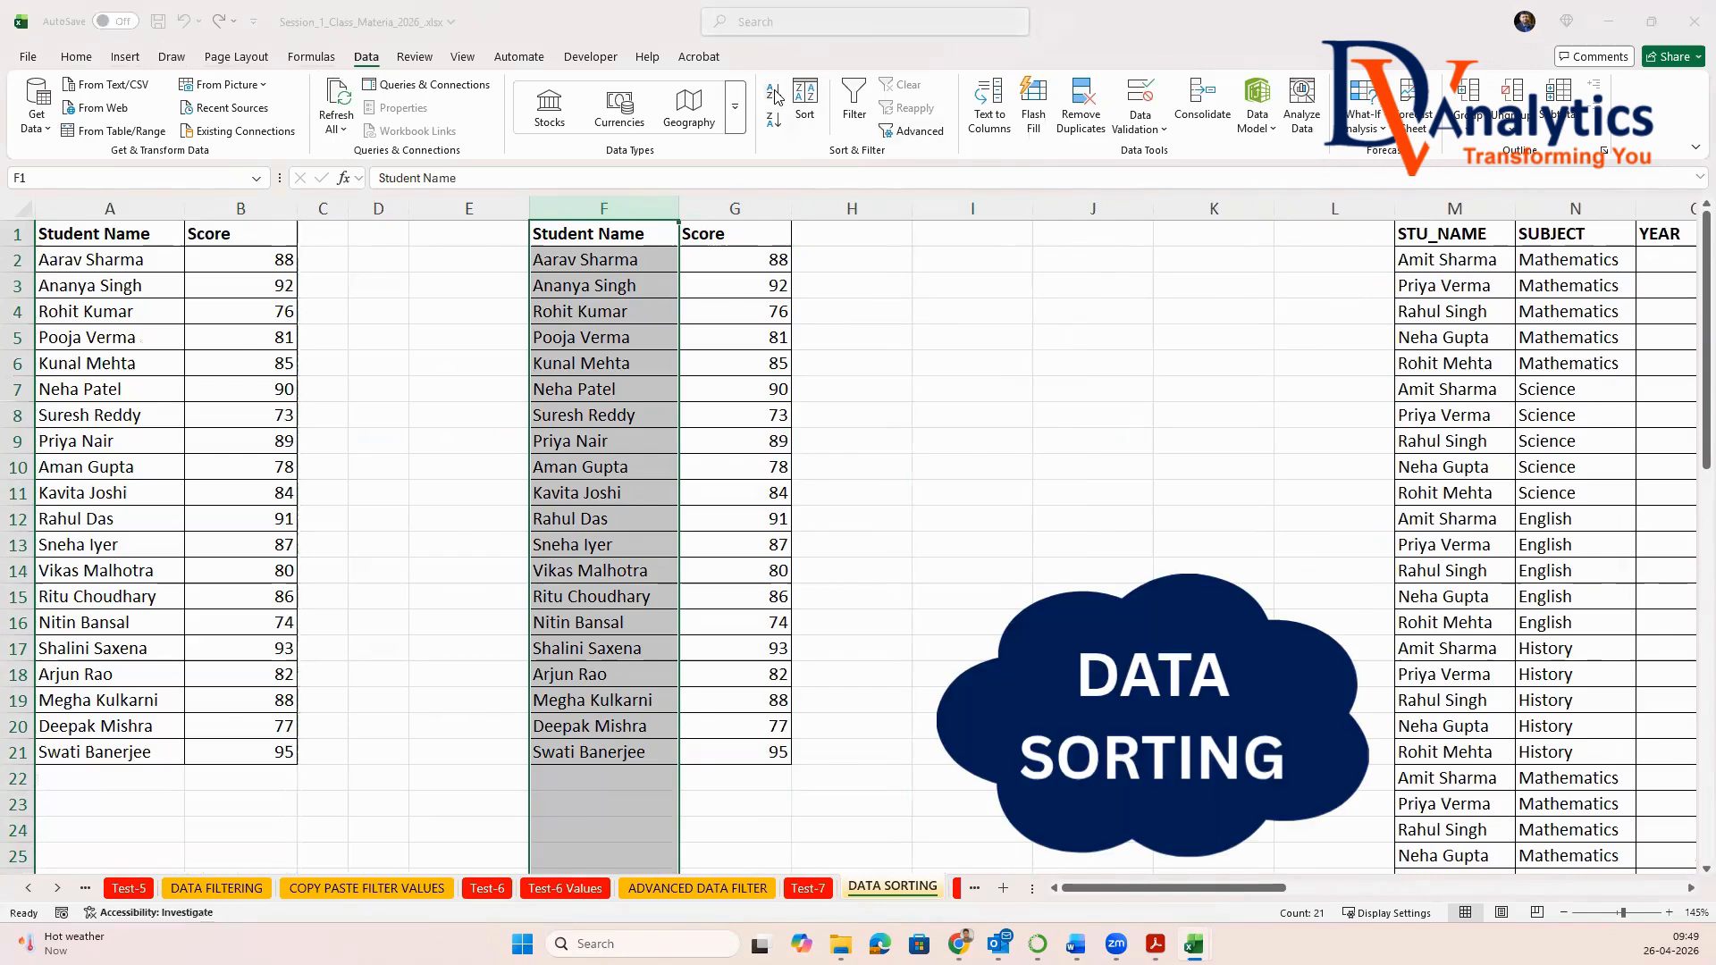
{"action": "left_click", "coordinate": [934, 532]}
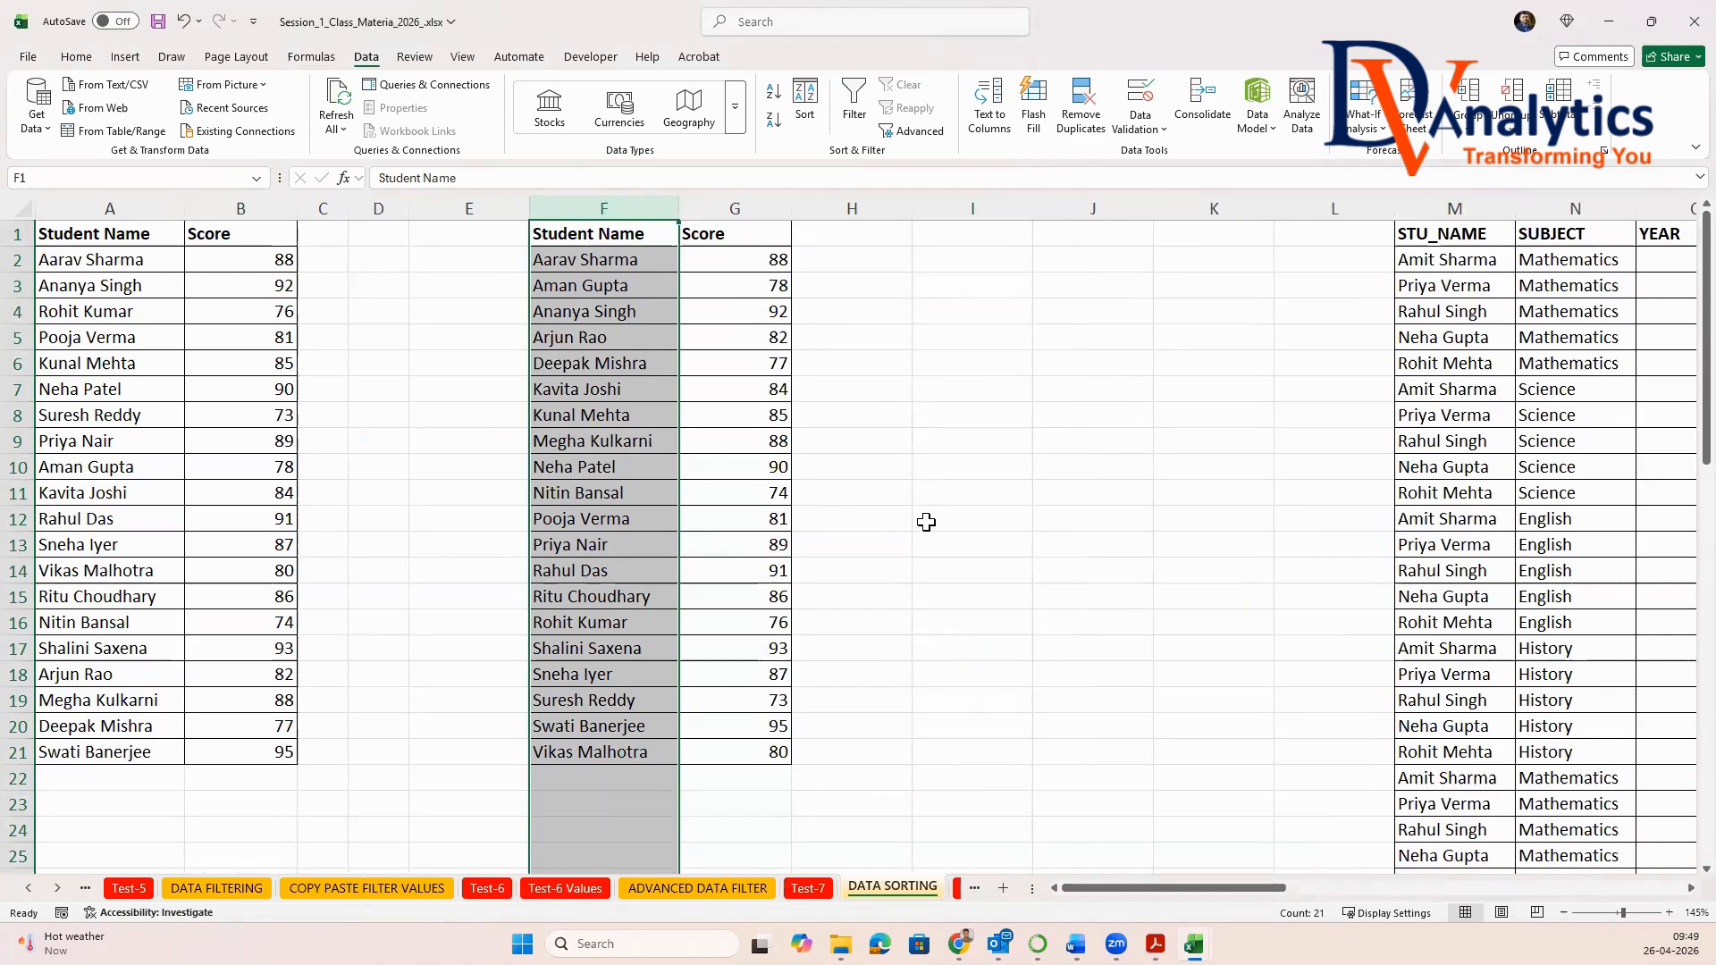
{"action": "left_click", "coordinate": [834, 420]}
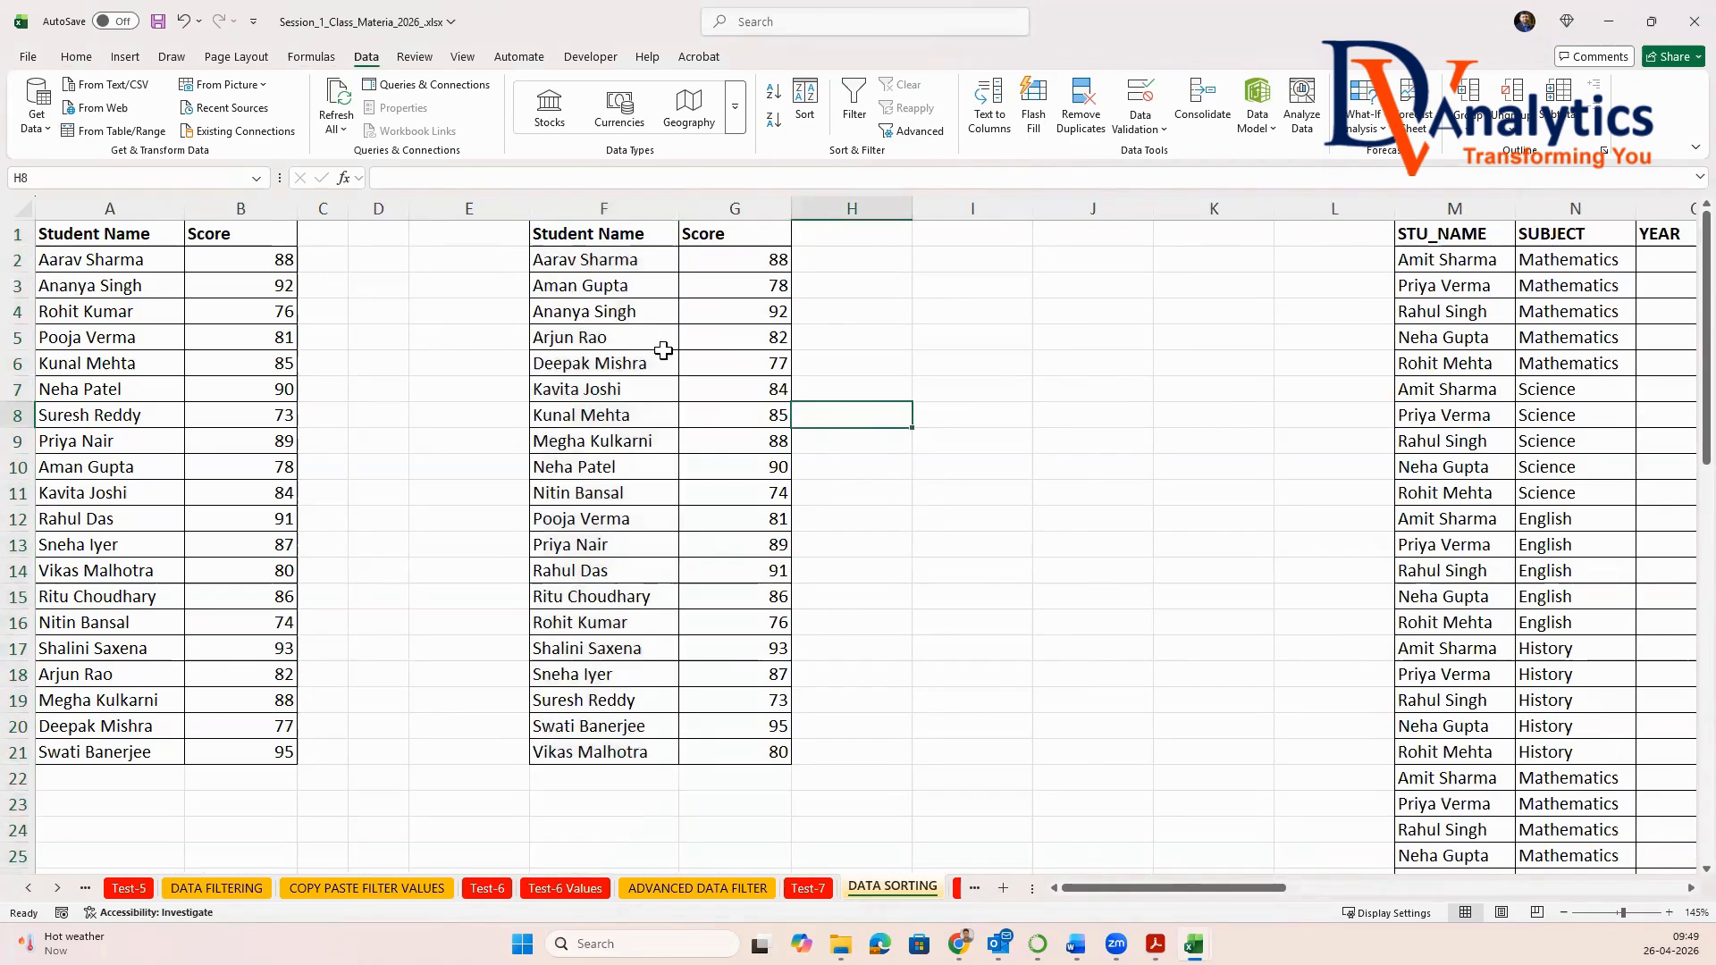
{"action": "left_click_drag", "start_coordinate": [599, 264], "coordinate": [607, 751]}
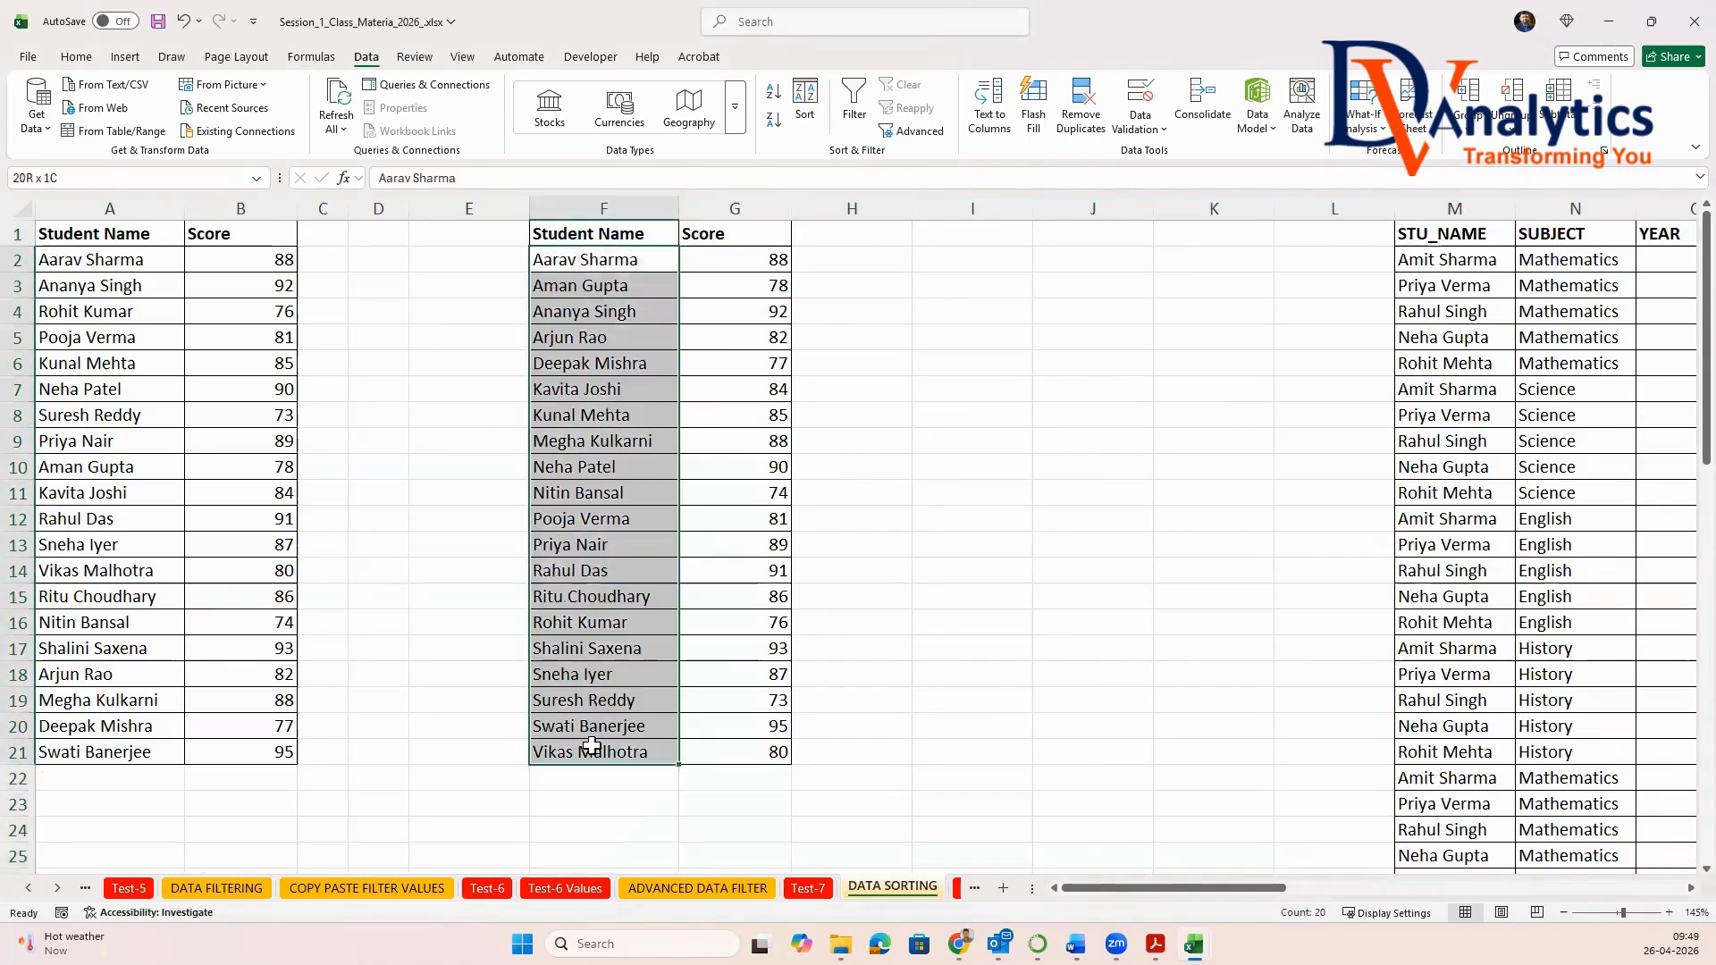
Step: Copy the original Student Name and Score columns into columns J and K
{"action": "left_click_drag", "start_coordinate": [139, 208], "coordinate": [216, 223]}
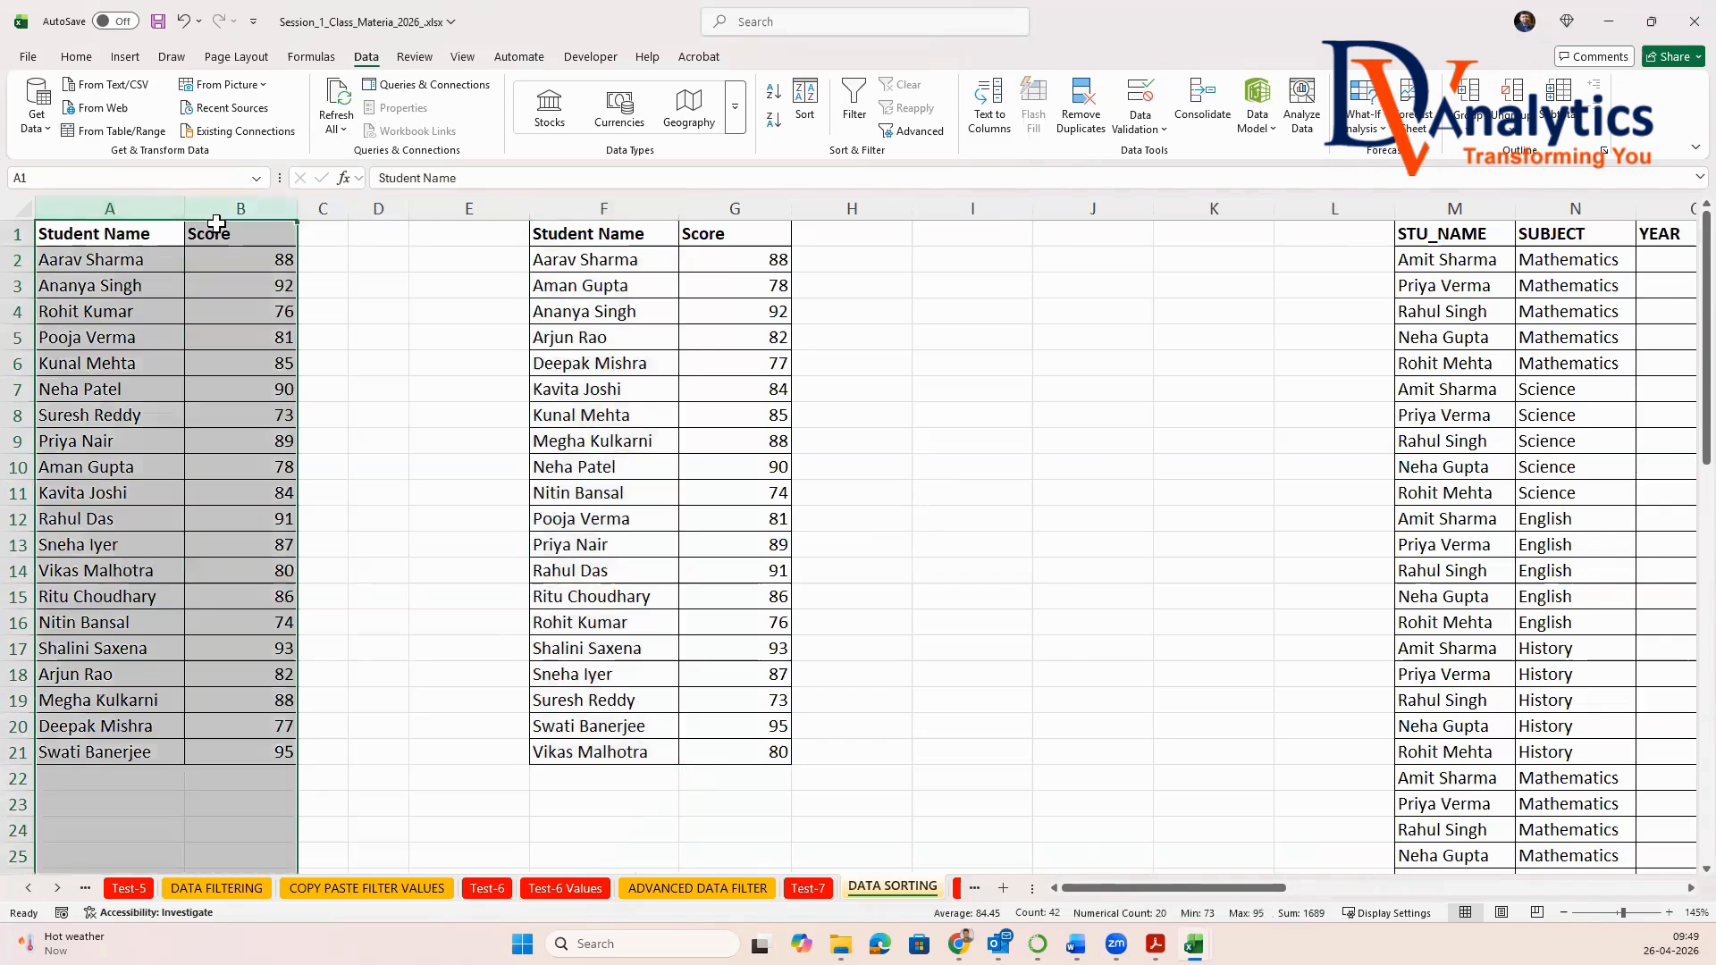
{"action": "key", "text": "ctrl+c"}
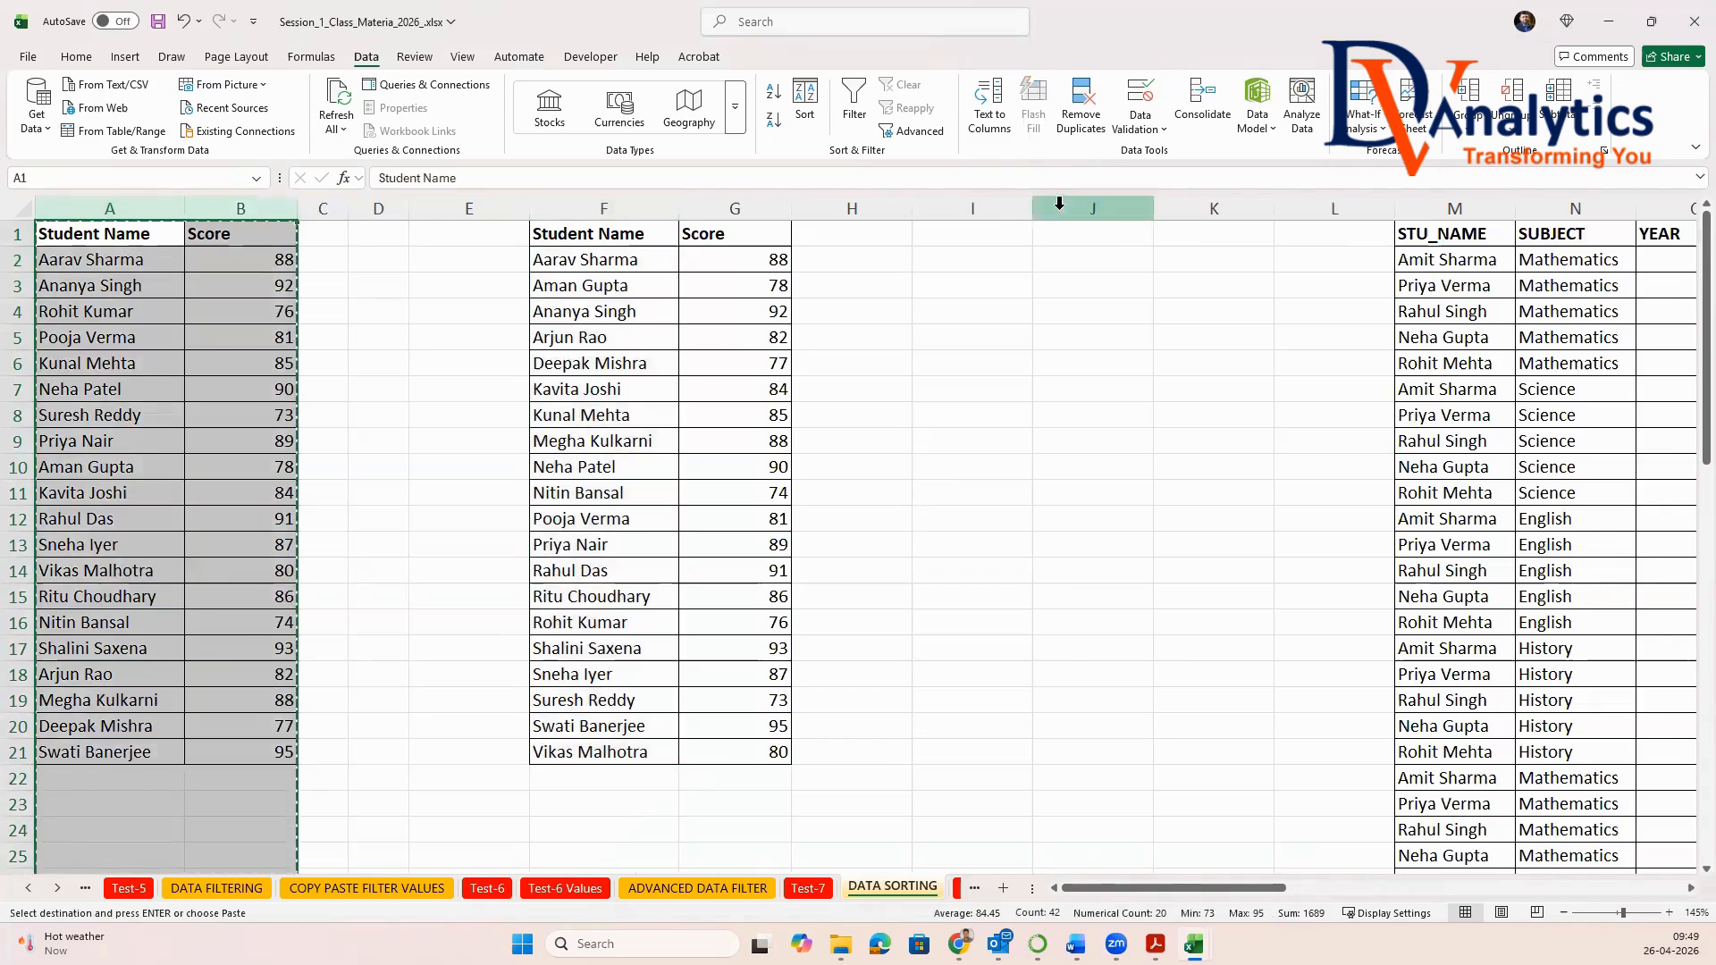
{"action": "left_click", "coordinate": [1060, 207]}
{"action": "key", "text": "ctrl+v"}
Step: Sort the list in columns J and K by Score from largest to smallest, expanding the selection to the names
{"action": "left_click", "coordinate": [1226, 207]}
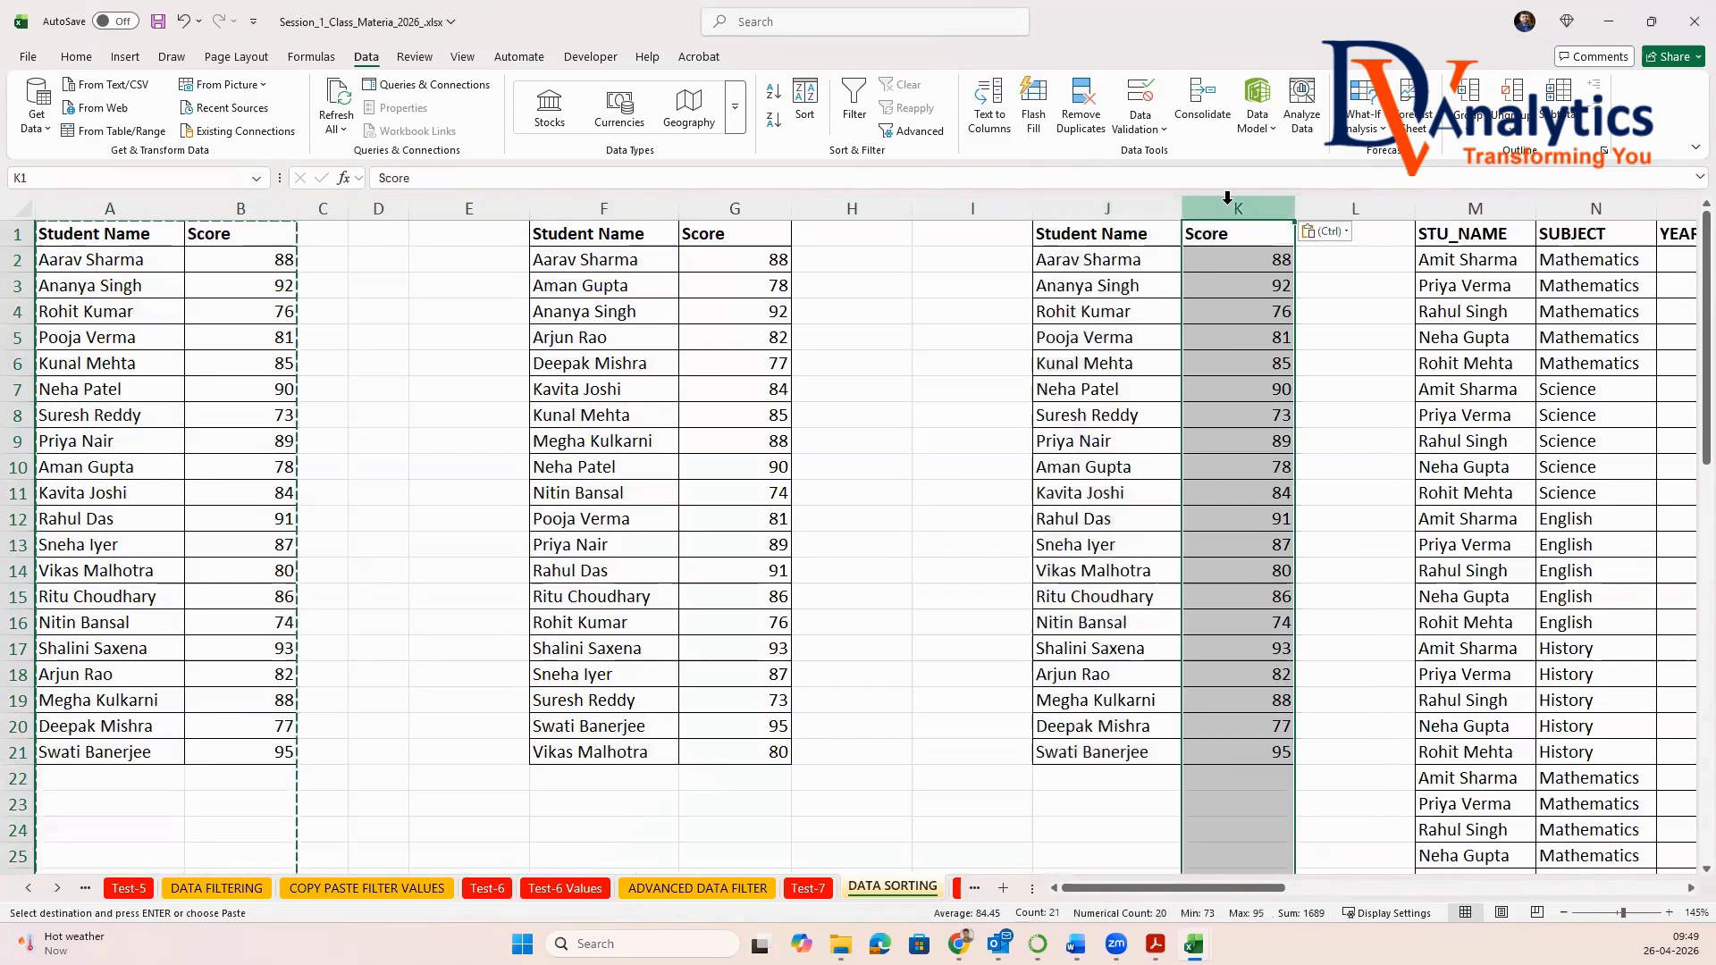
{"action": "left_click", "coordinate": [774, 119]}
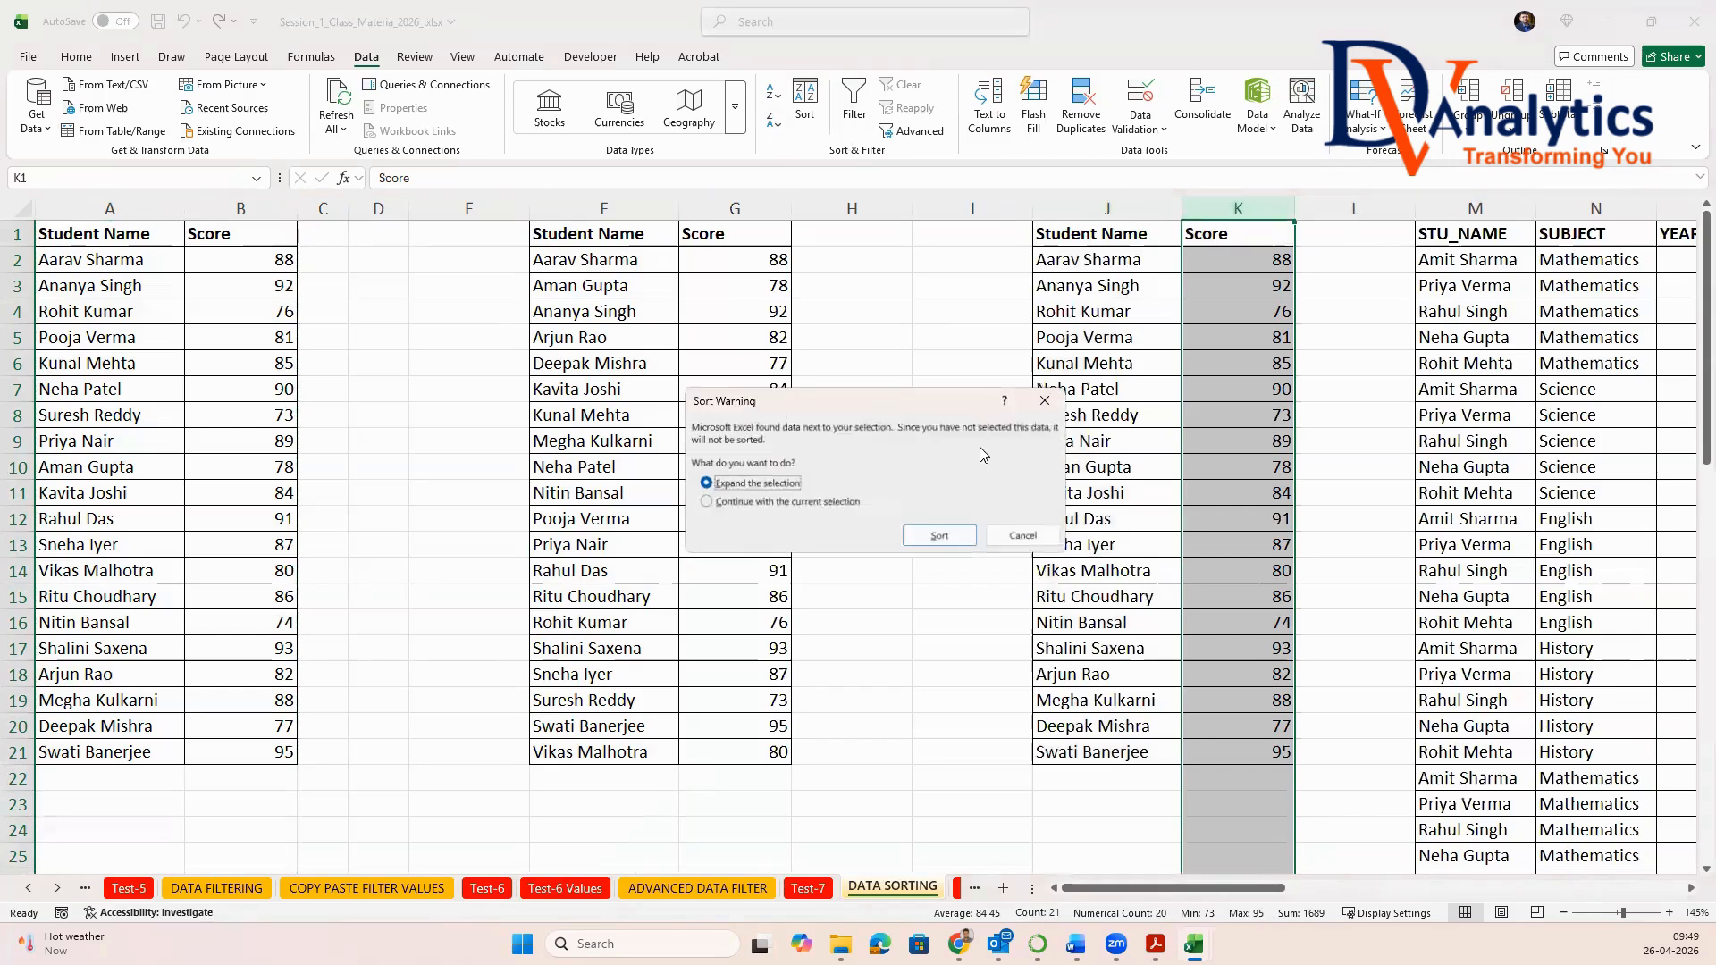
{"action": "left_click", "coordinate": [939, 536]}
{"action": "left_click_drag", "start_coordinate": [1261, 261], "coordinate": [1269, 344]}
Step: Insert one blank column at column L, between the score-sorted list and the subject table
{"action": "left_click", "coordinate": [1363, 211]}
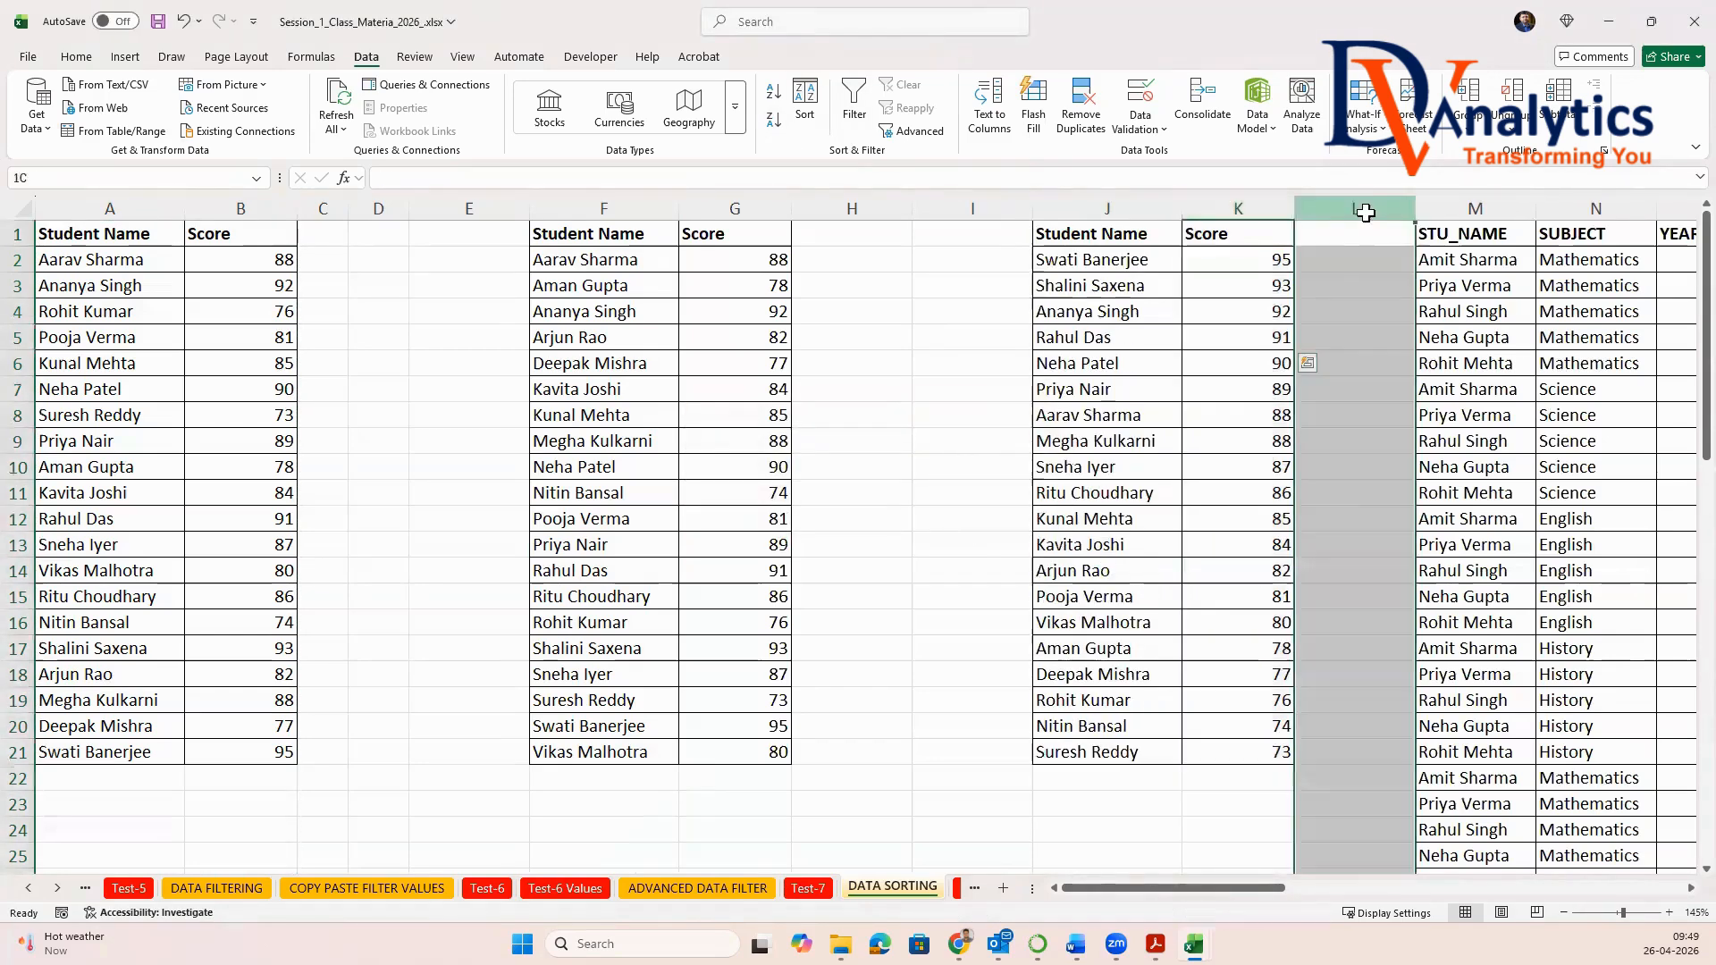
{"action": "right_click", "coordinate": [1367, 212]}
{"action": "left_click", "coordinate": [1409, 411]}
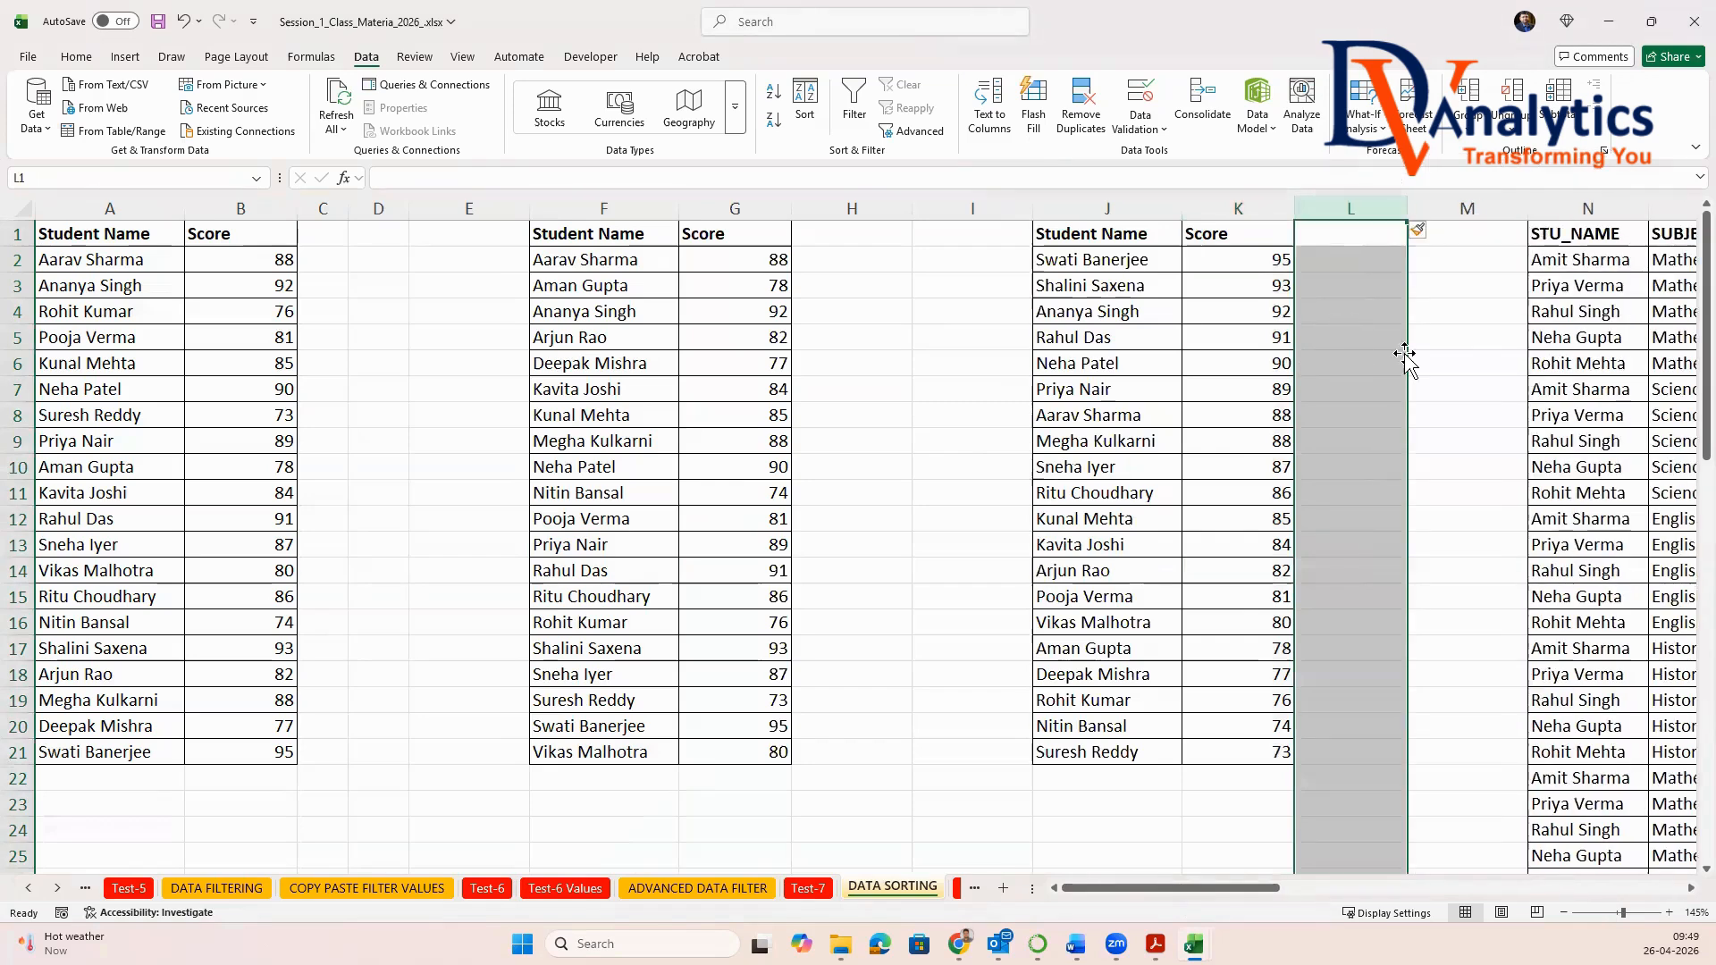
{"action": "left_click", "coordinate": [1324, 282]}
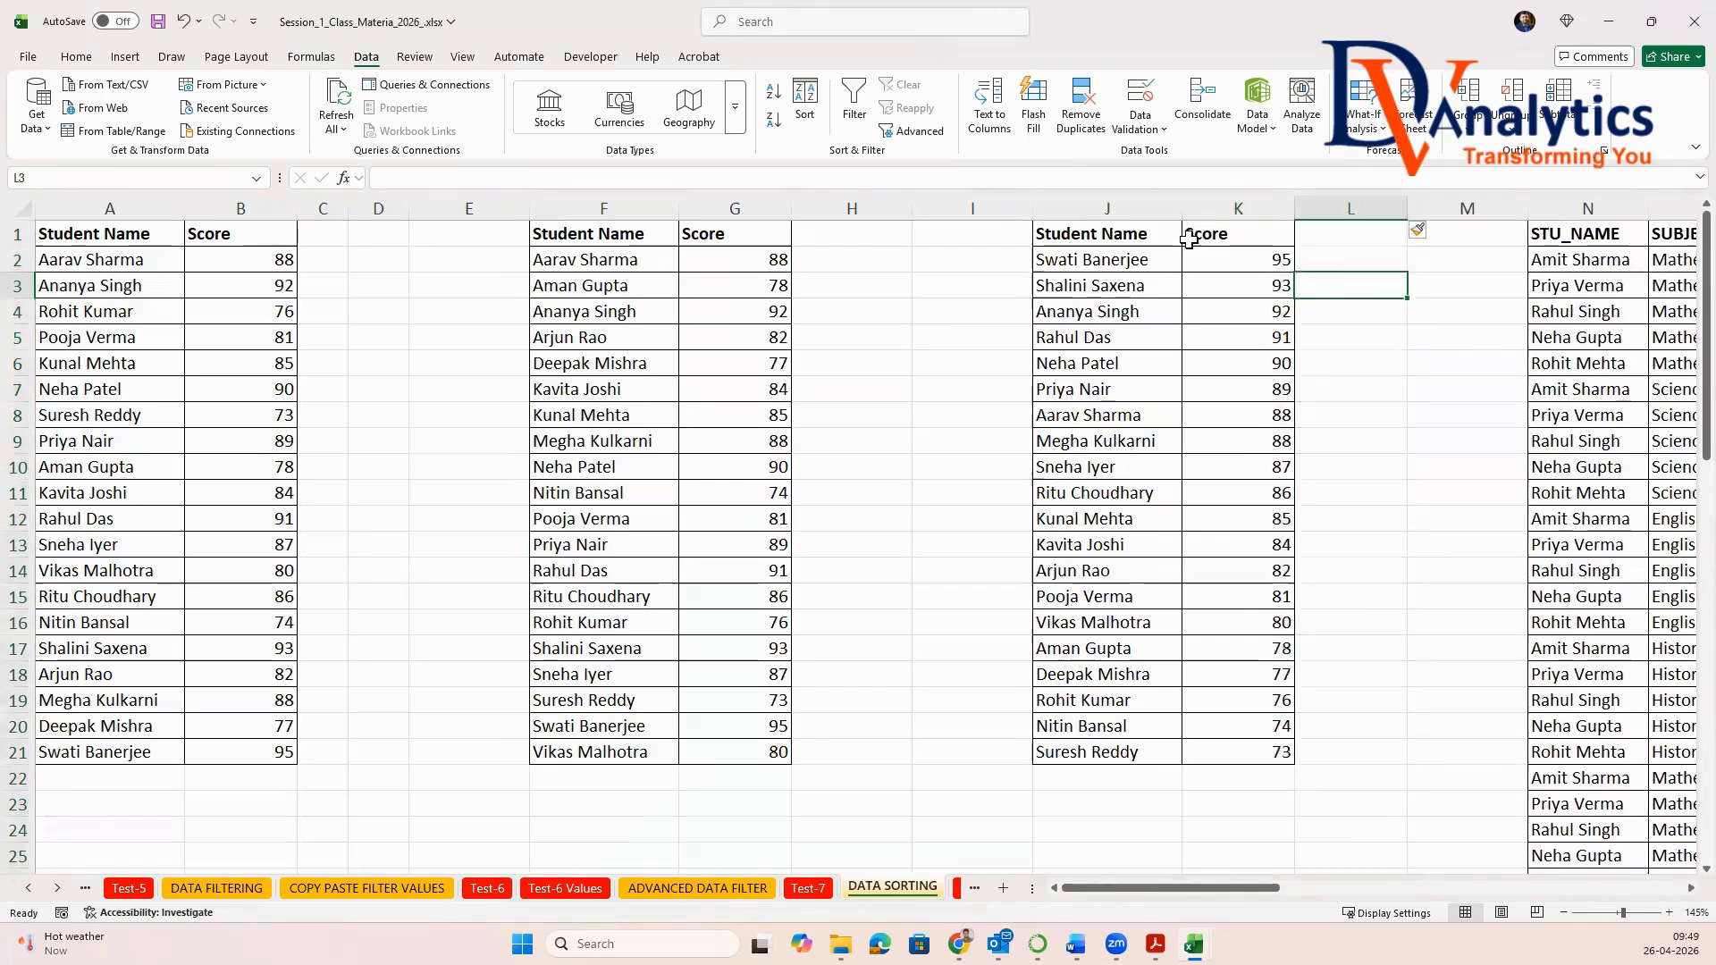
{"action": "left_click", "coordinate": [621, 208]}
{"action": "left_click", "coordinate": [711, 209]}
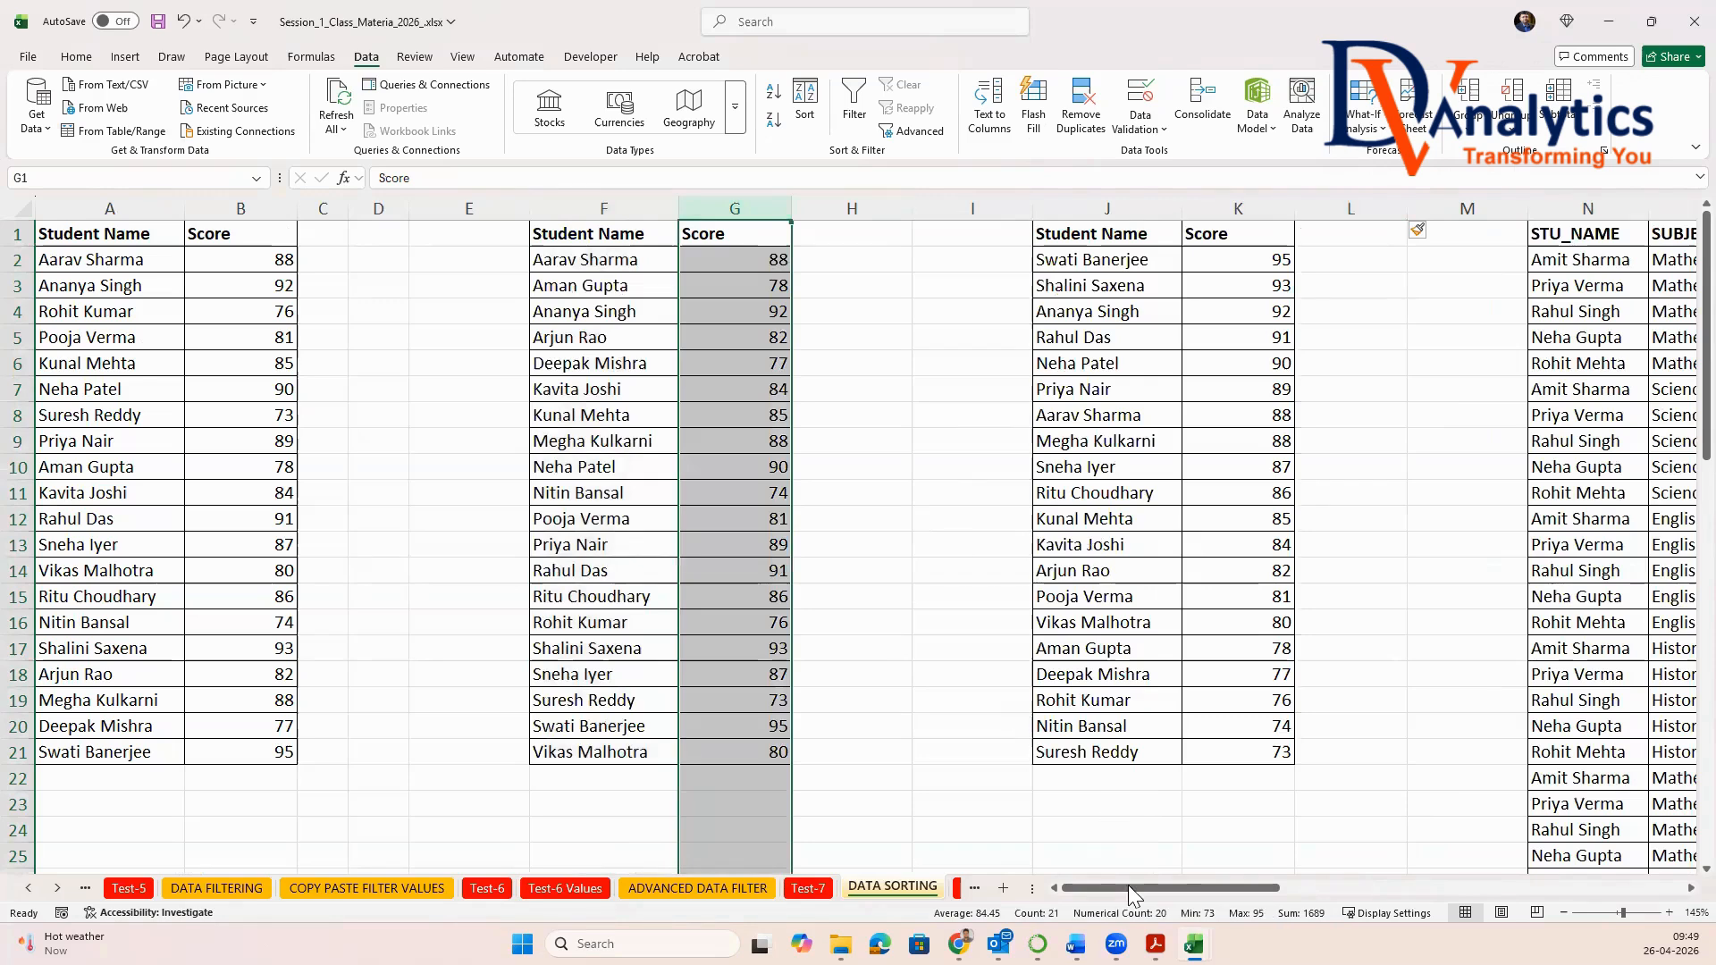
Step: Turn on filters for the subject table in columns N to Q and show only the first listed student
{"action": "left_click_drag", "start_coordinate": [1127, 885], "coordinate": [1330, 904]}
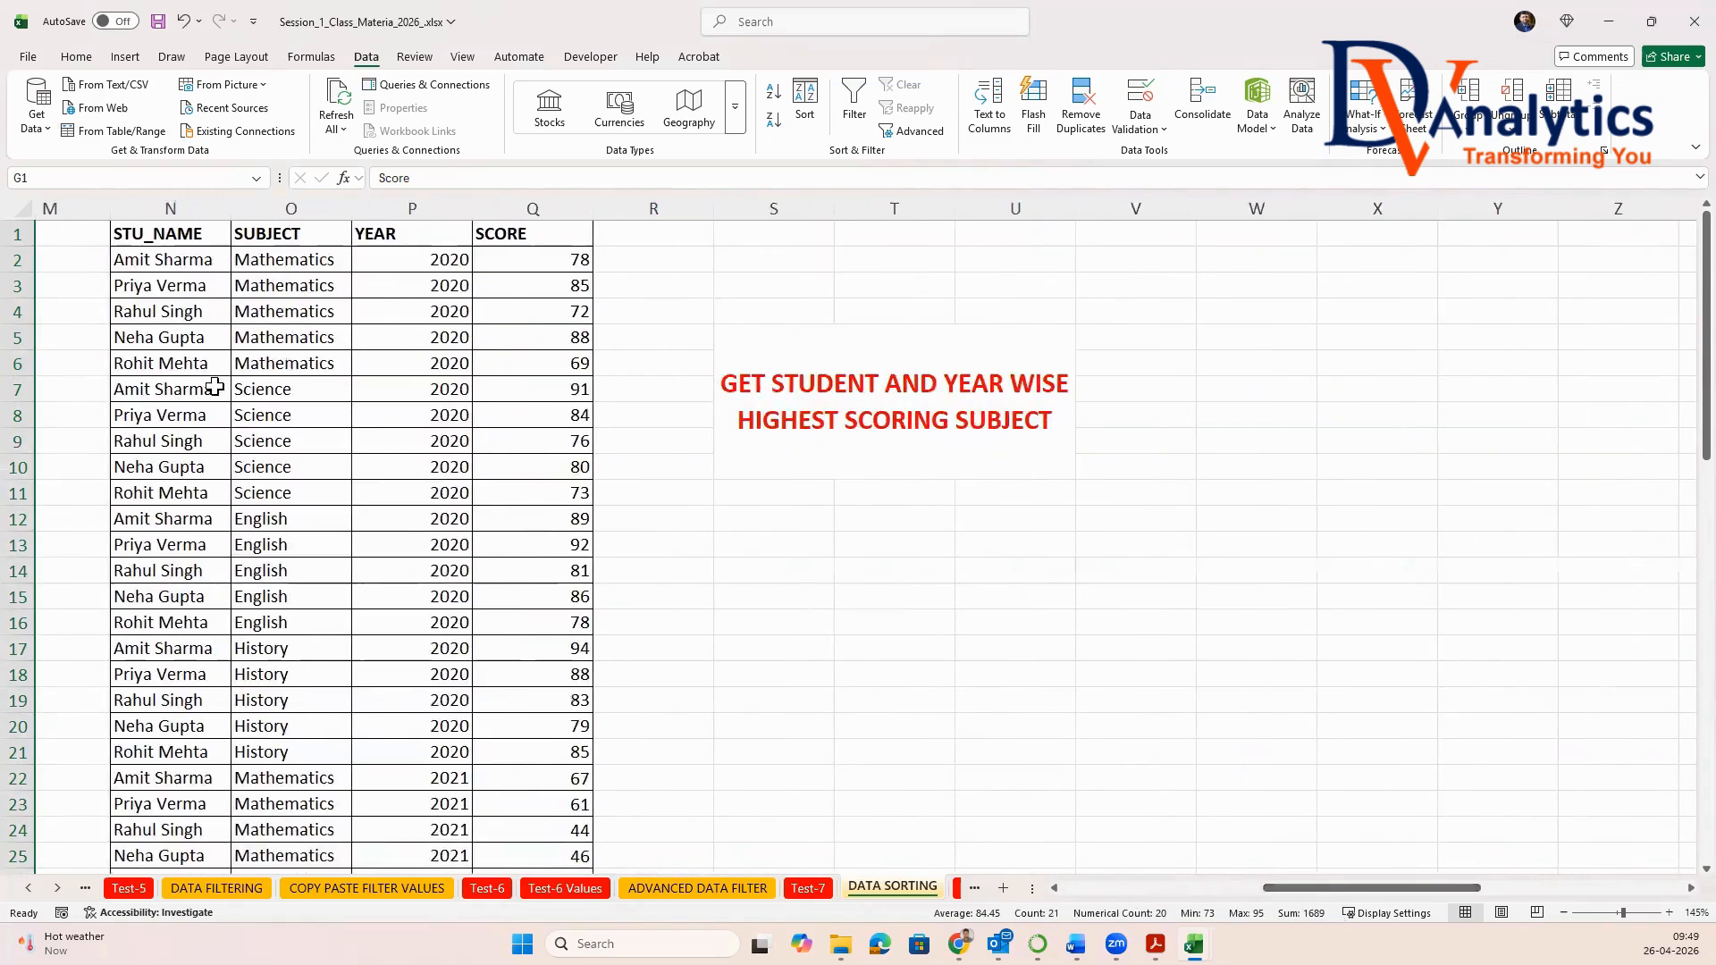
{"action": "left_click", "coordinate": [182, 225]}
{"action": "key", "text": "ctrl+shift+Down"}
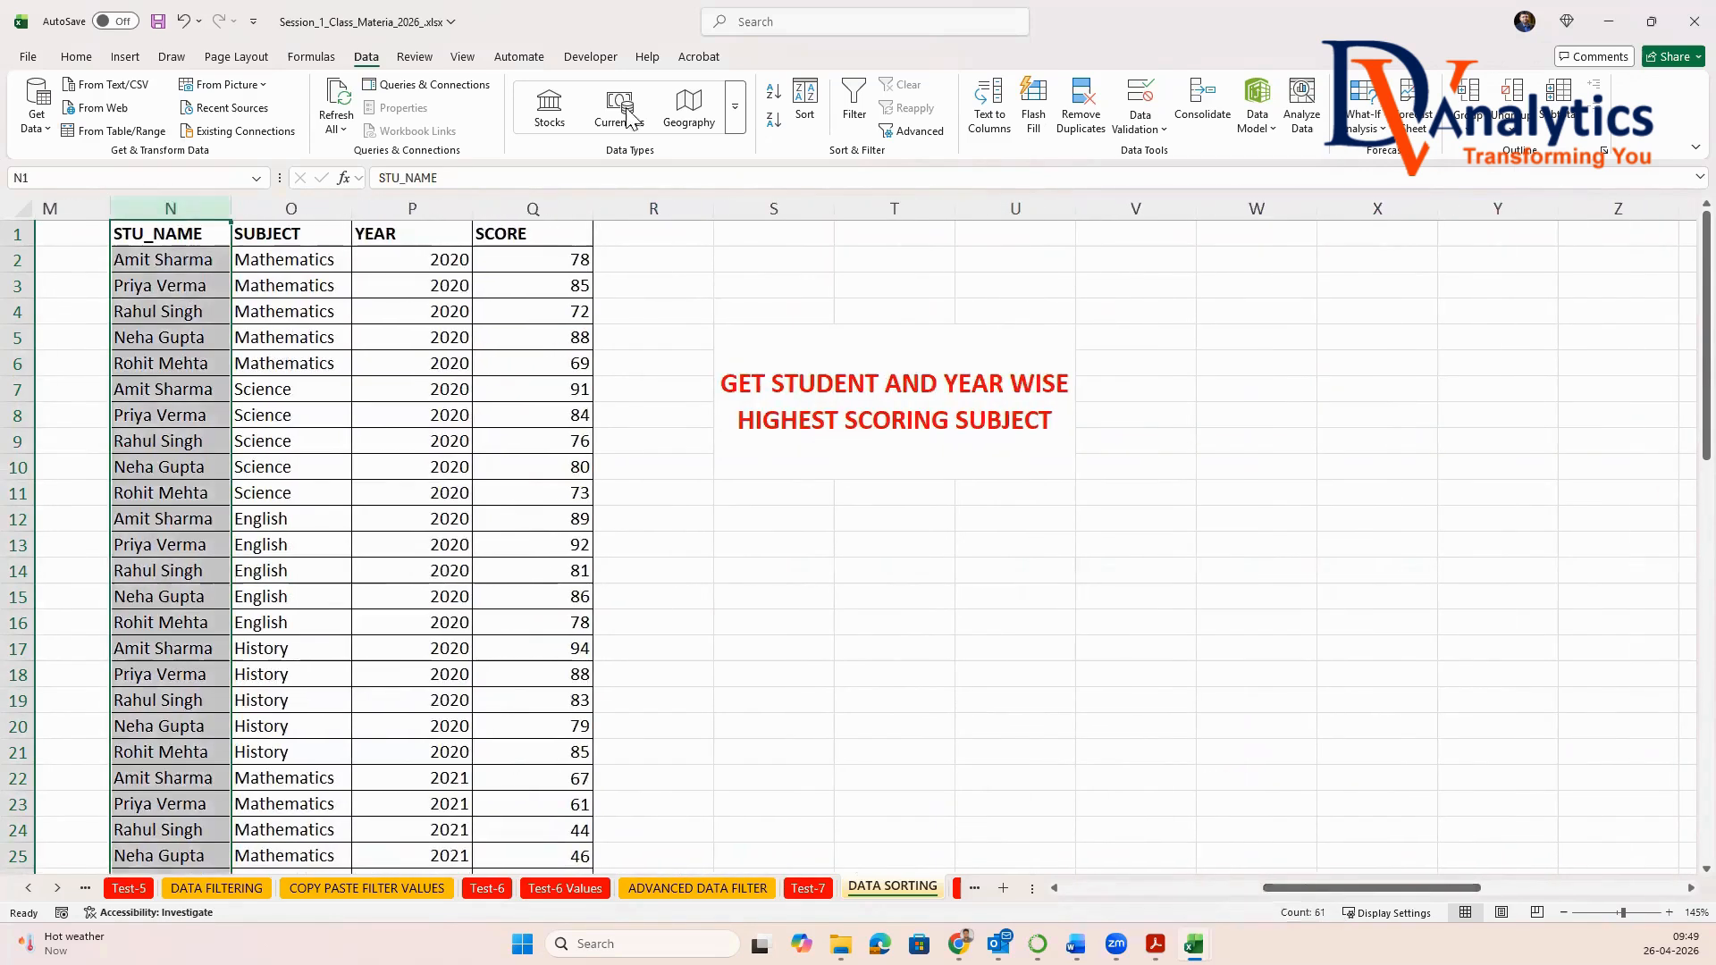
{"action": "key", "text": "ctrl+Up"}
{"action": "left_click", "coordinate": [854, 106]}
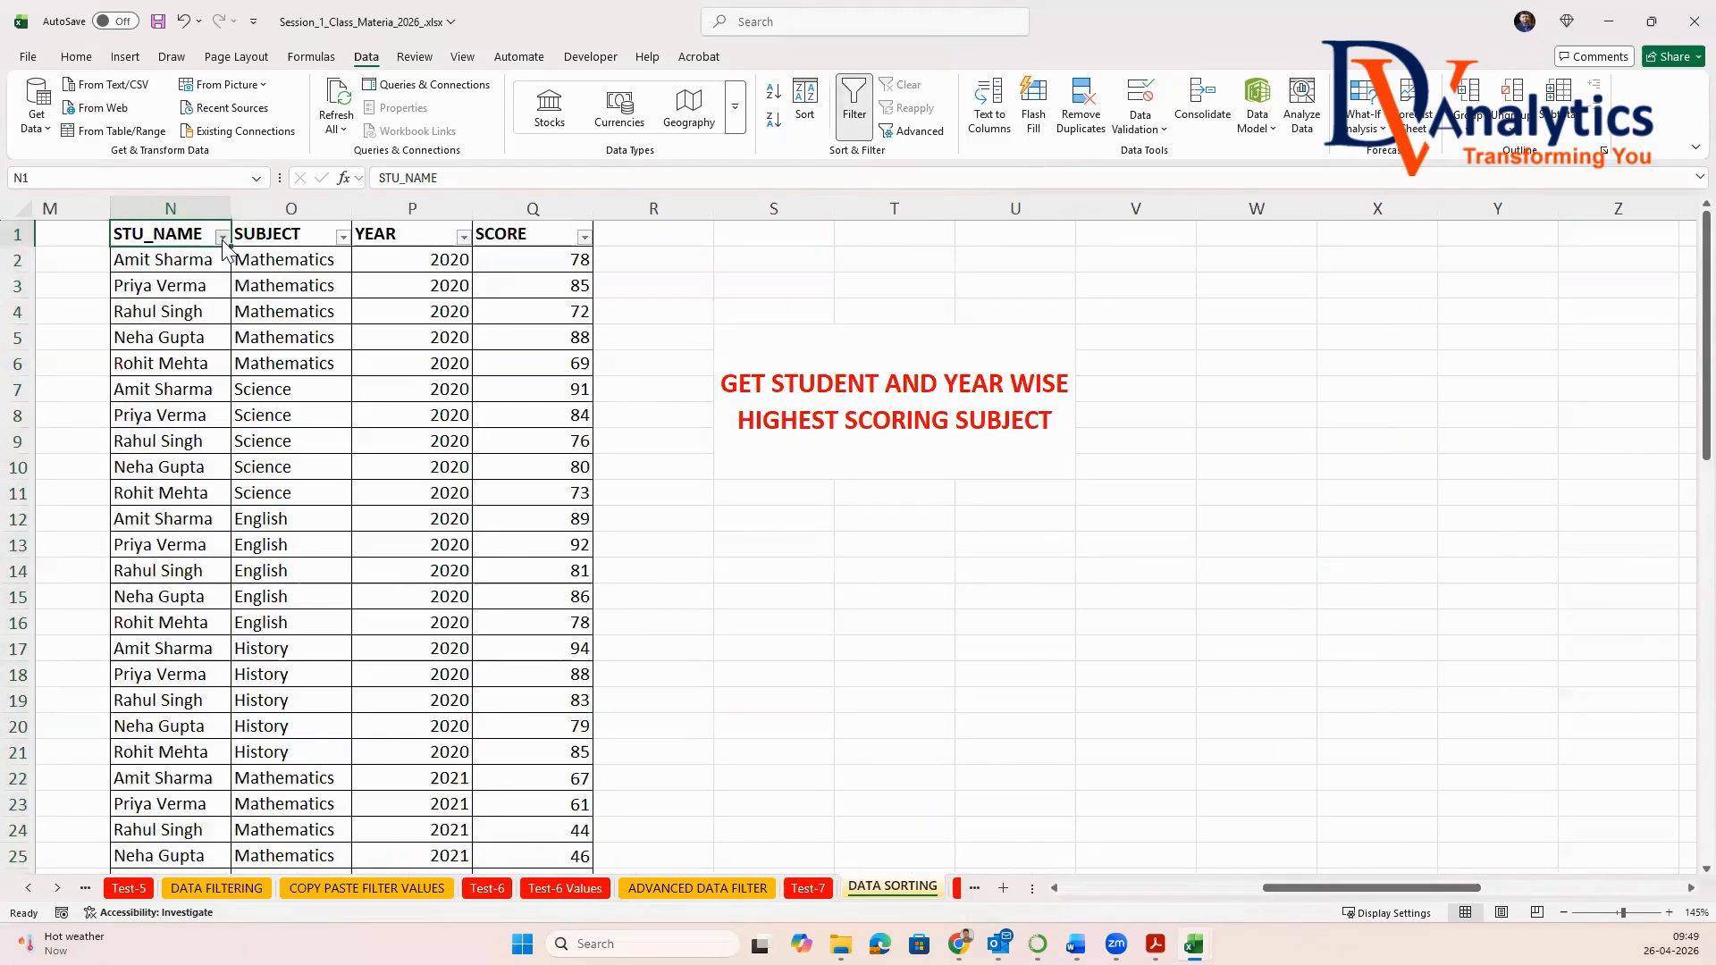
{"action": "left_click", "coordinate": [220, 237]}
{"action": "left_click", "coordinate": [56, 472]}
{"action": "left_click", "coordinate": [56, 487]}
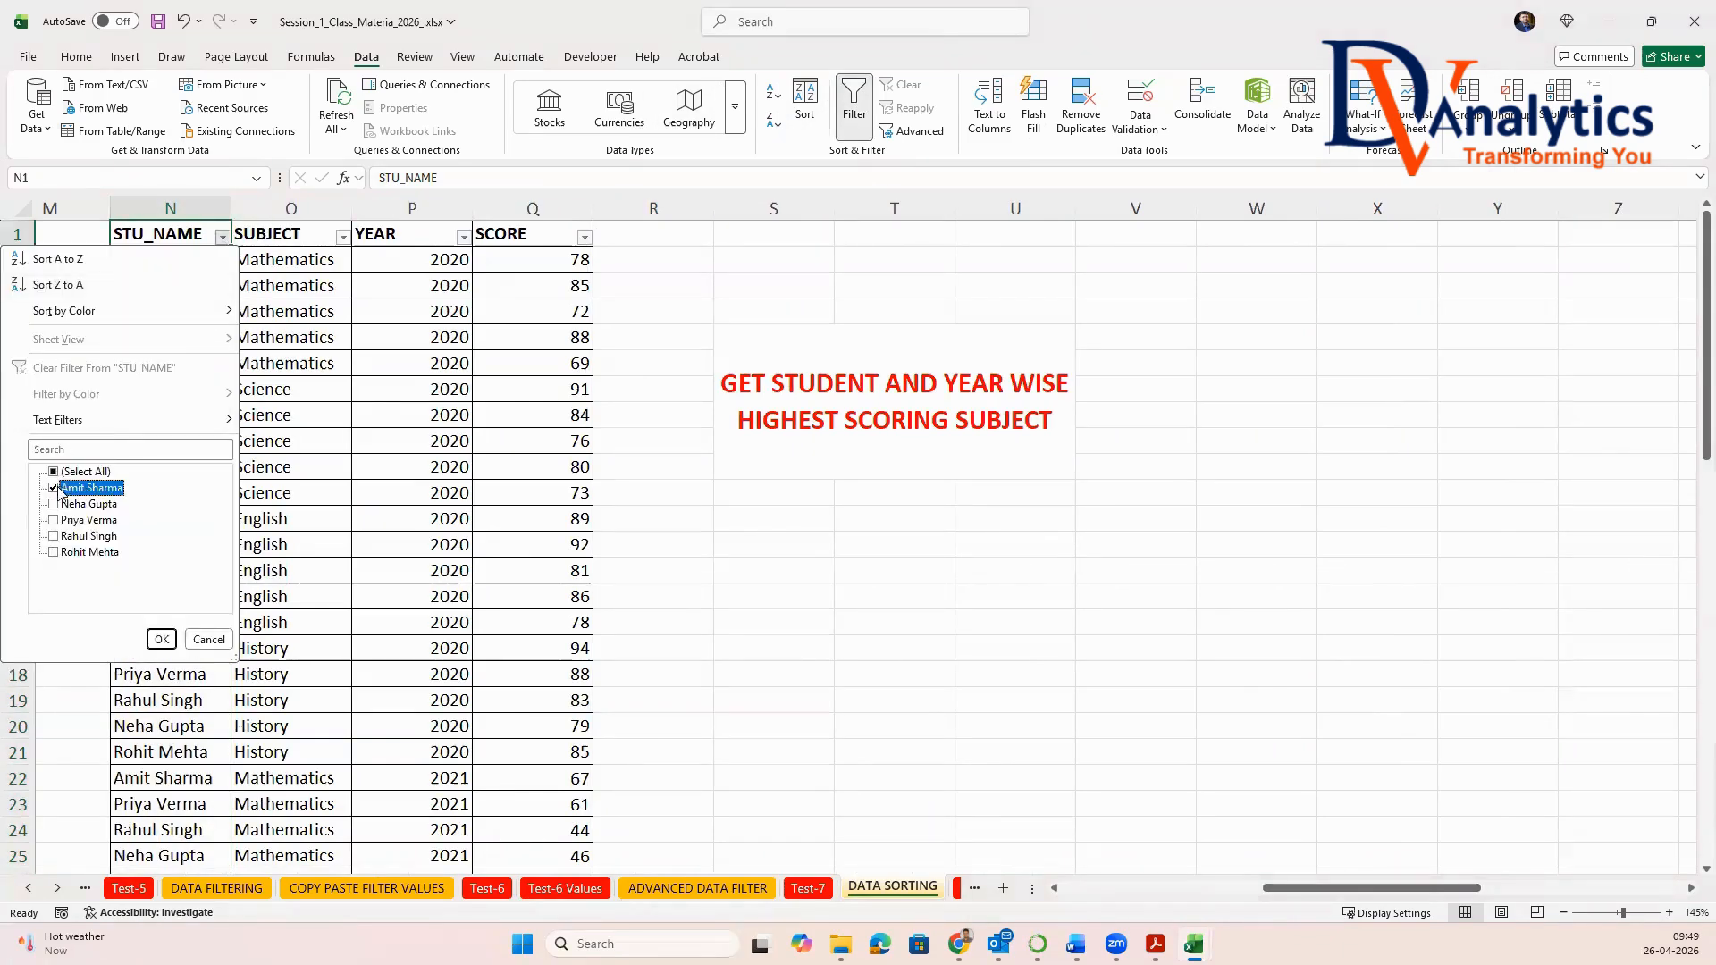
{"action": "left_click", "coordinate": [162, 639]}
Step: Filter SUBJECT to Mathematics and examine the student's scores for each year
{"action": "left_click", "coordinate": [342, 236]}
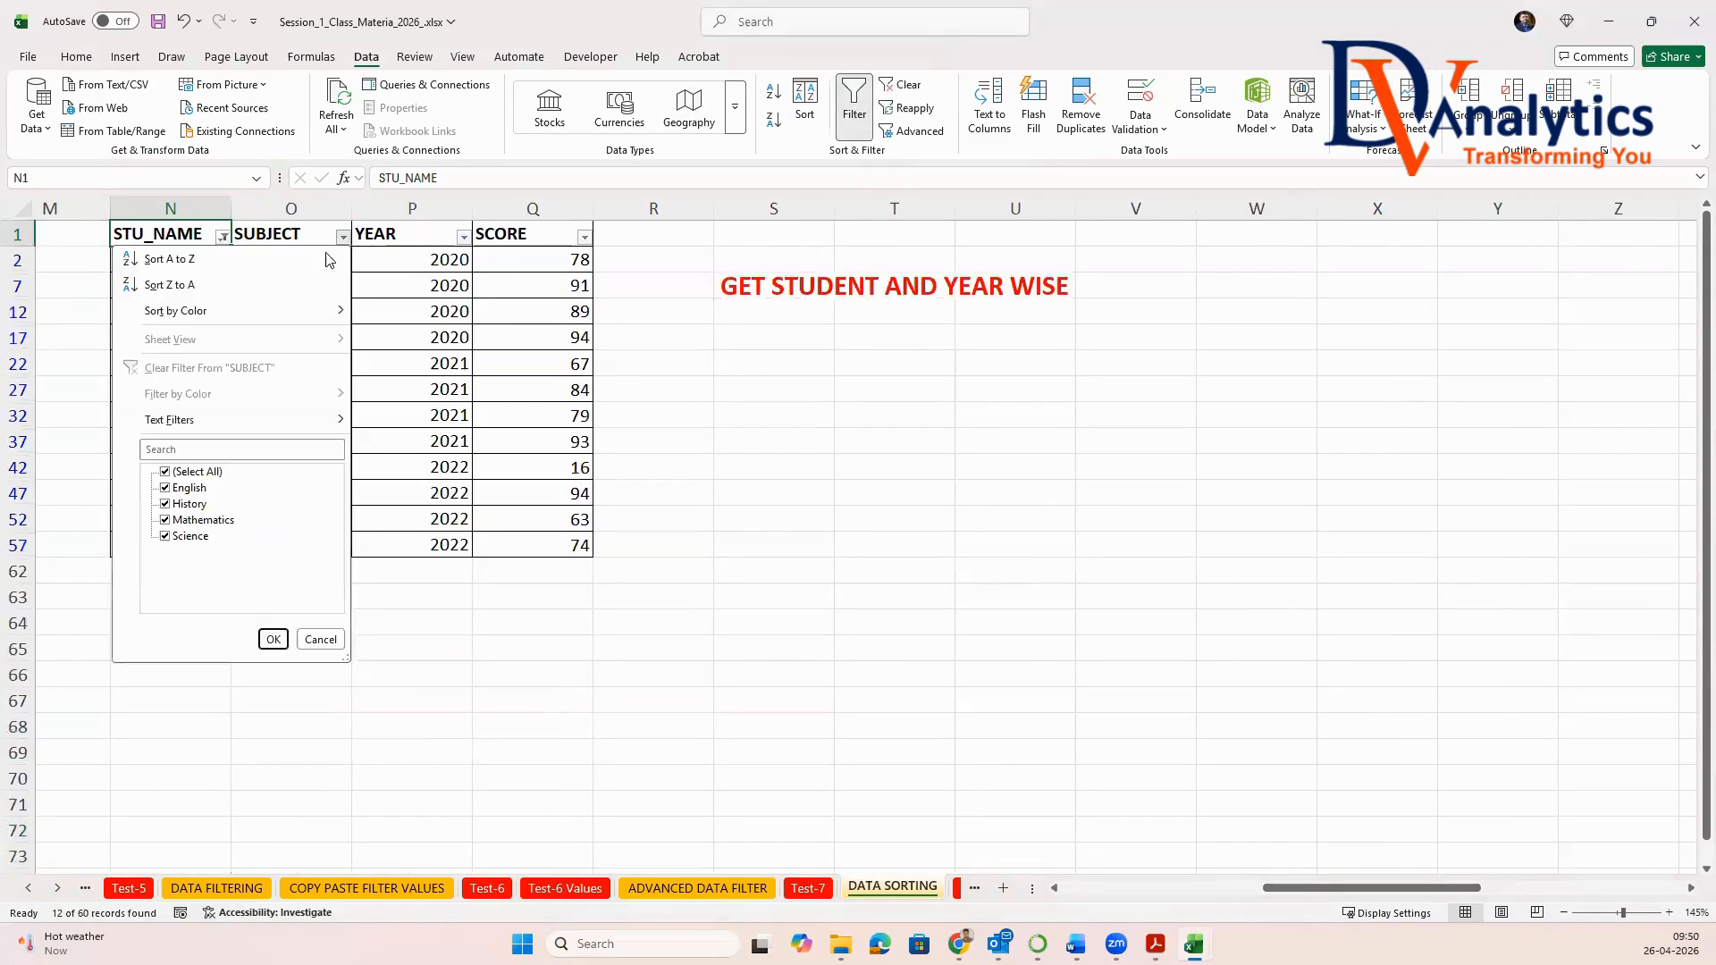
{"action": "left_click", "coordinate": [166, 472]}
{"action": "left_click", "coordinate": [164, 520]}
{"action": "left_click", "coordinate": [273, 640]}
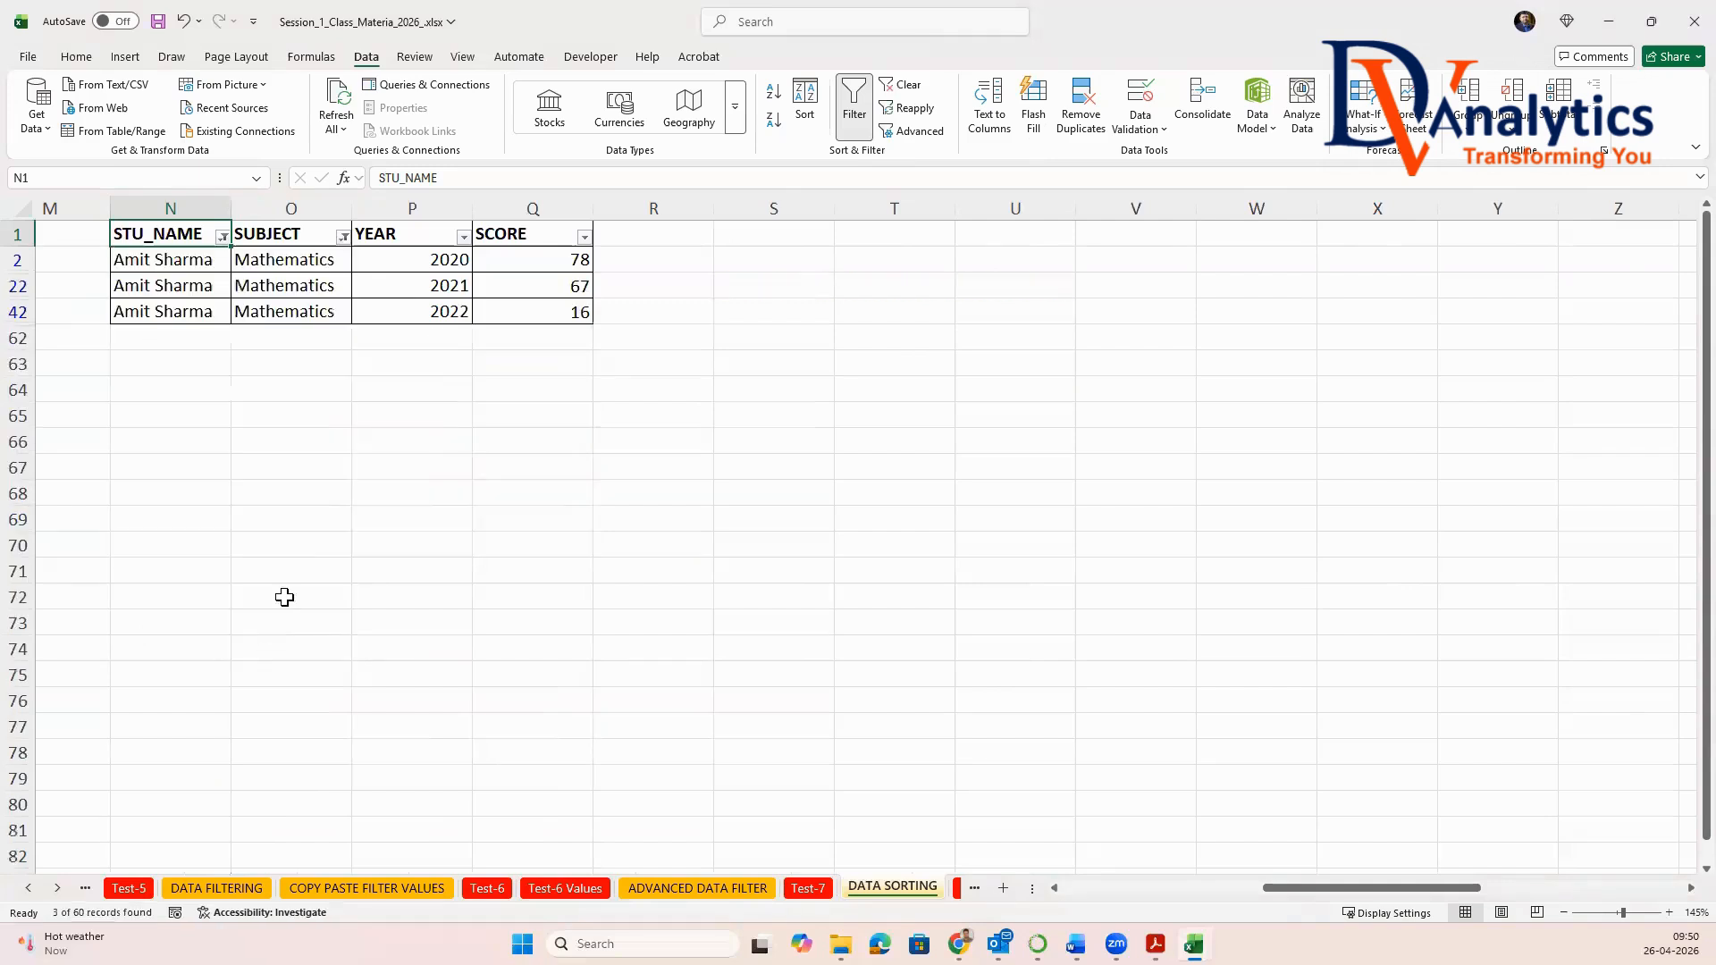
{"action": "left_click", "coordinate": [448, 259]}
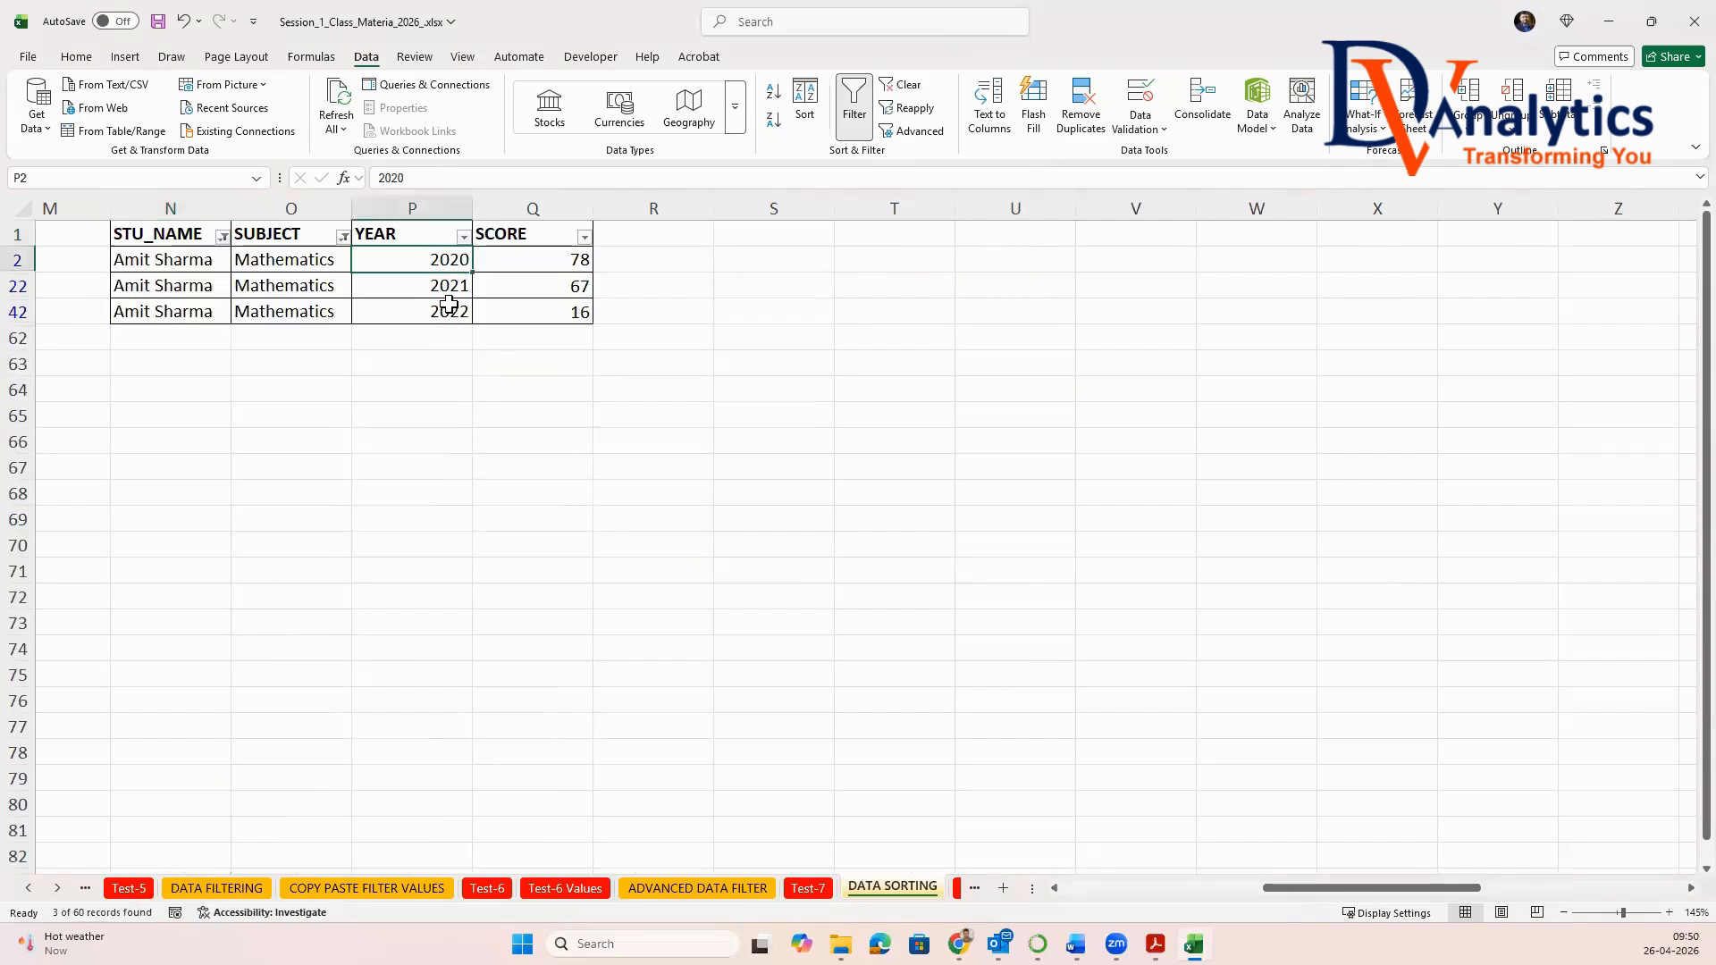
{"action": "left_click", "coordinate": [448, 296]}
{"action": "left_click", "coordinate": [447, 314]}
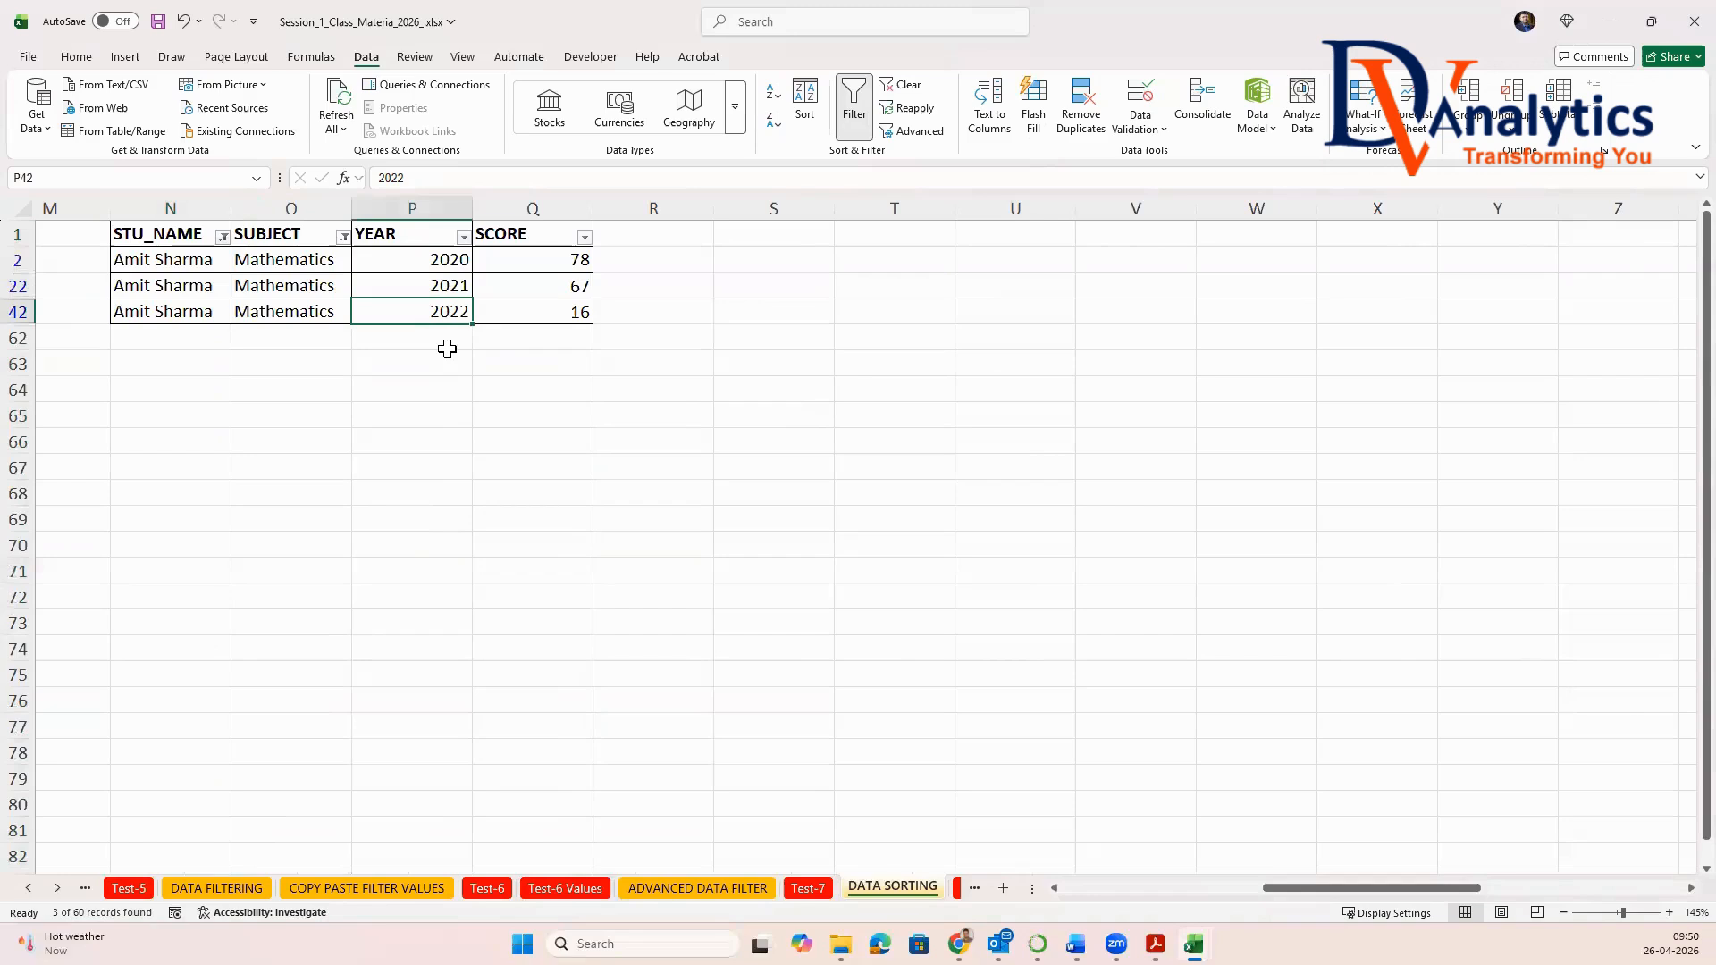
{"action": "left_click_drag", "start_coordinate": [568, 268], "coordinate": [576, 313]}
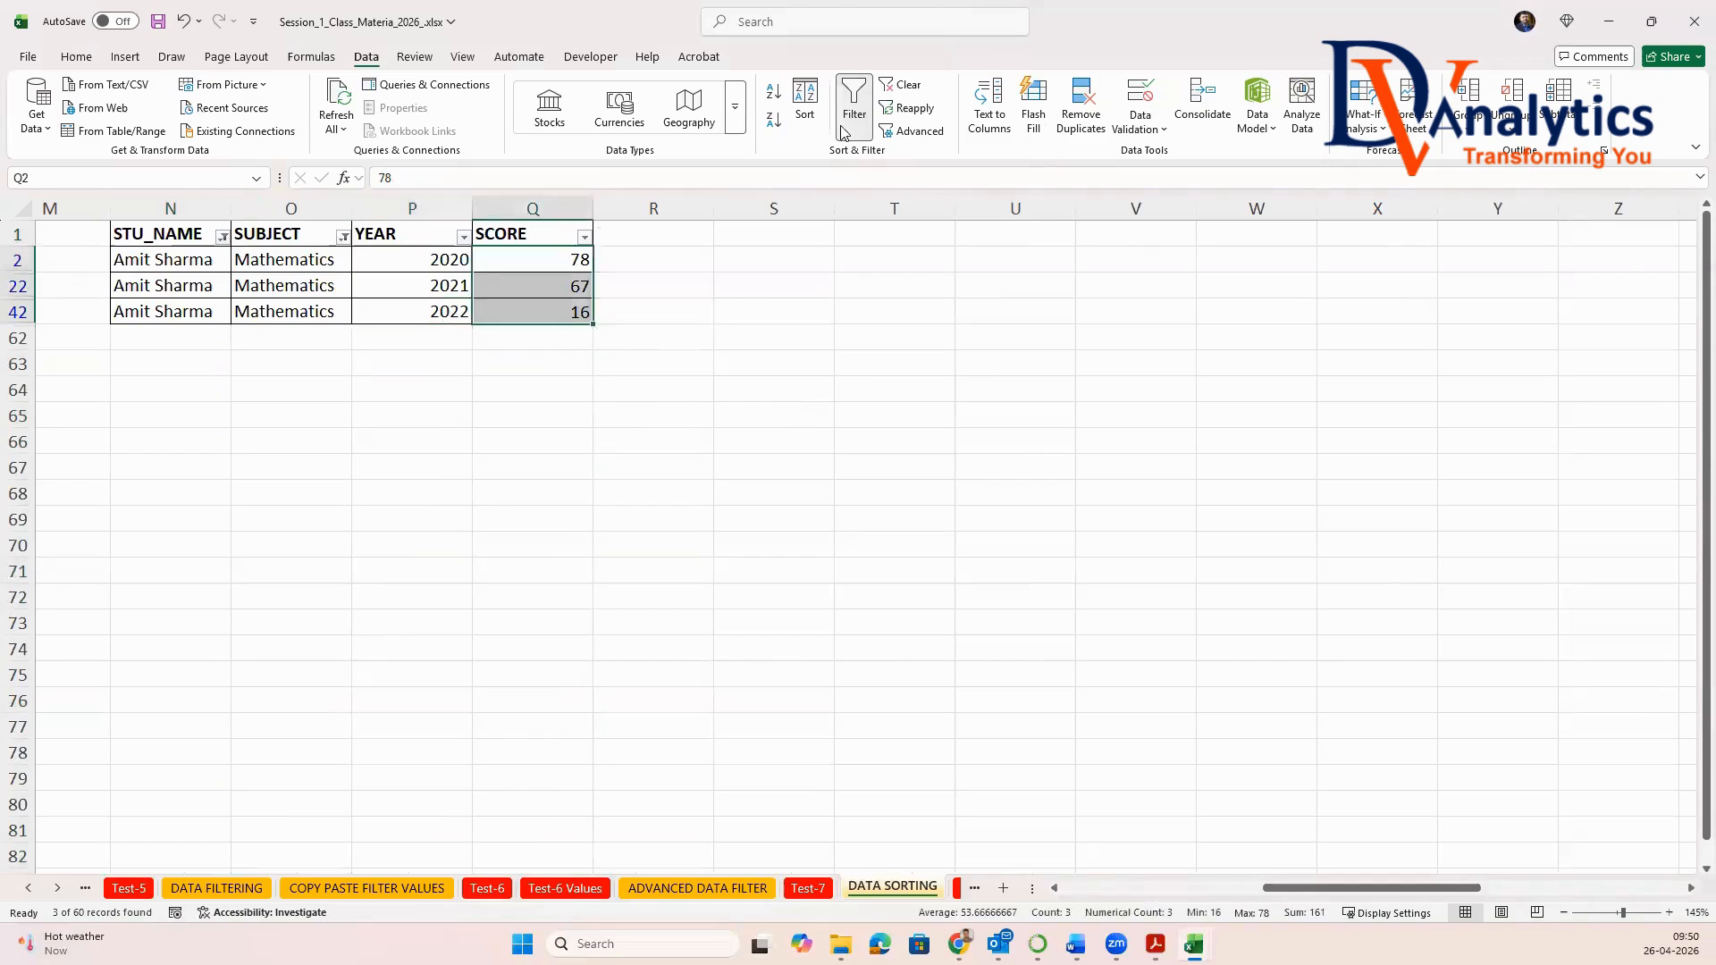
Step: Remove the filters from the subject table and review its columns against the student and year wise highest scoring subject task
{"action": "left_click", "coordinate": [841, 133]}
{"action": "left_click", "coordinate": [625, 344]}
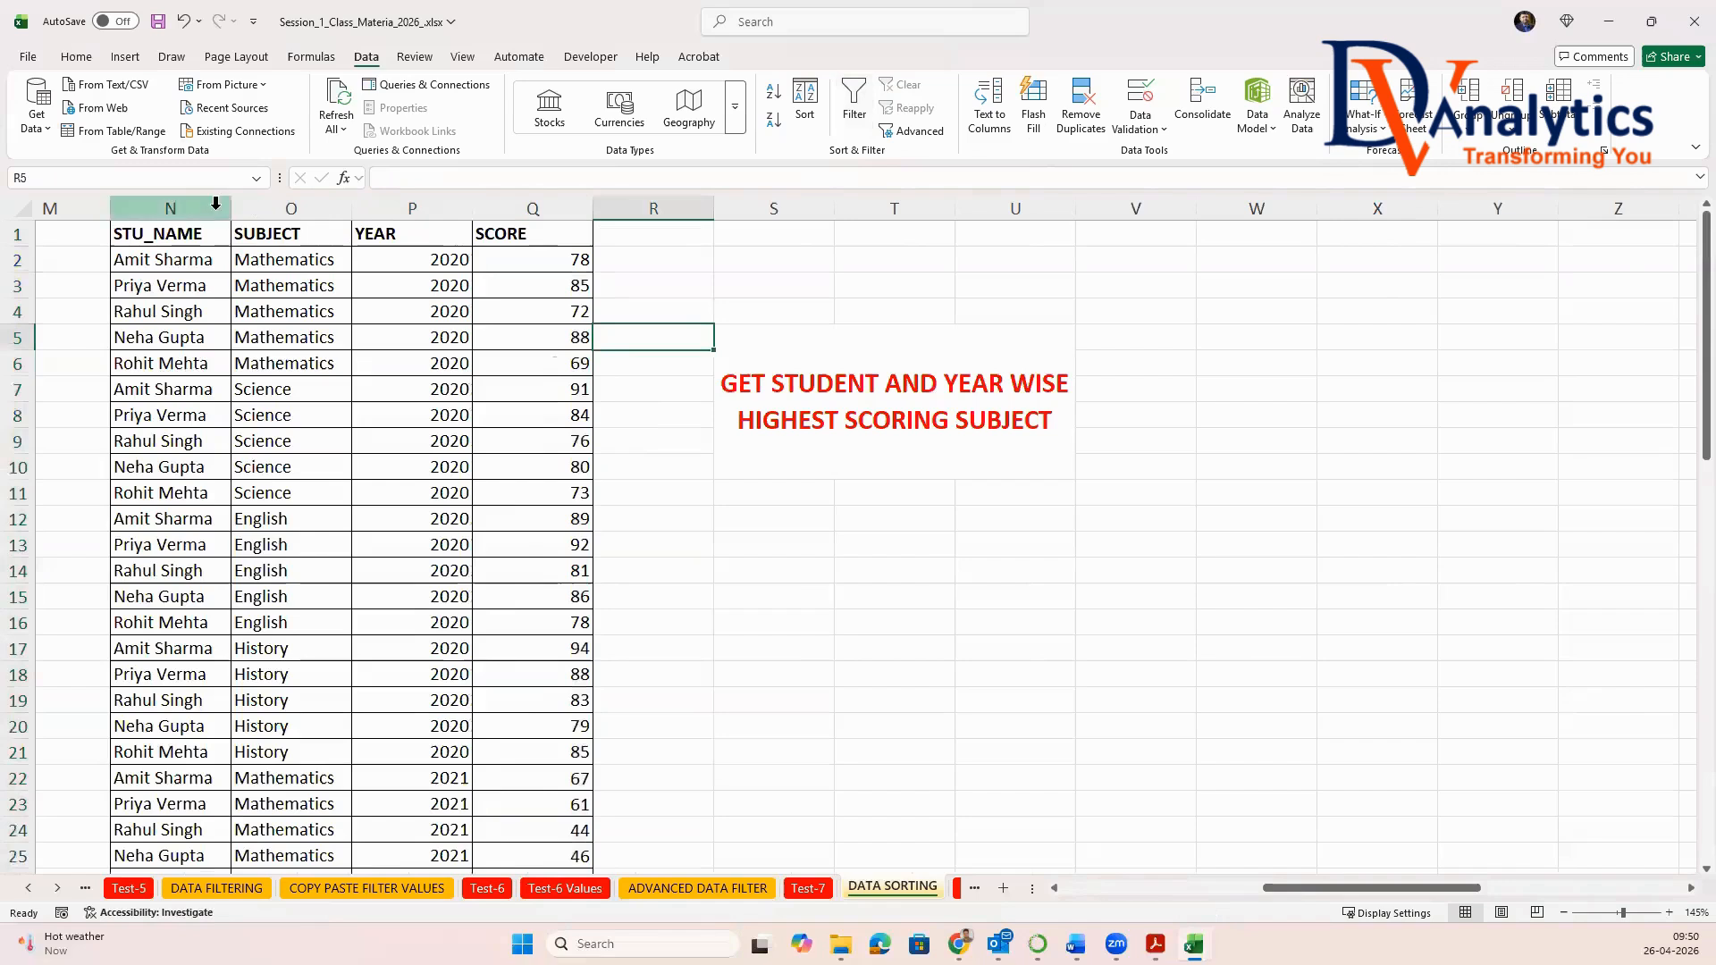
{"action": "left_click", "coordinate": [196, 206]}
{"action": "left_click", "coordinate": [287, 205]}
{"action": "left_click", "coordinate": [402, 208]}
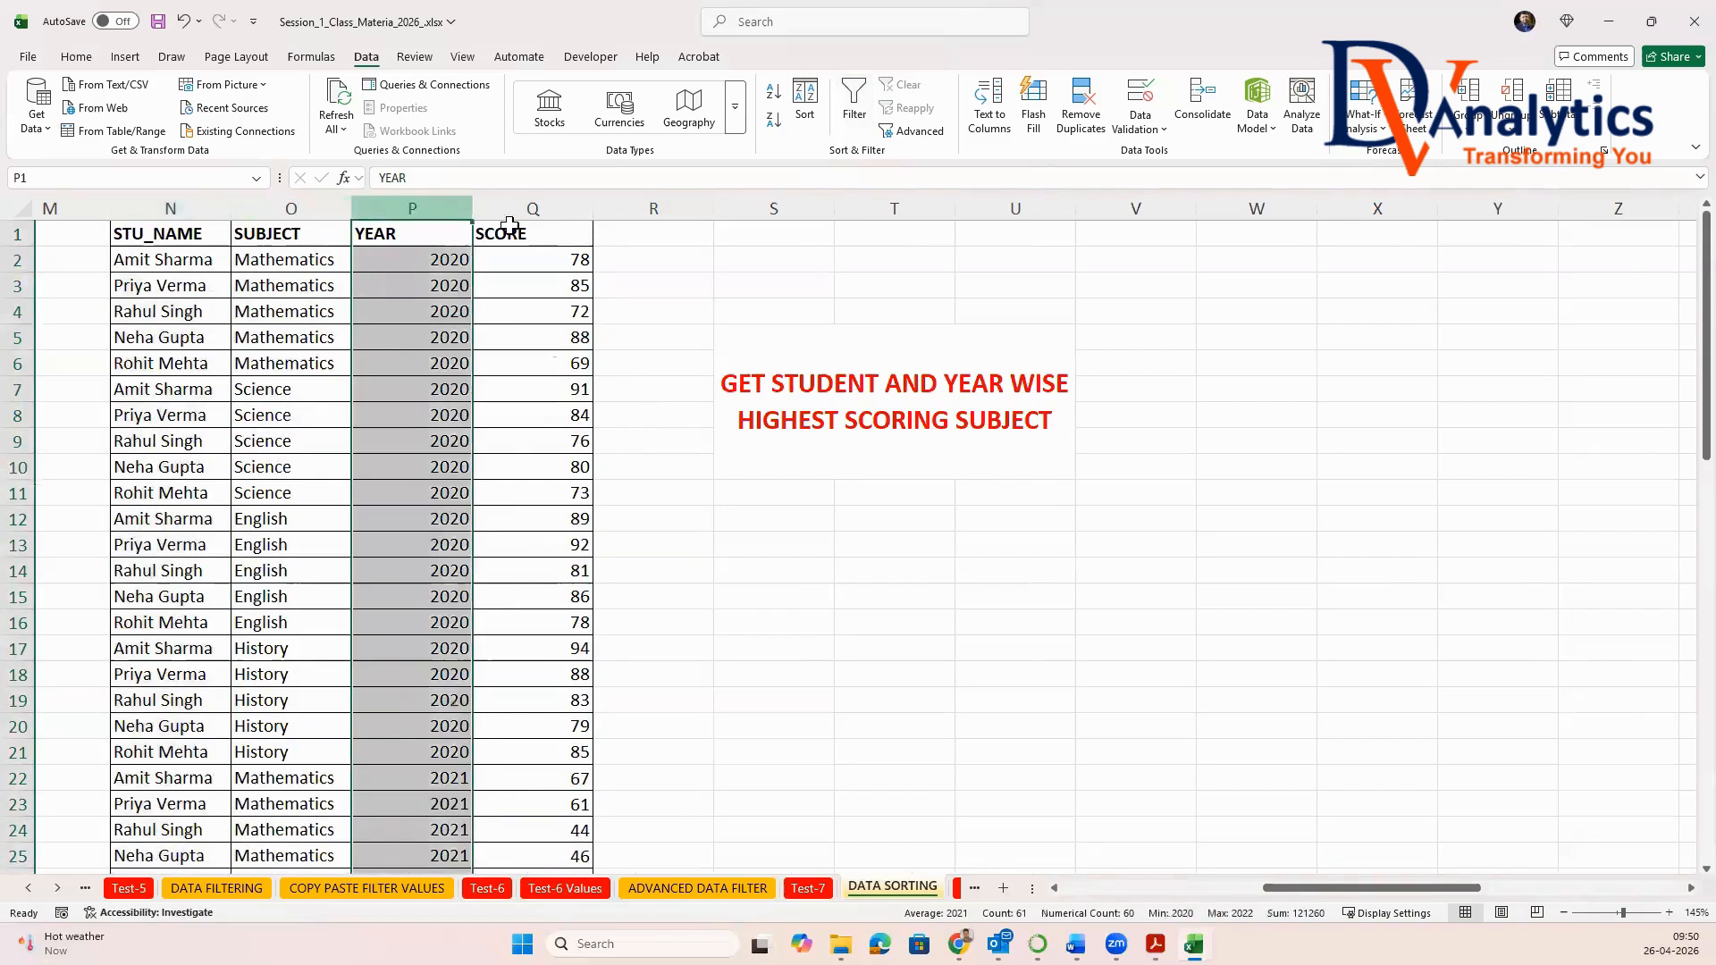
{"action": "left_click", "coordinate": [510, 229]}
{"action": "left_click", "coordinate": [883, 390]}
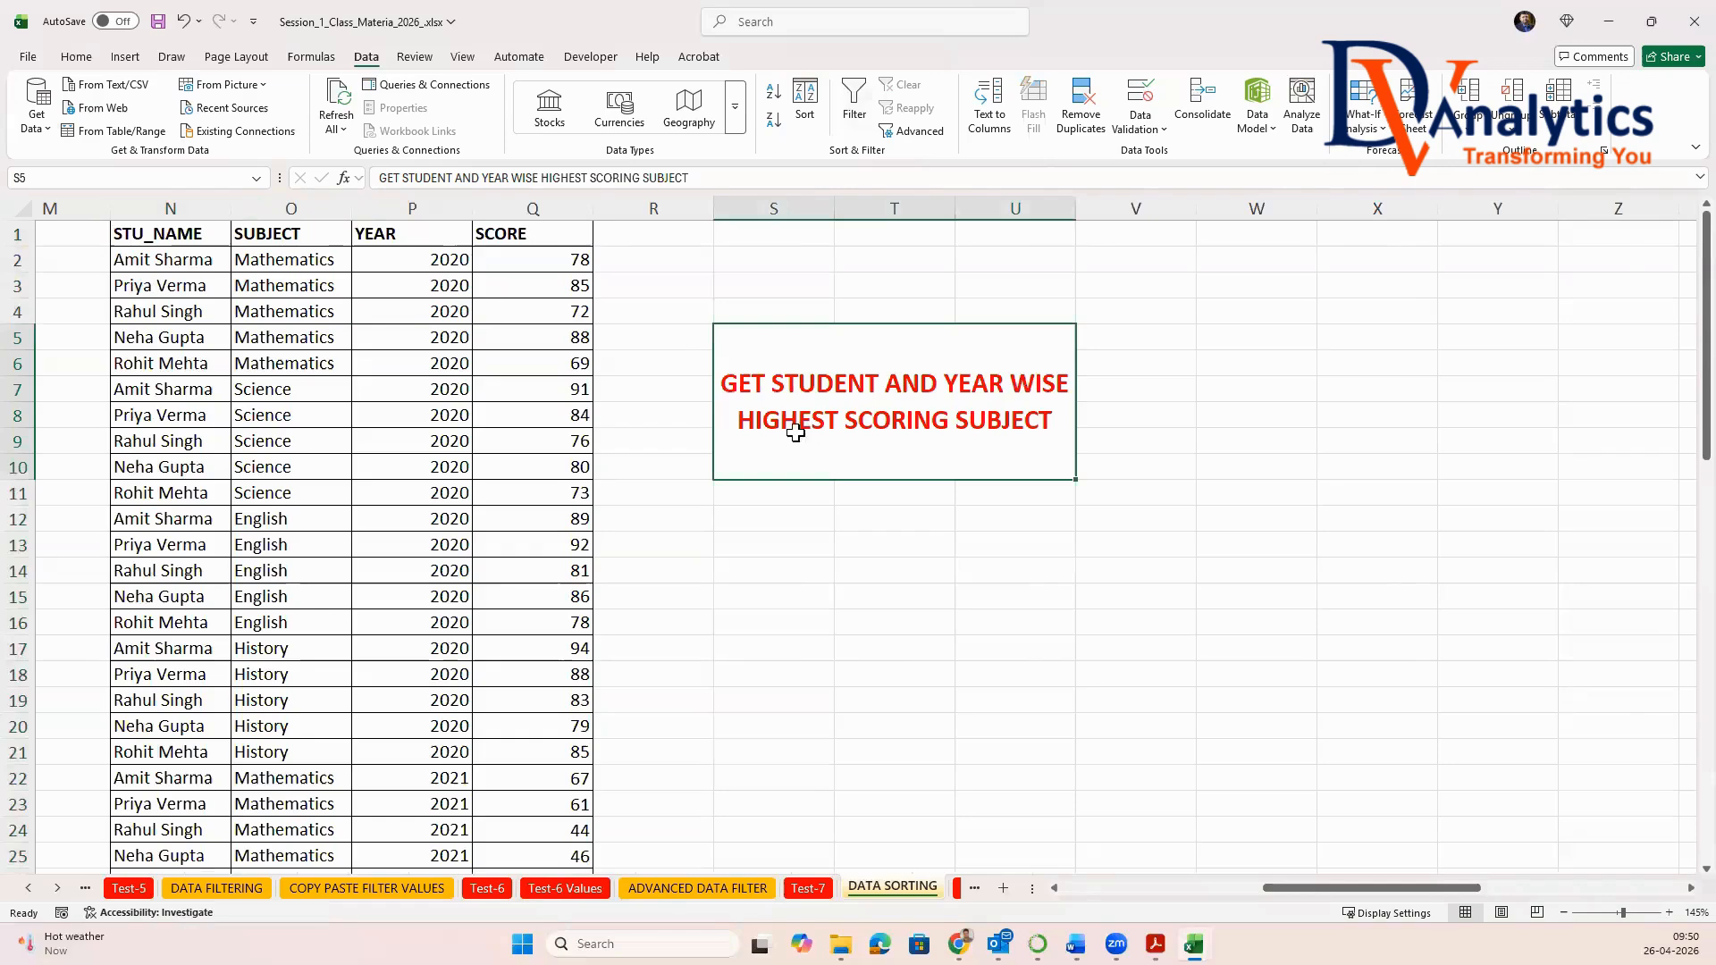
Step: Copy the STU_NAME, SUBJECT, YEAR and SCORE columns N to Q into columns W to Z
{"action": "left_click_drag", "start_coordinate": [191, 206], "coordinate": [534, 209]}
{"action": "key", "text": "ctrl+c"}
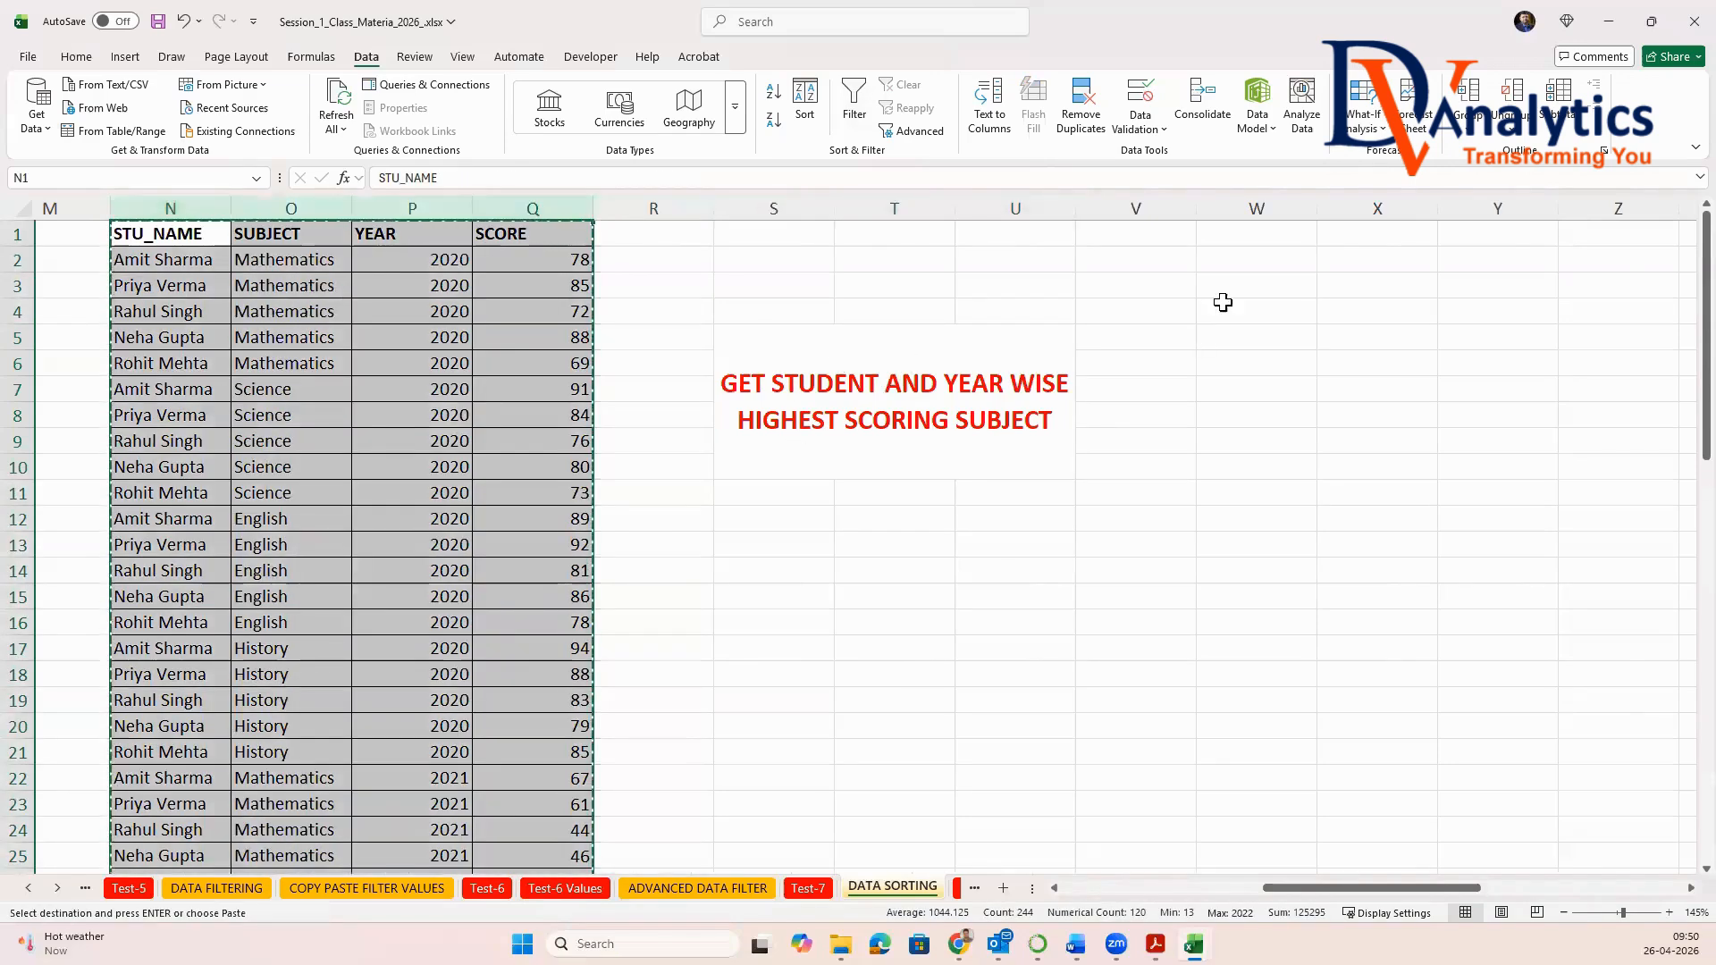
{"action": "left_click", "coordinate": [1268, 198]}
{"action": "key", "text": "ctrl+v"}
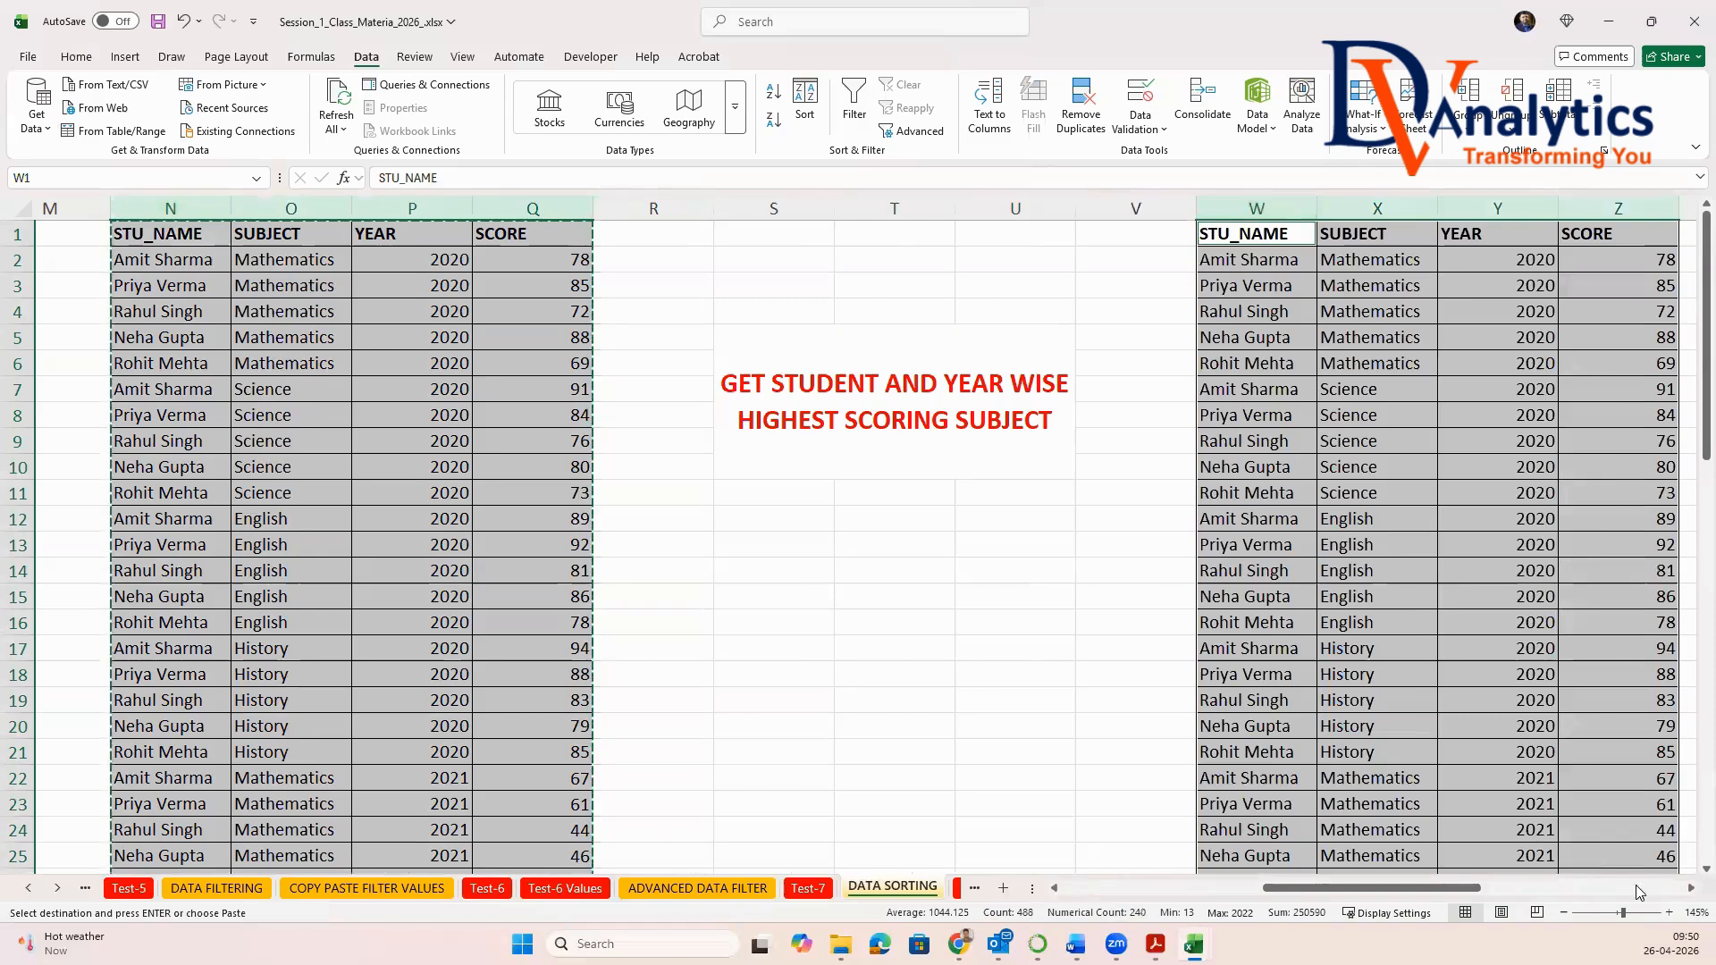
{"action": "left_click", "coordinate": [1691, 887]}
{"action": "left_click", "coordinate": [1692, 890]}
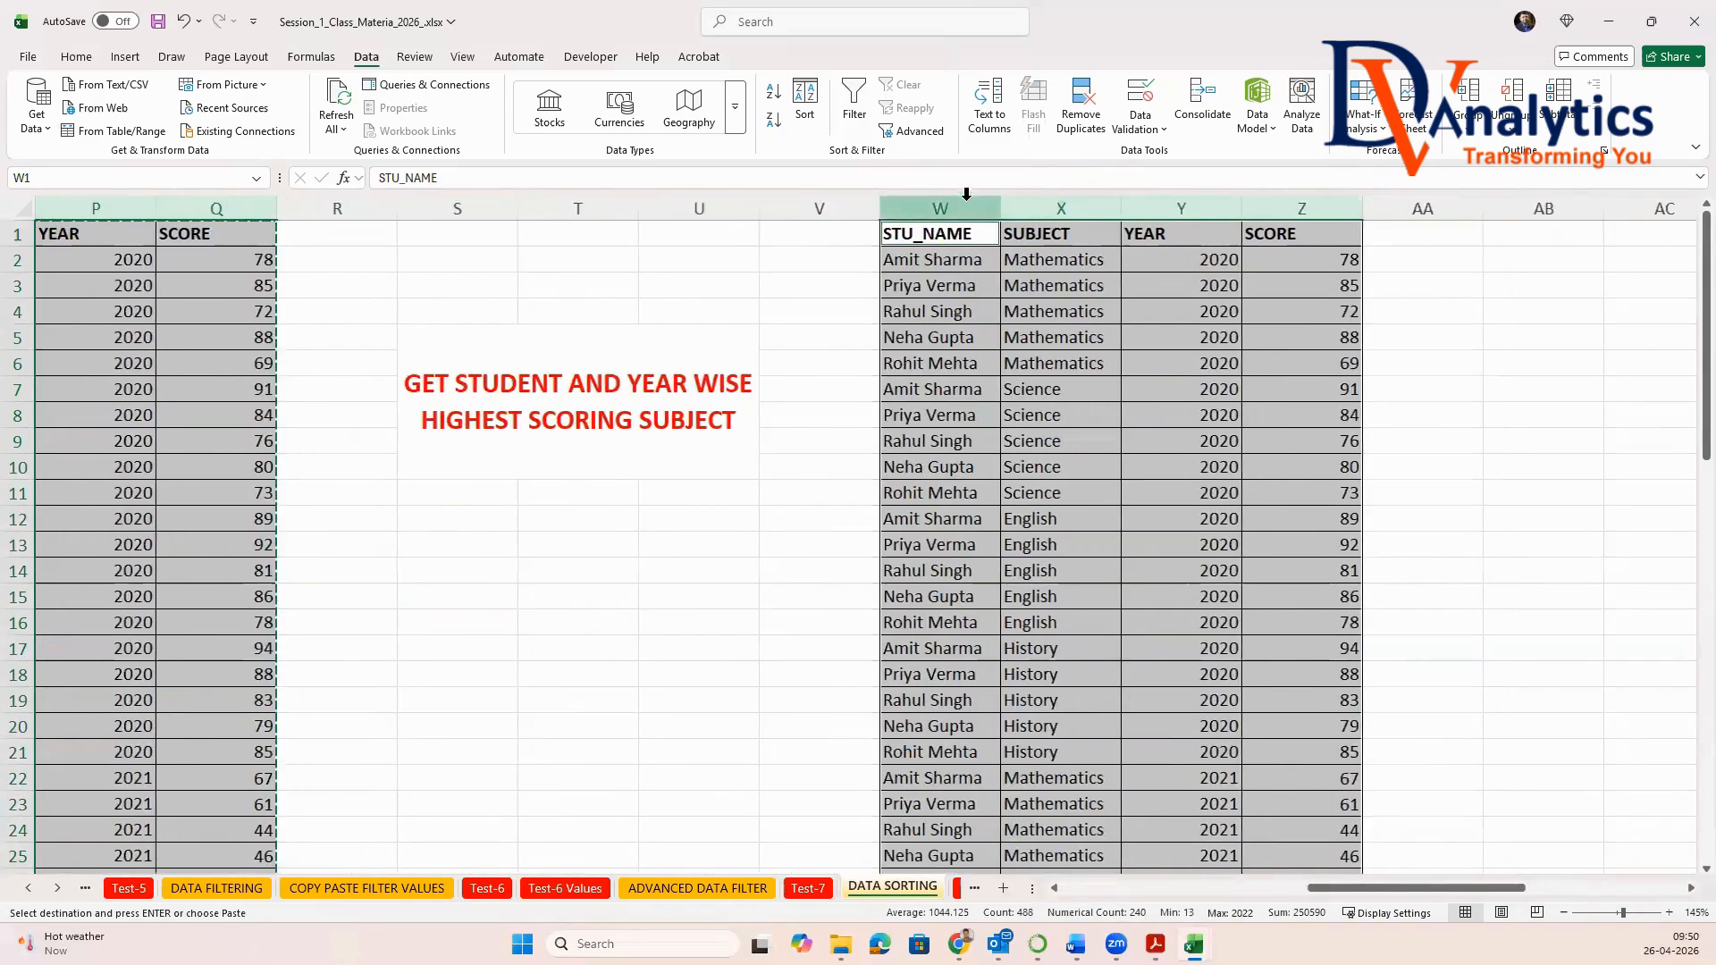
Step: Set up a sort of columns W to Z by STU_NAME from A to Z, then by YEAR from Smallest to Largest
{"action": "left_click_drag", "start_coordinate": [968, 204], "coordinate": [1265, 224]}
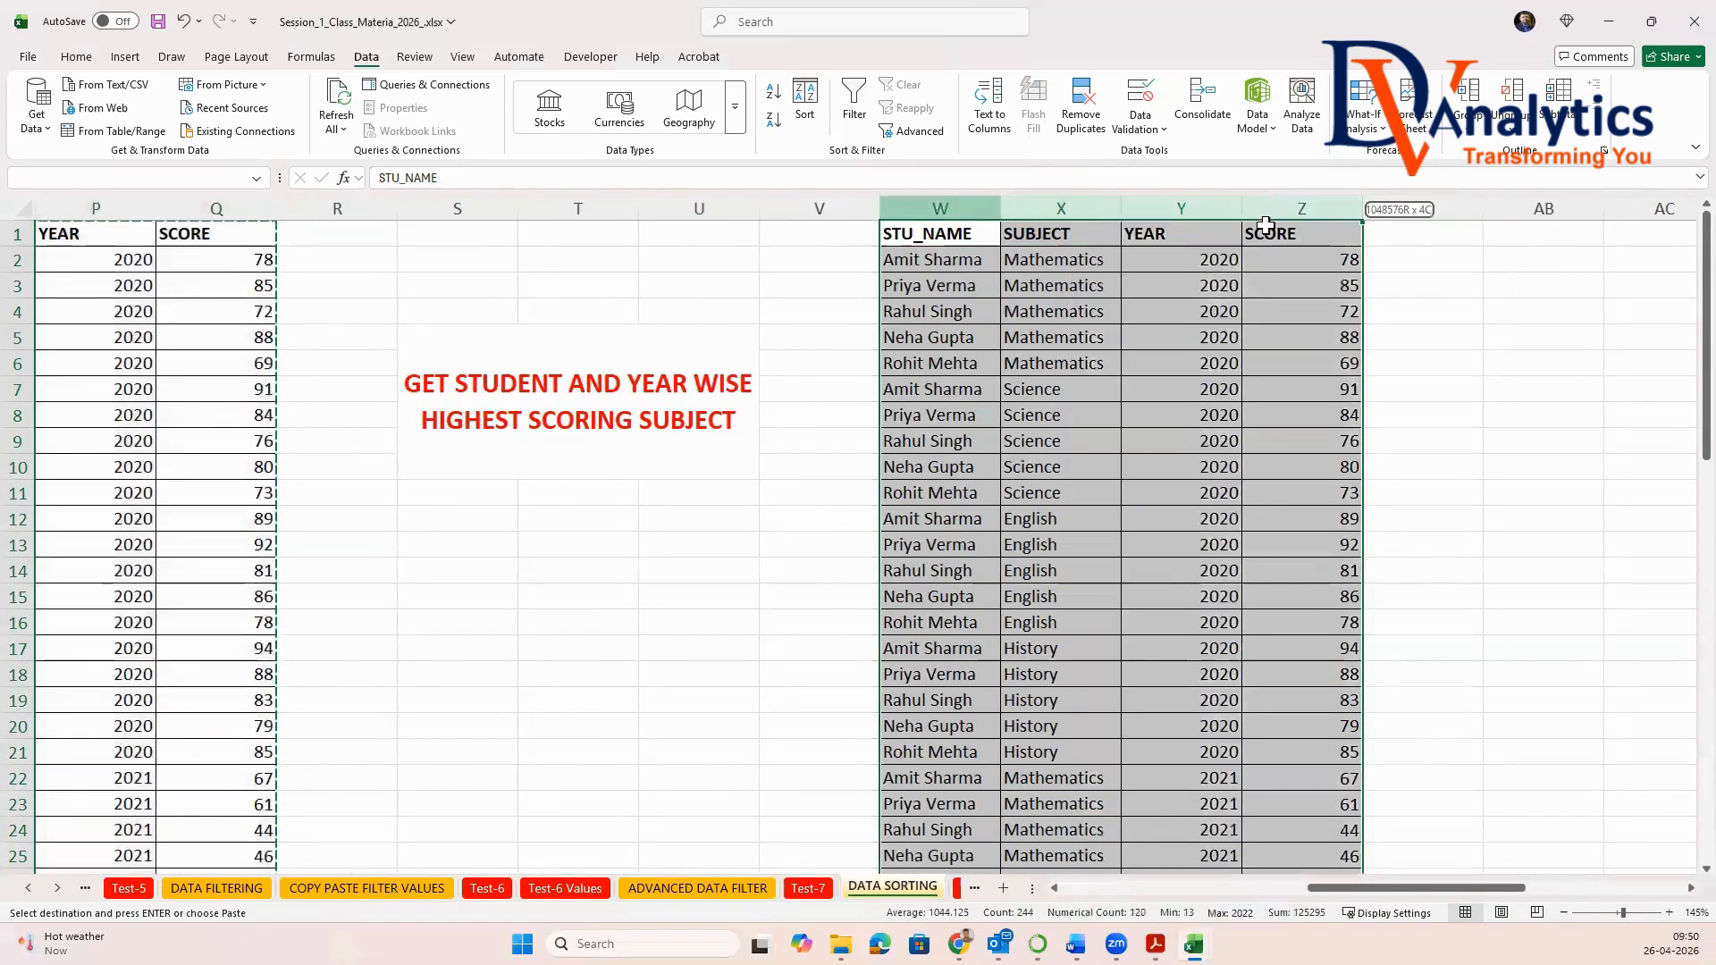
{"action": "left_click", "coordinate": [805, 98]}
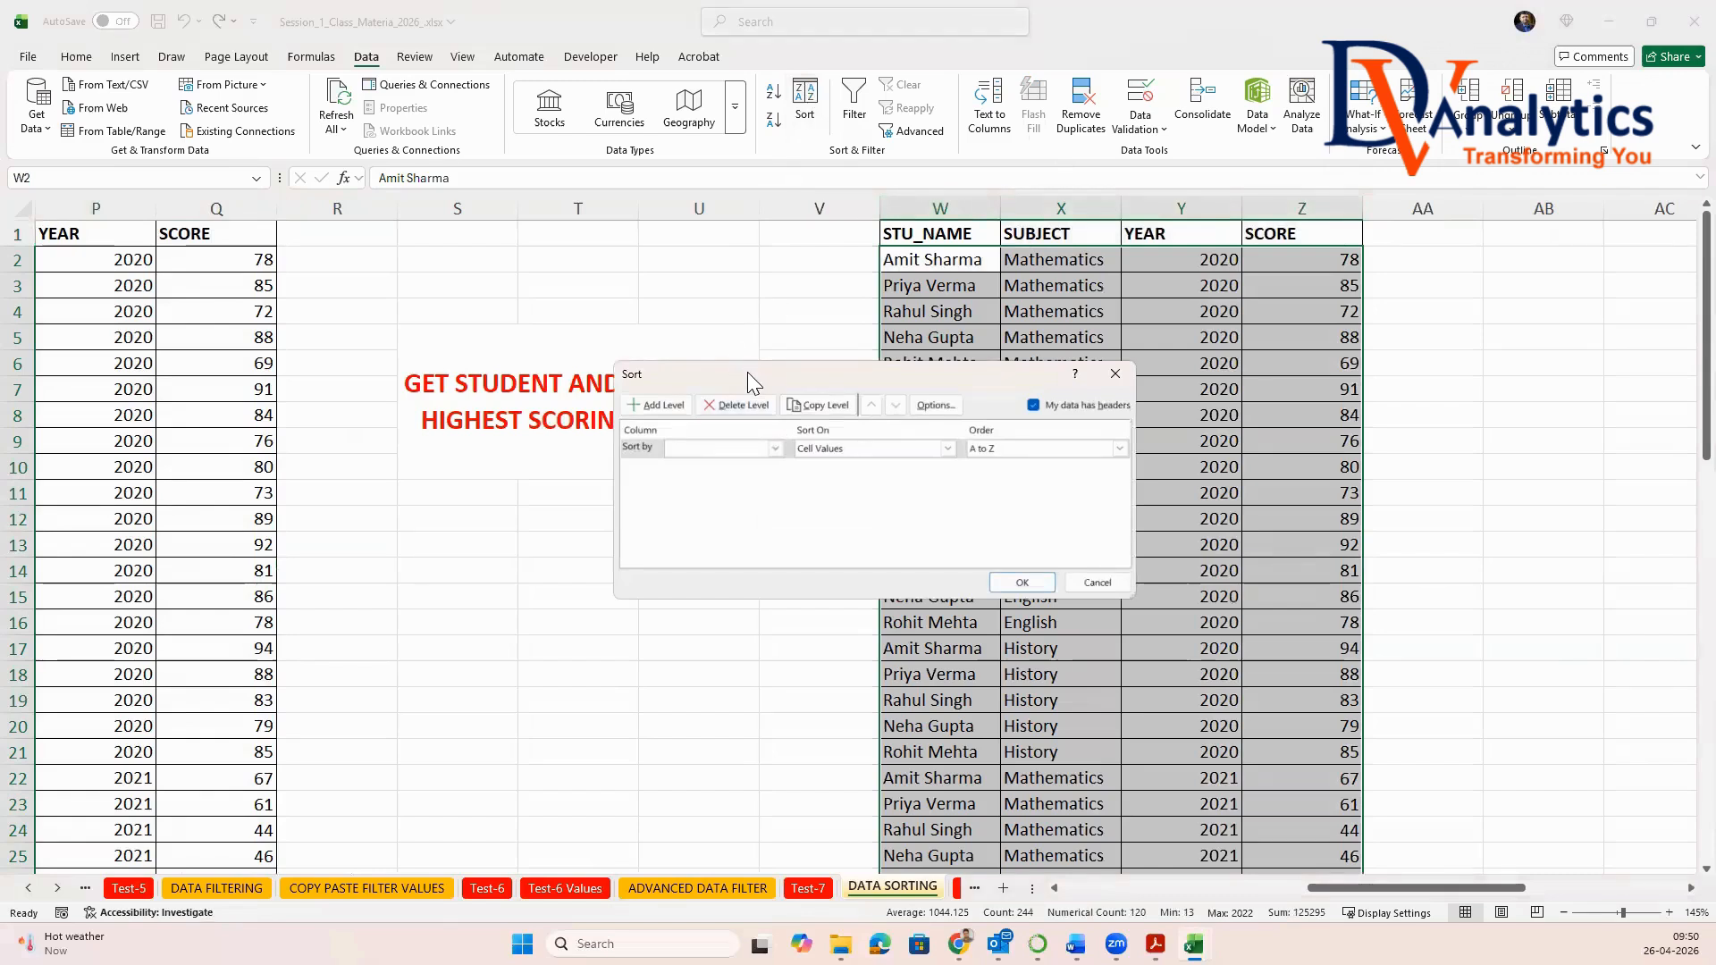
{"action": "left_click_drag", "start_coordinate": [746, 371], "coordinate": [747, 460]}
{"action": "left_click", "coordinate": [773, 536]}
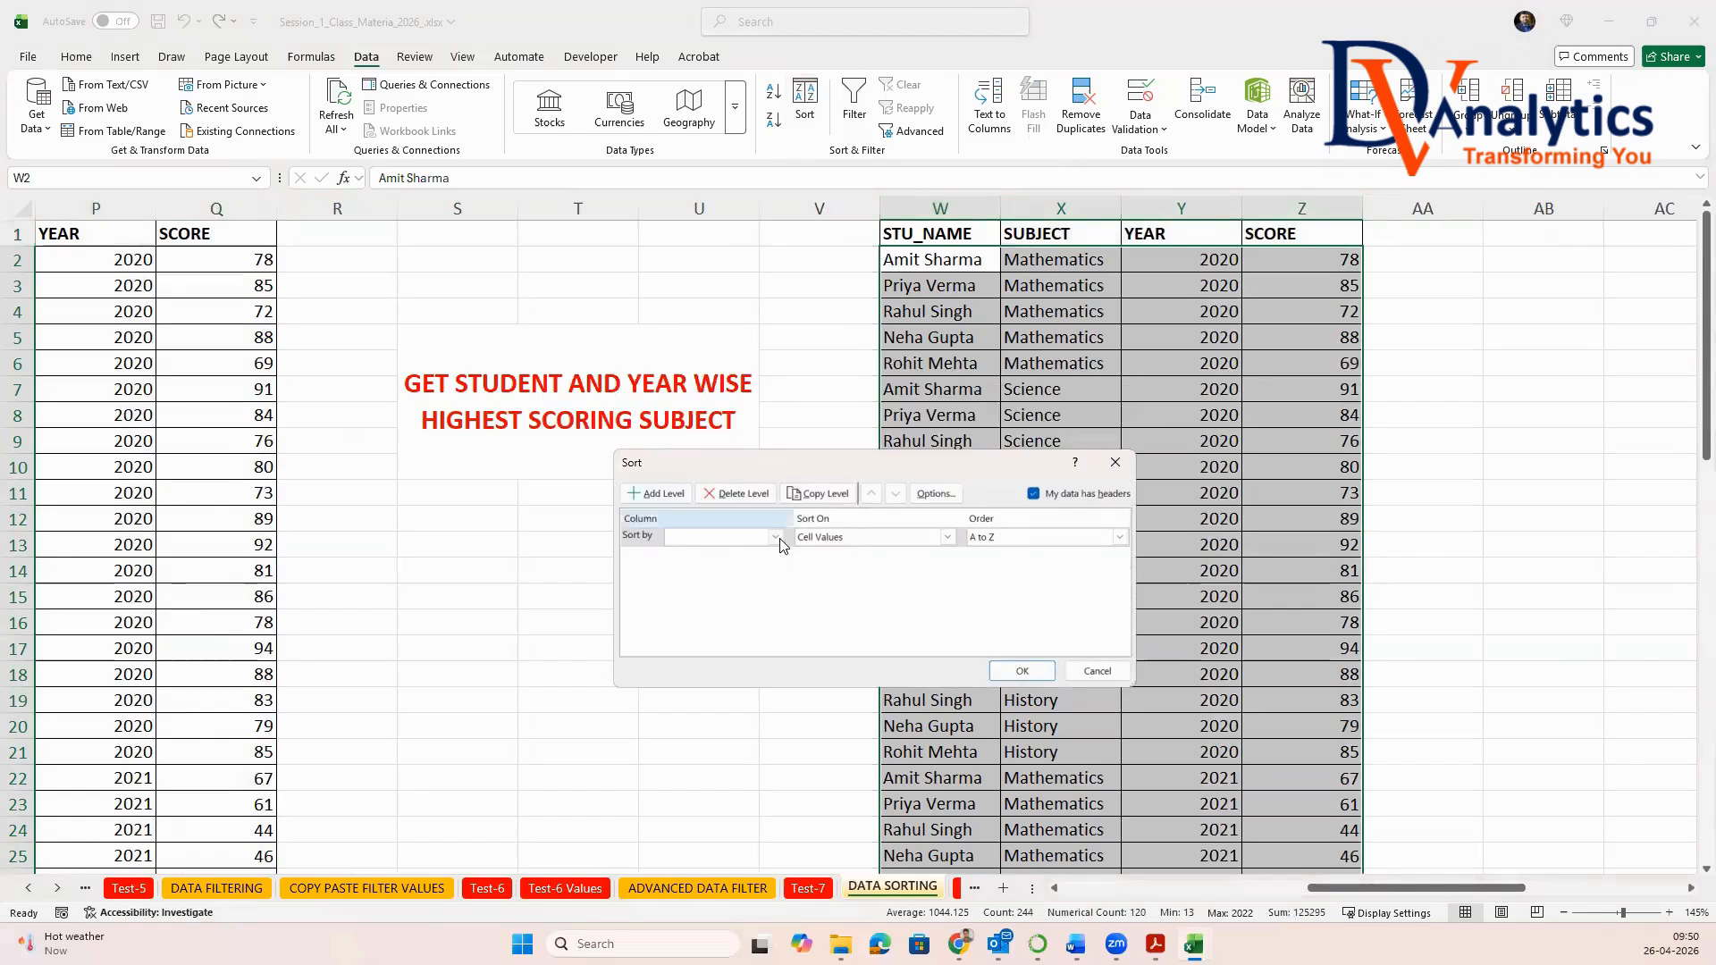
{"action": "left_click", "coordinate": [701, 547]}
{"action": "left_click", "coordinate": [656, 493]}
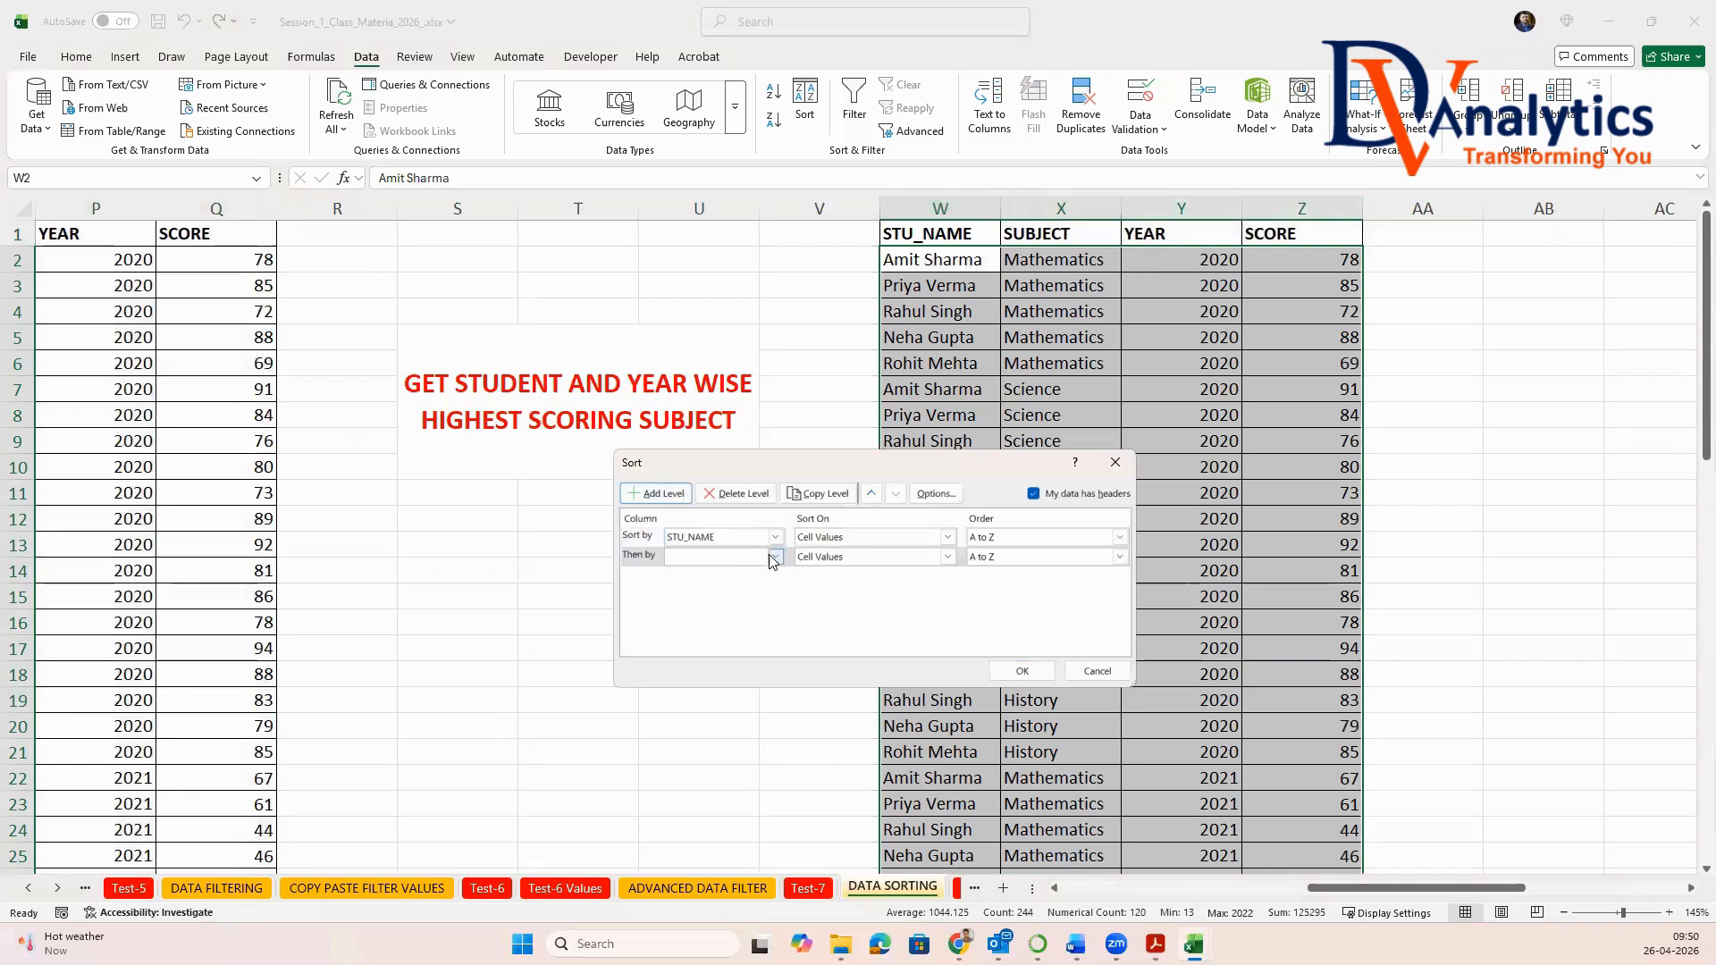
{"action": "left_click", "coordinate": [774, 557]}
{"action": "left_click", "coordinate": [690, 601]}
Step: Add a third sort level on SCORE from Largest to Smallest and apply the sort to columns W to Z
{"action": "left_click", "coordinate": [656, 493]}
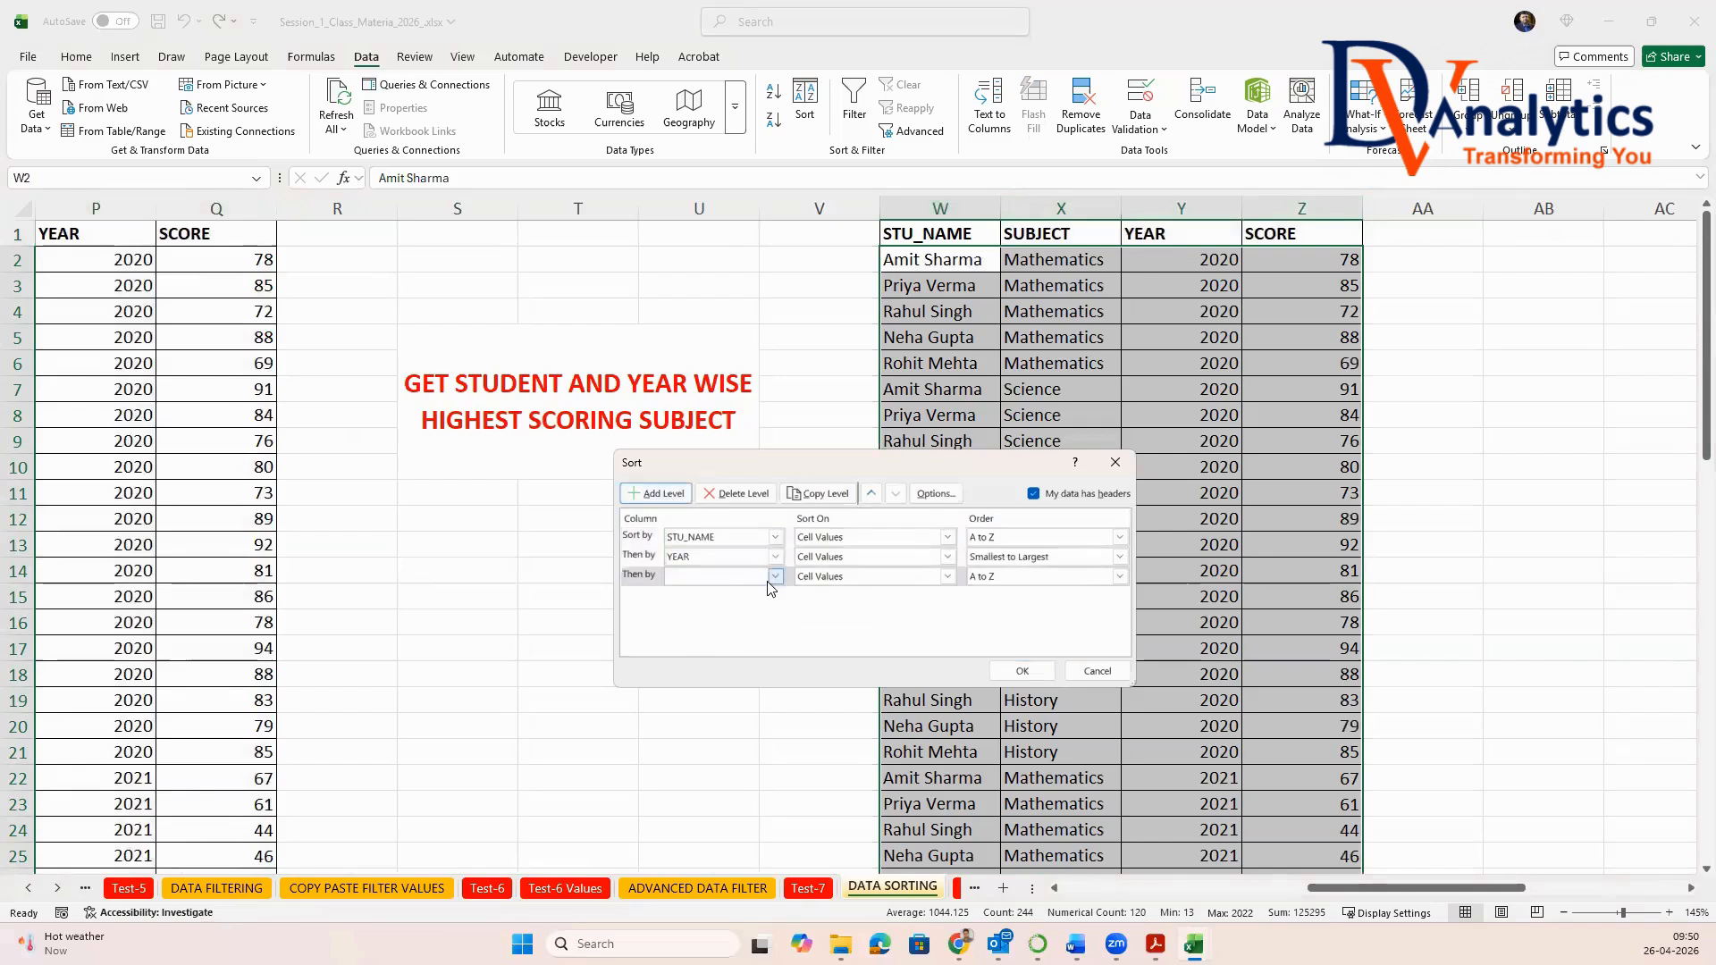
{"action": "left_click", "coordinate": [774, 576]}
{"action": "left_click", "coordinate": [706, 631]}
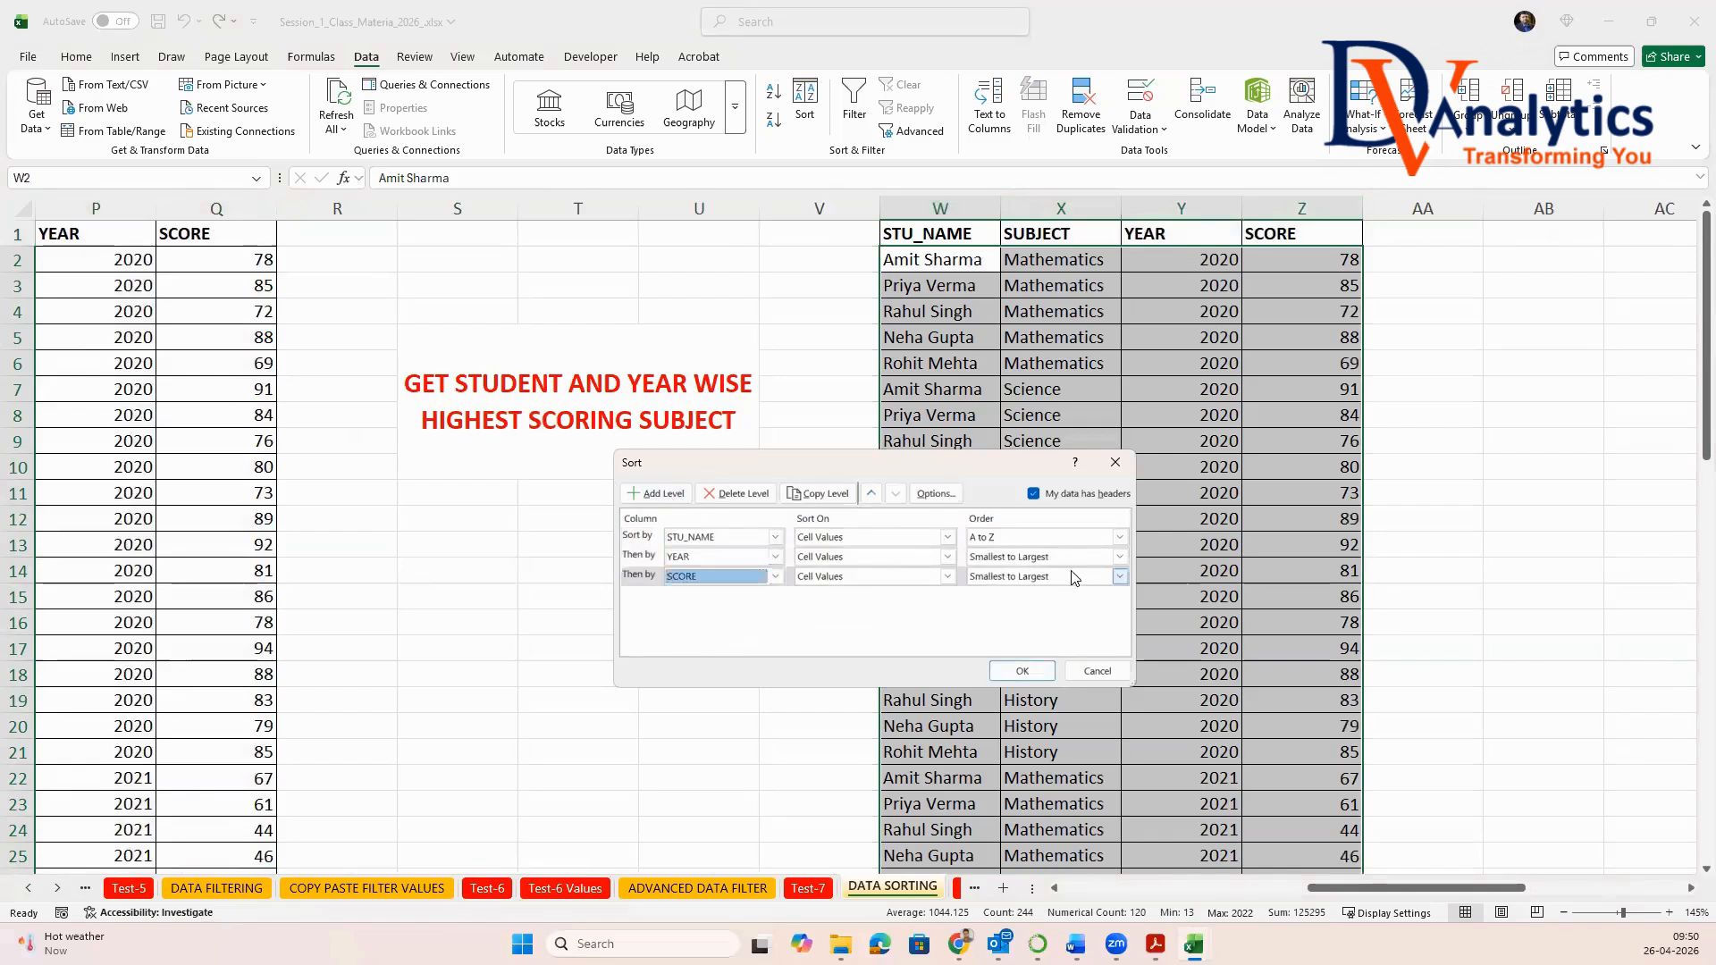
{"action": "left_click", "coordinate": [1119, 577]}
{"action": "left_click", "coordinate": [1004, 607]}
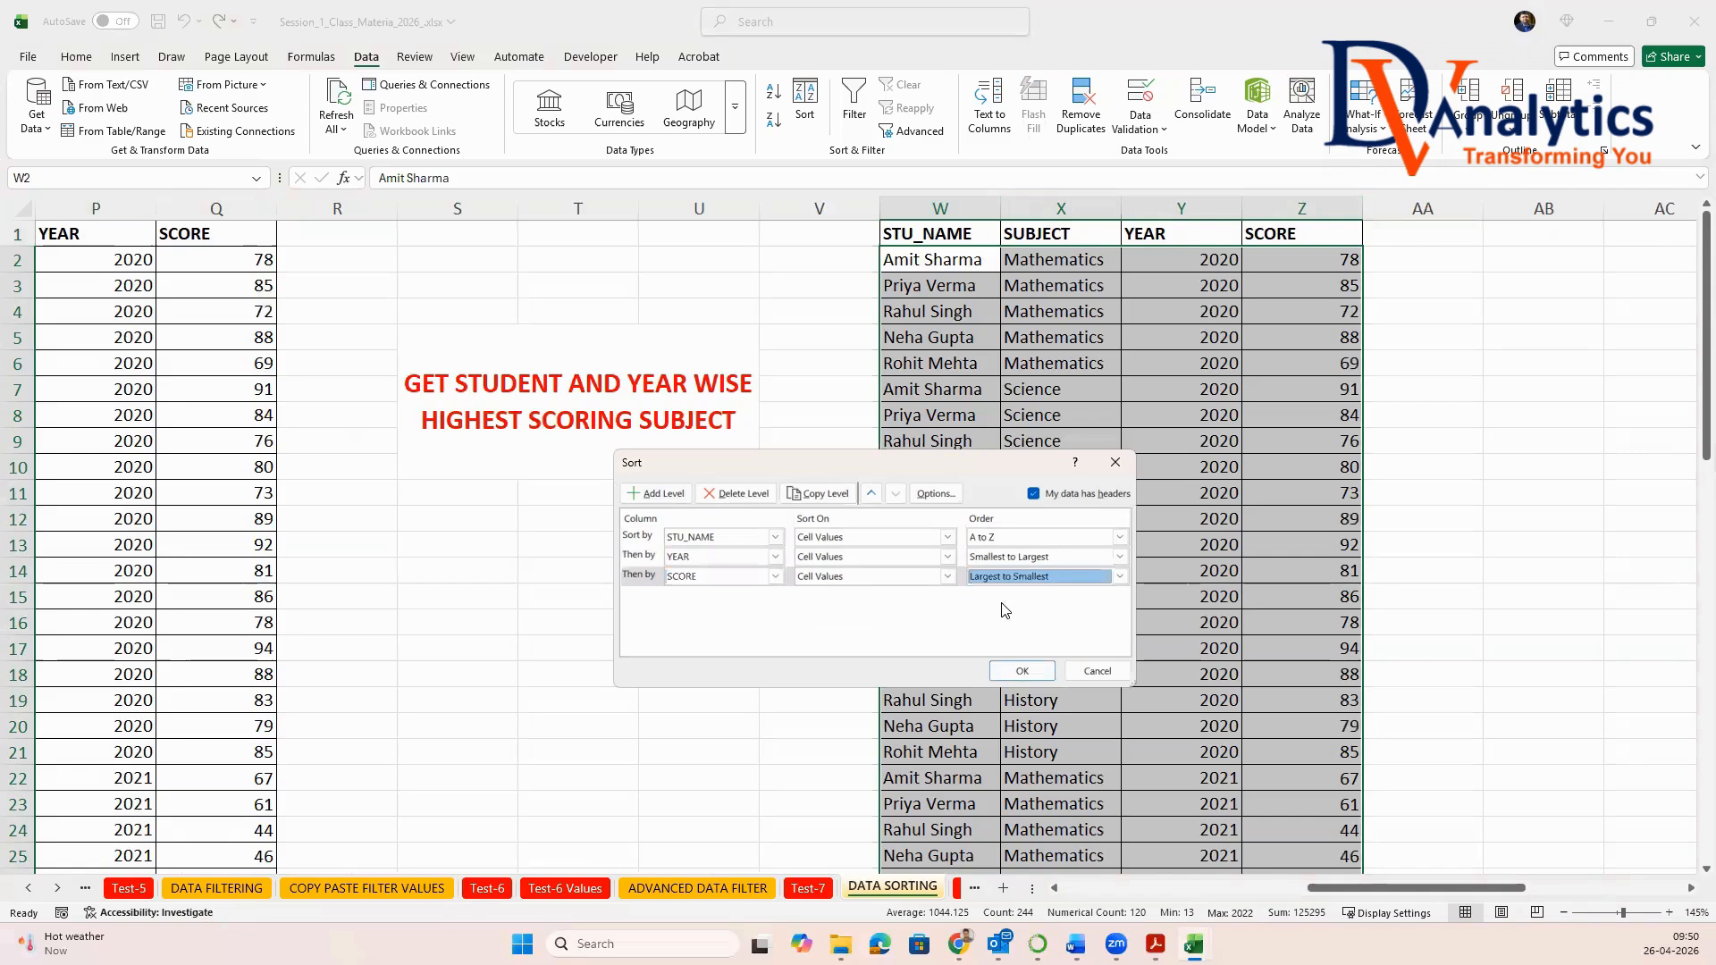
{"action": "left_click", "coordinate": [1019, 670]}
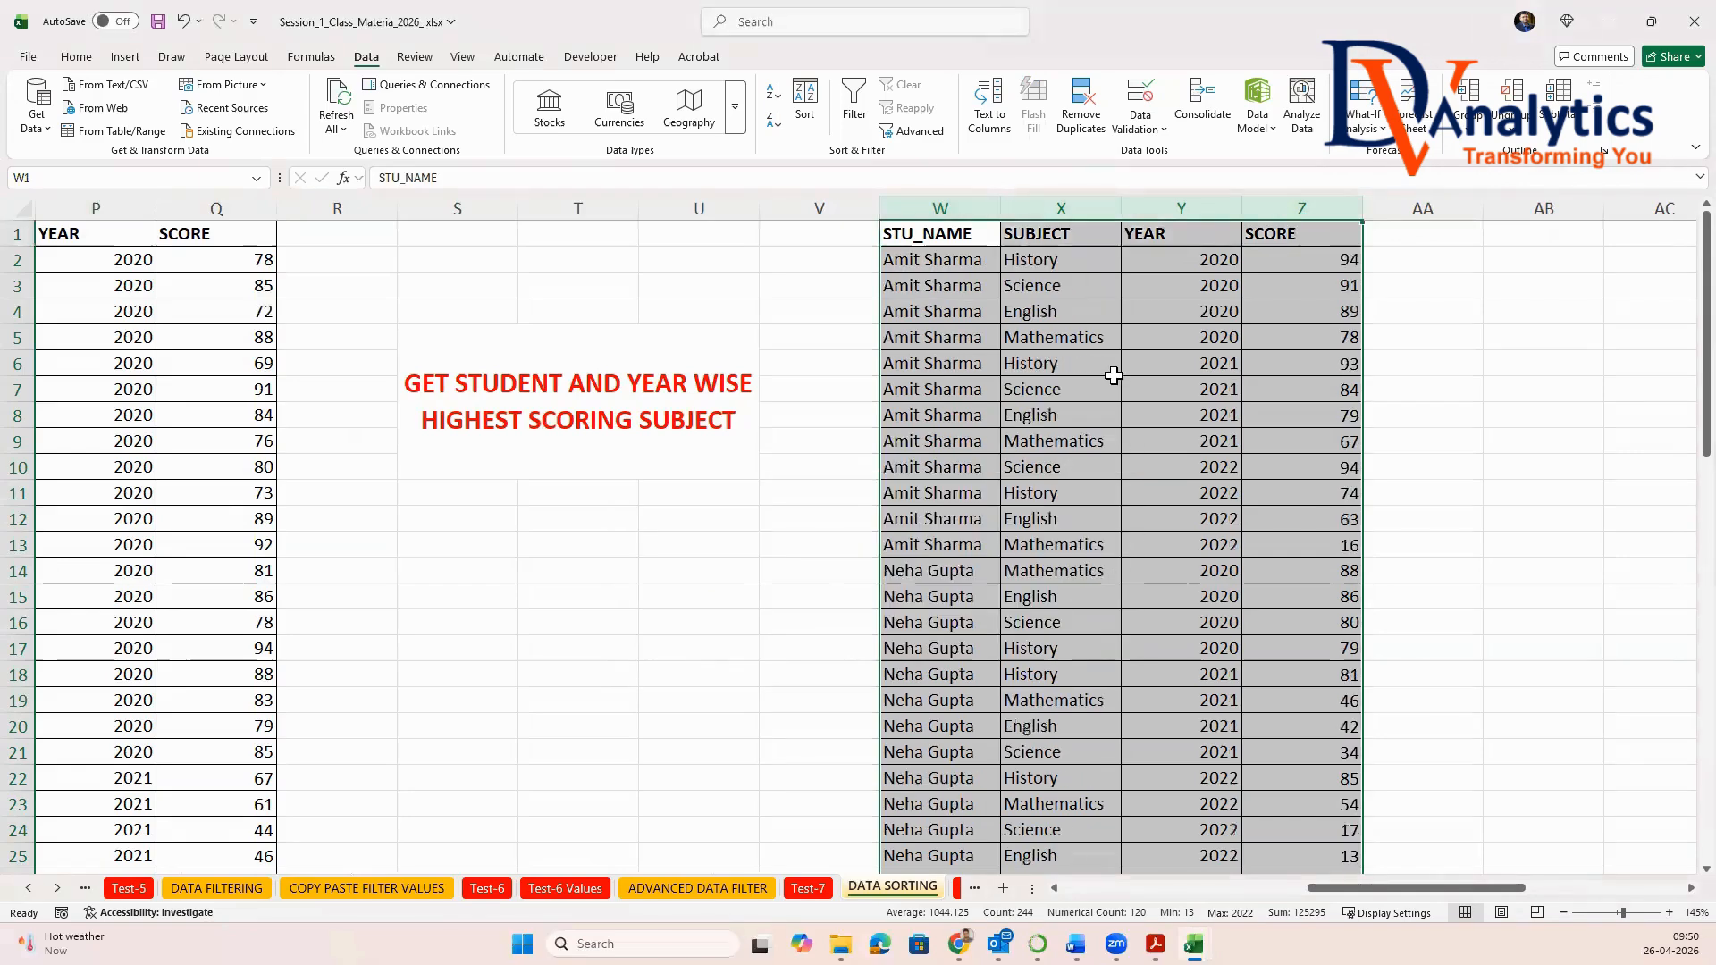
Step: Examine the first student's sorted subjects and scores for 2020, 2021 and 2022 in columns W to Z
{"action": "left_click_drag", "start_coordinate": [958, 266], "coordinate": [1225, 340]}
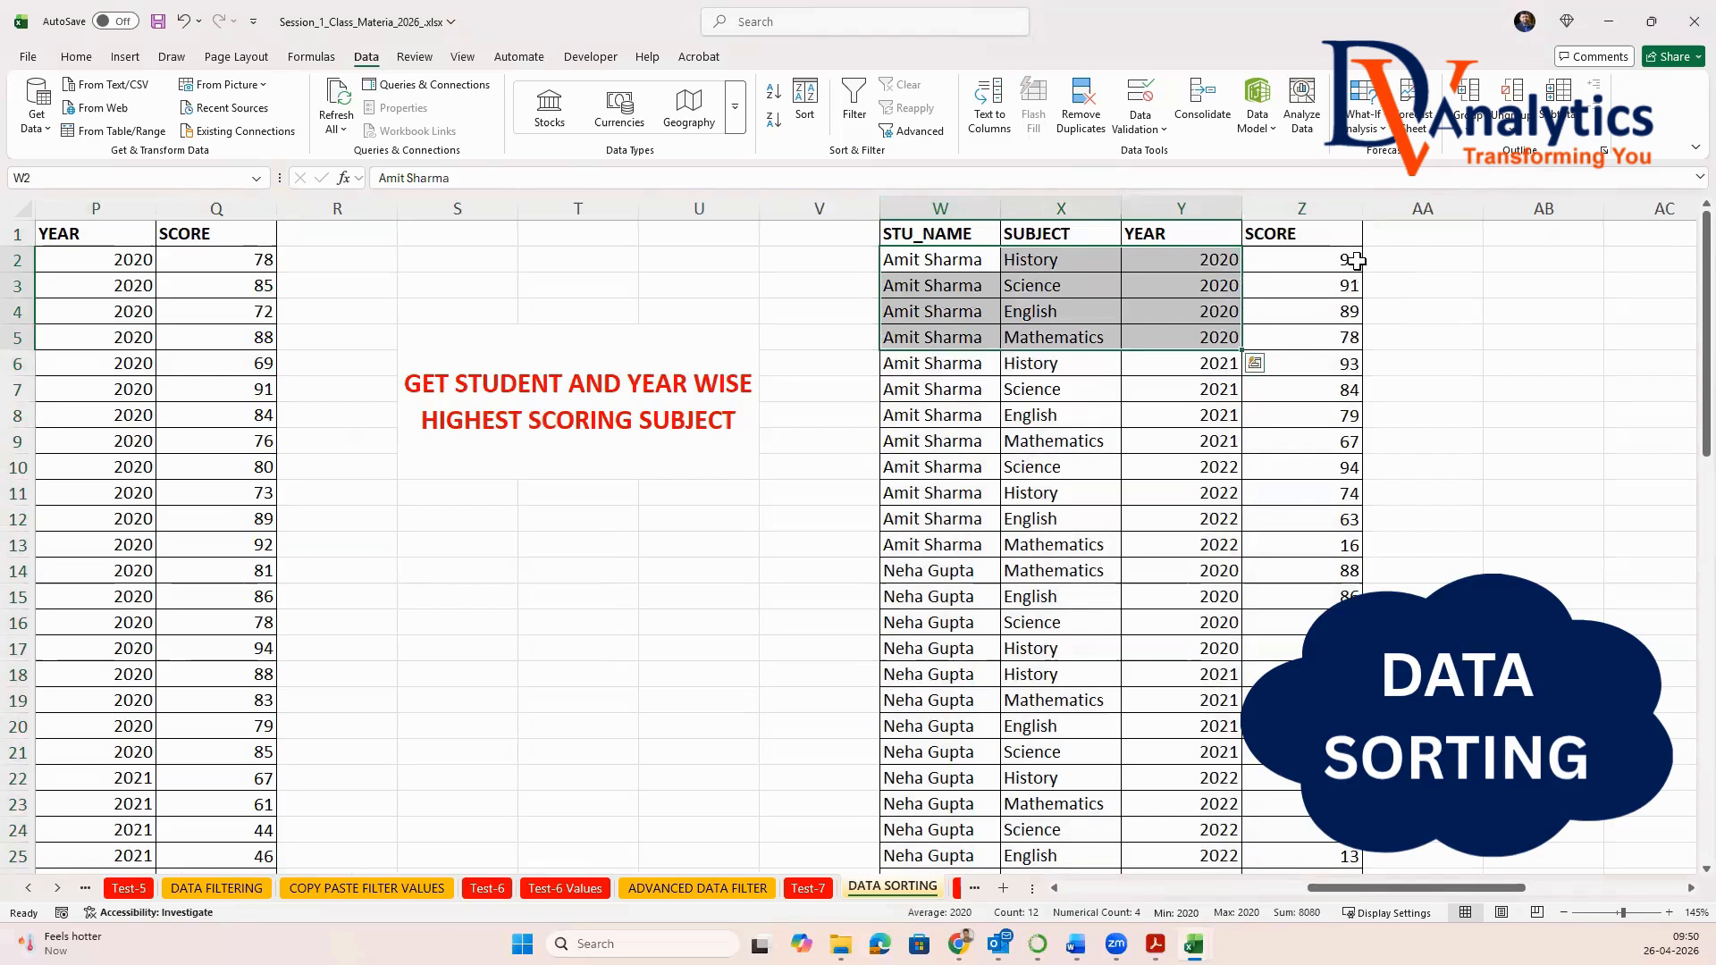
{"action": "left_click_drag", "start_coordinate": [969, 367], "coordinate": [1186, 444]}
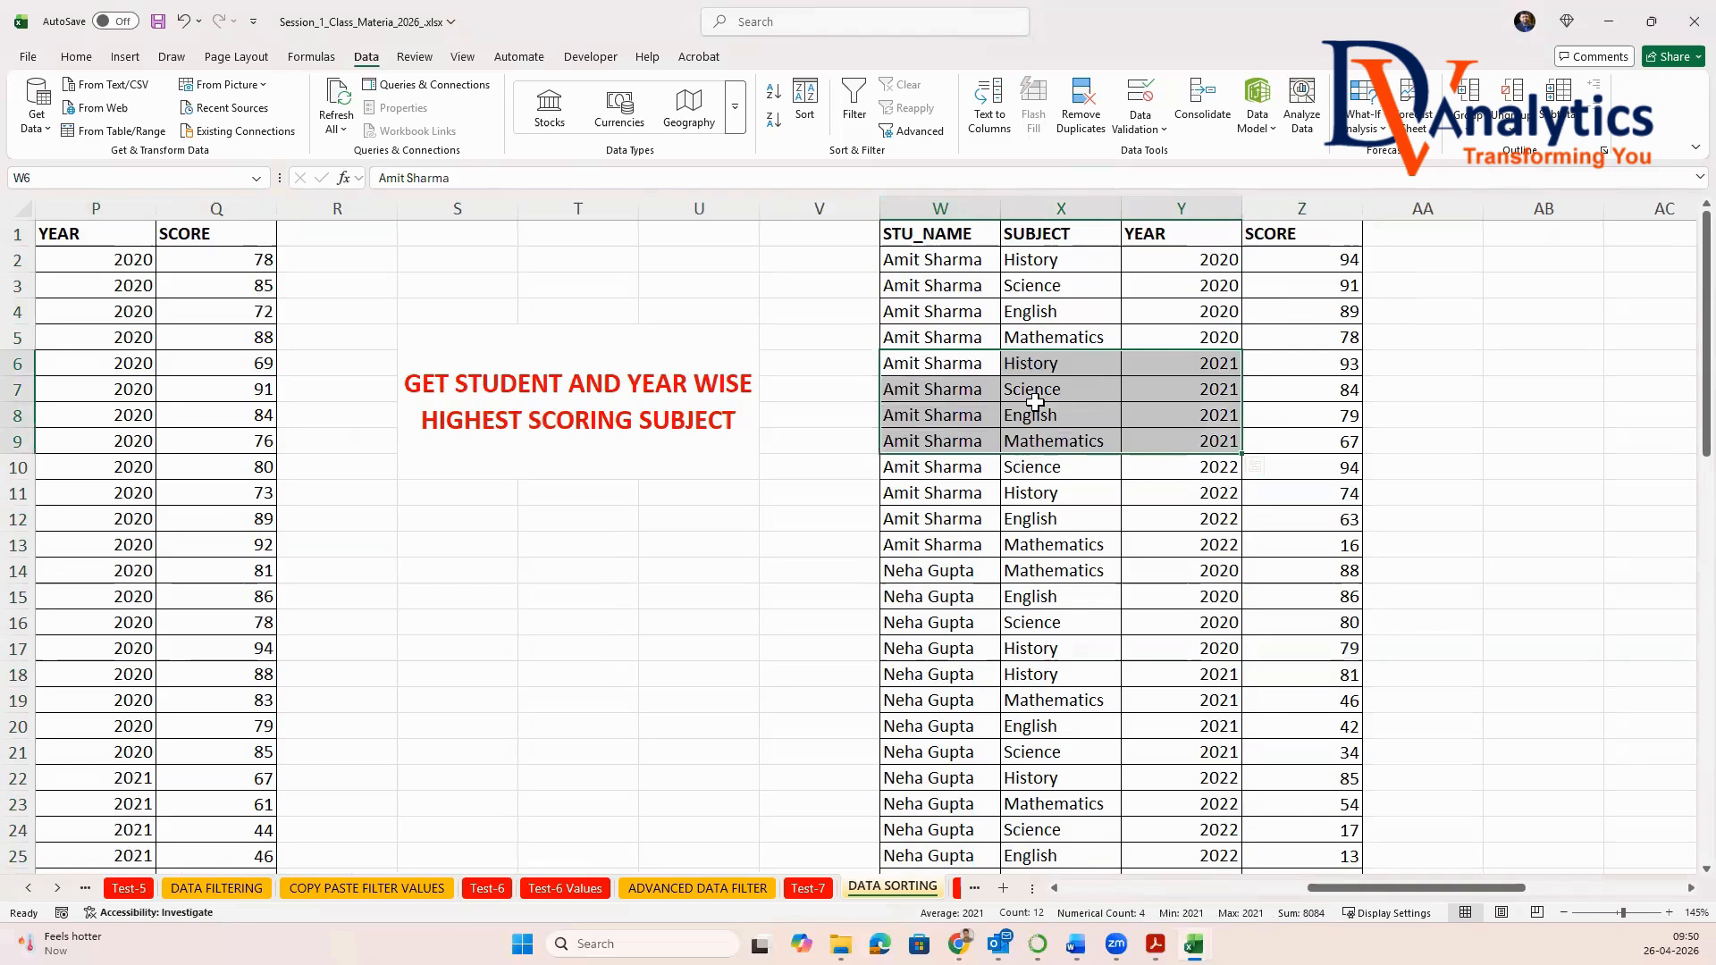
{"action": "left_click_drag", "start_coordinate": [970, 471], "coordinate": [1142, 497]}
{"action": "left_click", "coordinate": [1066, 467]}
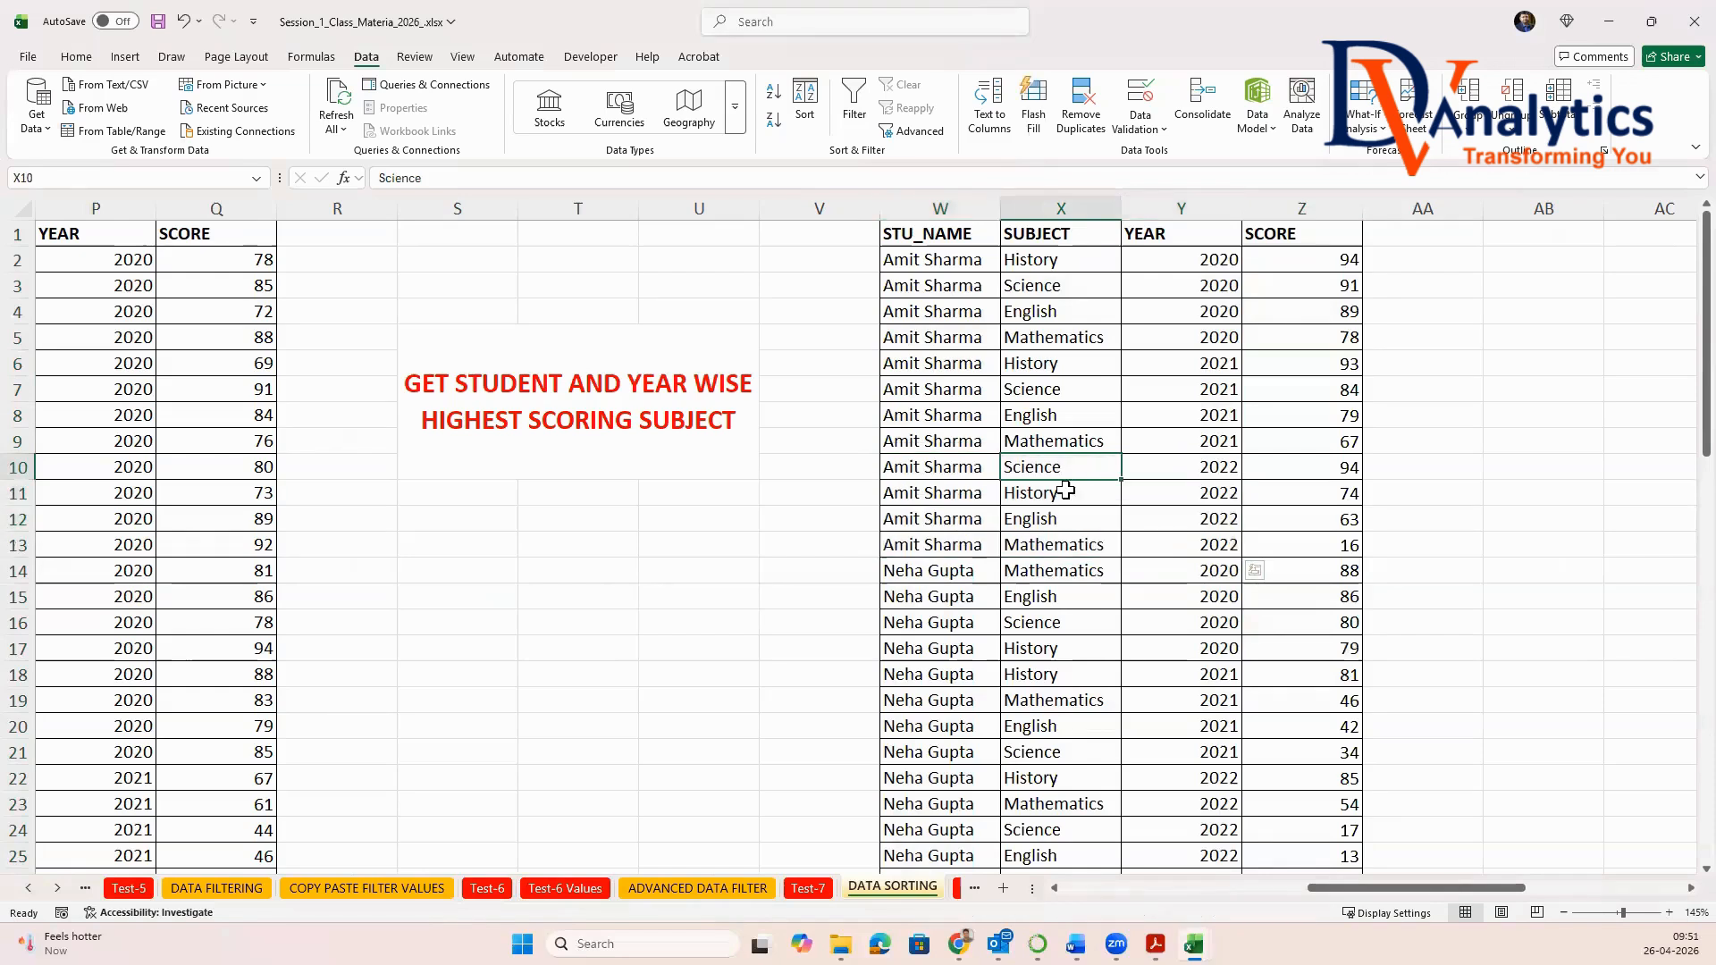
{"action": "left_click", "coordinate": [1057, 498]}
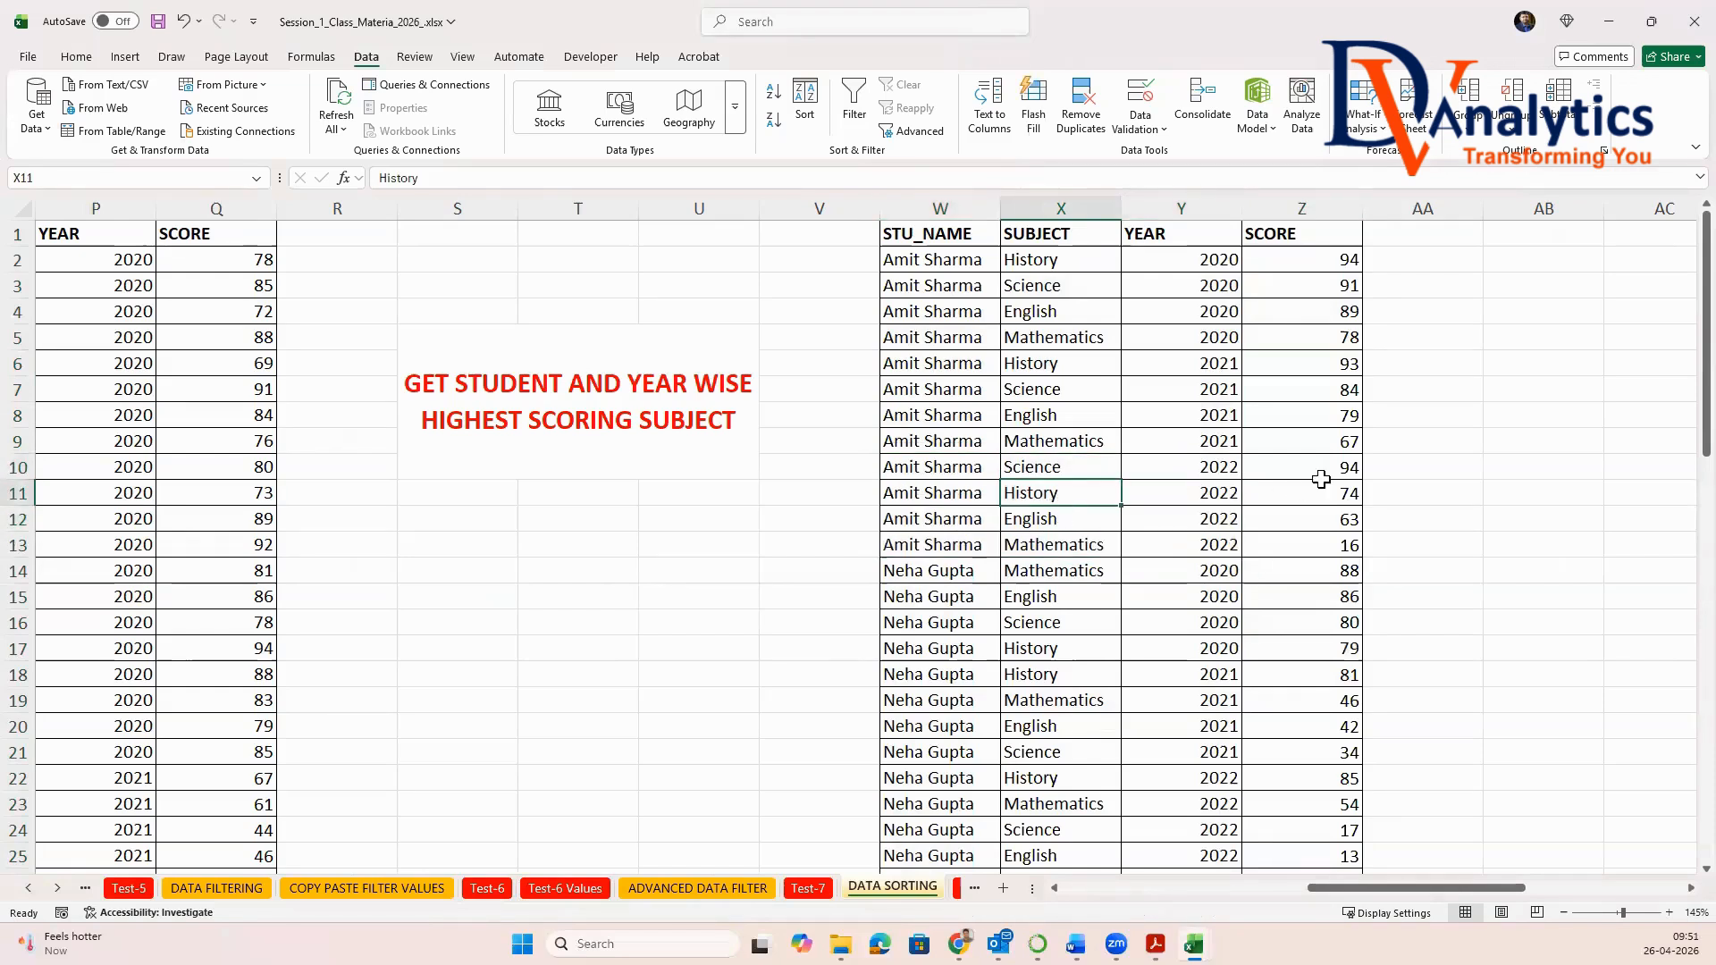
{"action": "left_click_drag", "start_coordinate": [1320, 480], "coordinate": [1323, 501]}
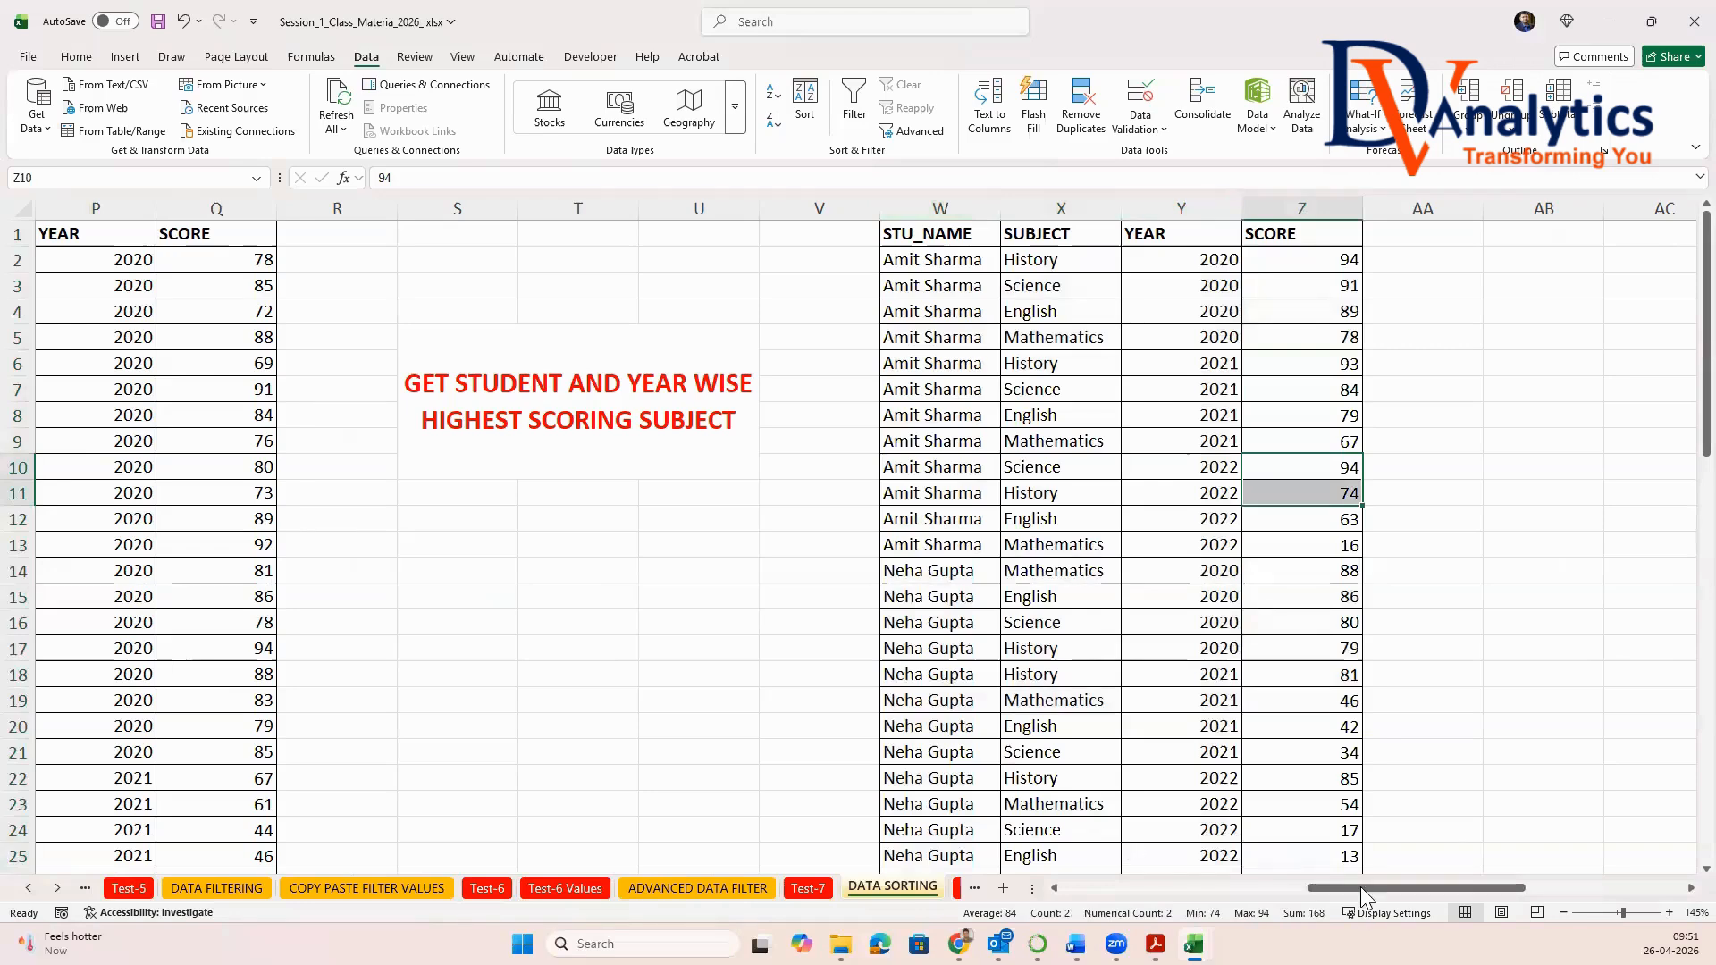
Step: Copy the original subject table in columns N to Q
{"action": "left_click_drag", "start_coordinate": [1363, 887], "coordinate": [1262, 887]}
{"action": "left_click_drag", "start_coordinate": [581, 210], "coordinate": [976, 221]}
{"action": "key", "text": "ctrl+c"}
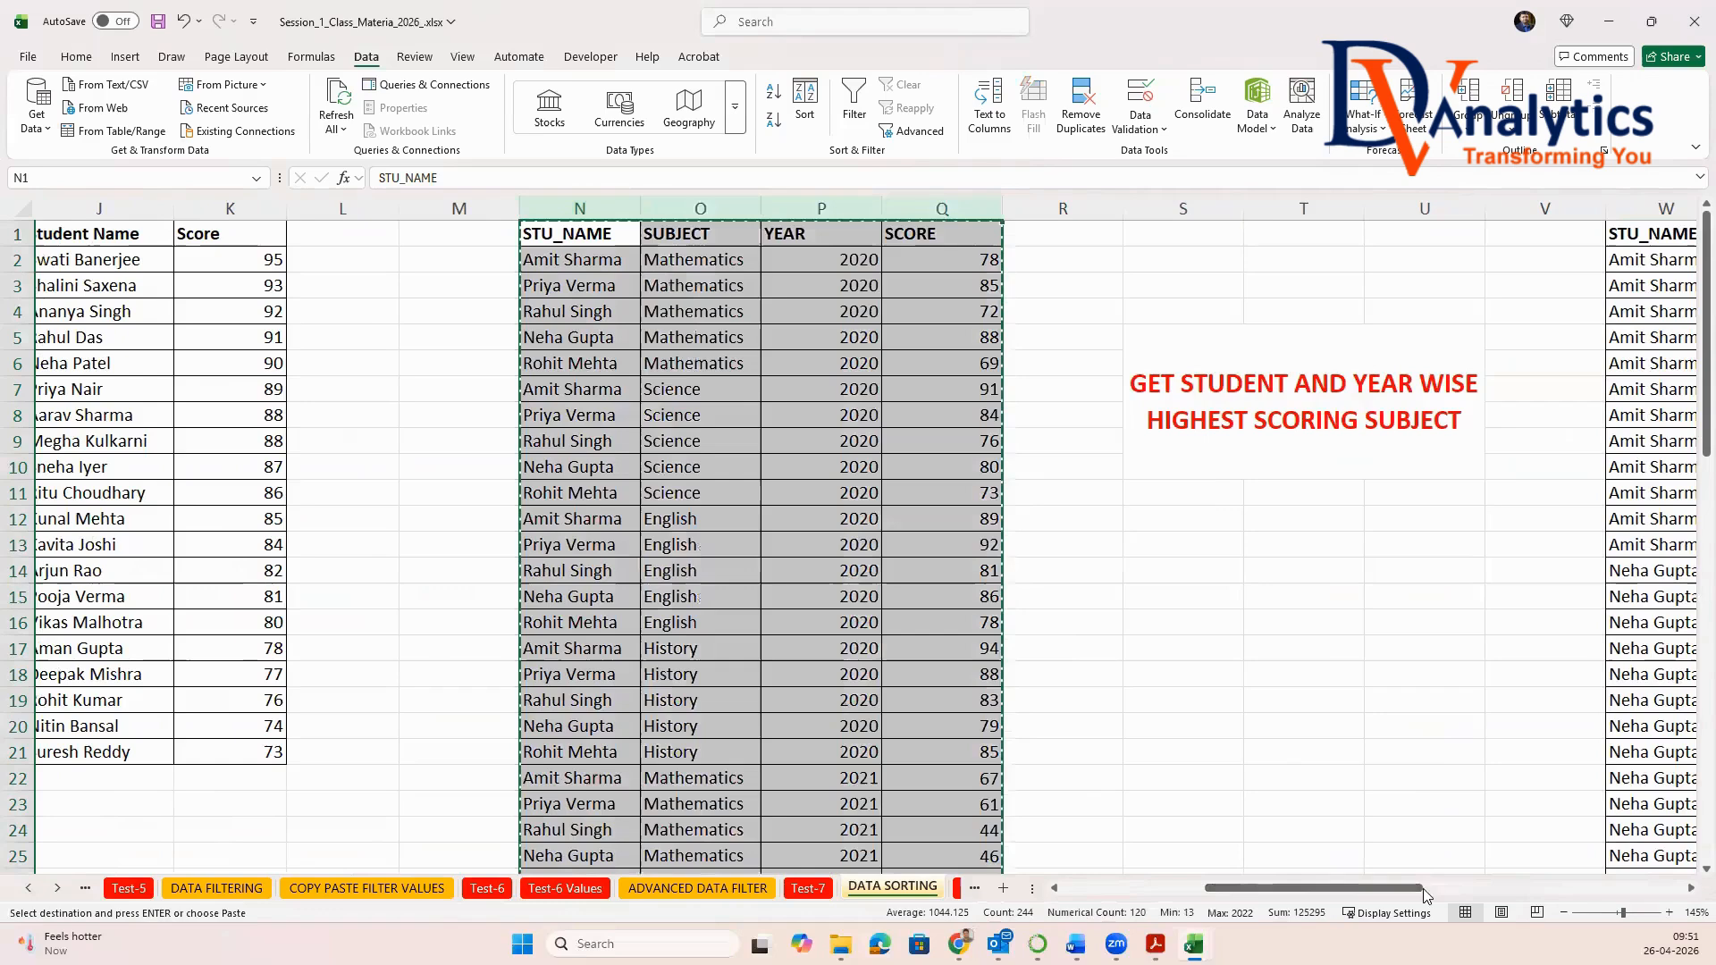
Step: Review the year and subject wise highest scoring subject task beside the table in columns AD to AG
{"action": "left_click_drag", "start_coordinate": [1419, 888], "coordinate": [1685, 898]}
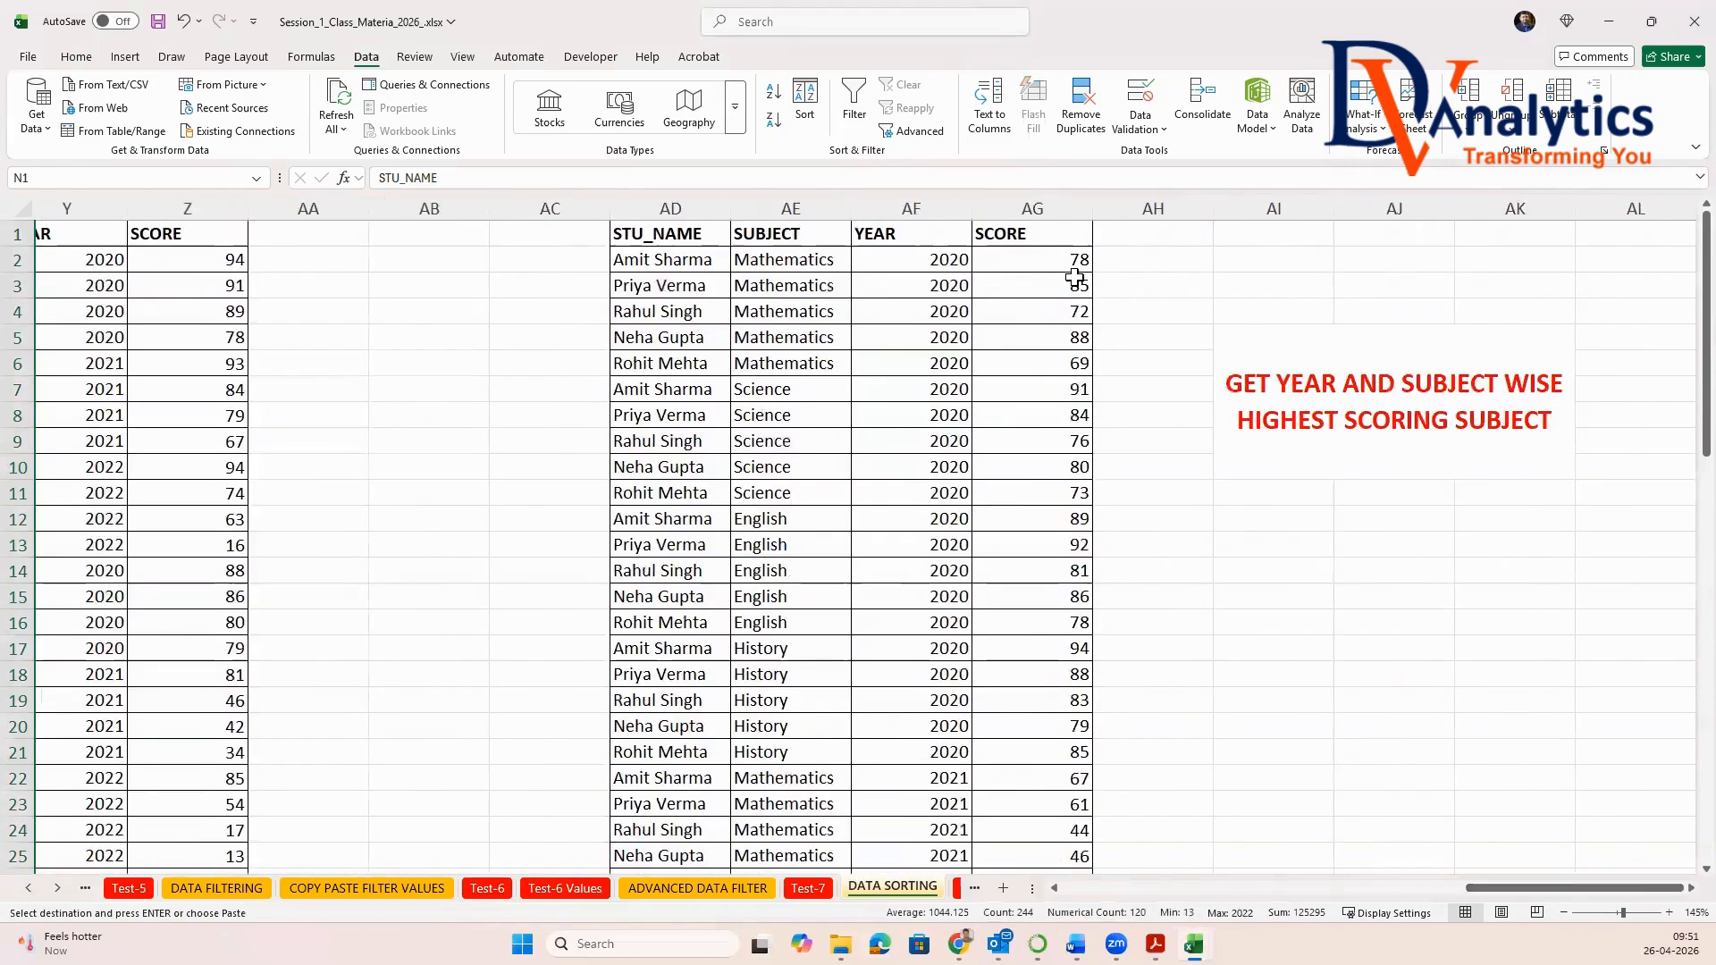
{"action": "left_click", "coordinate": [712, 209]}
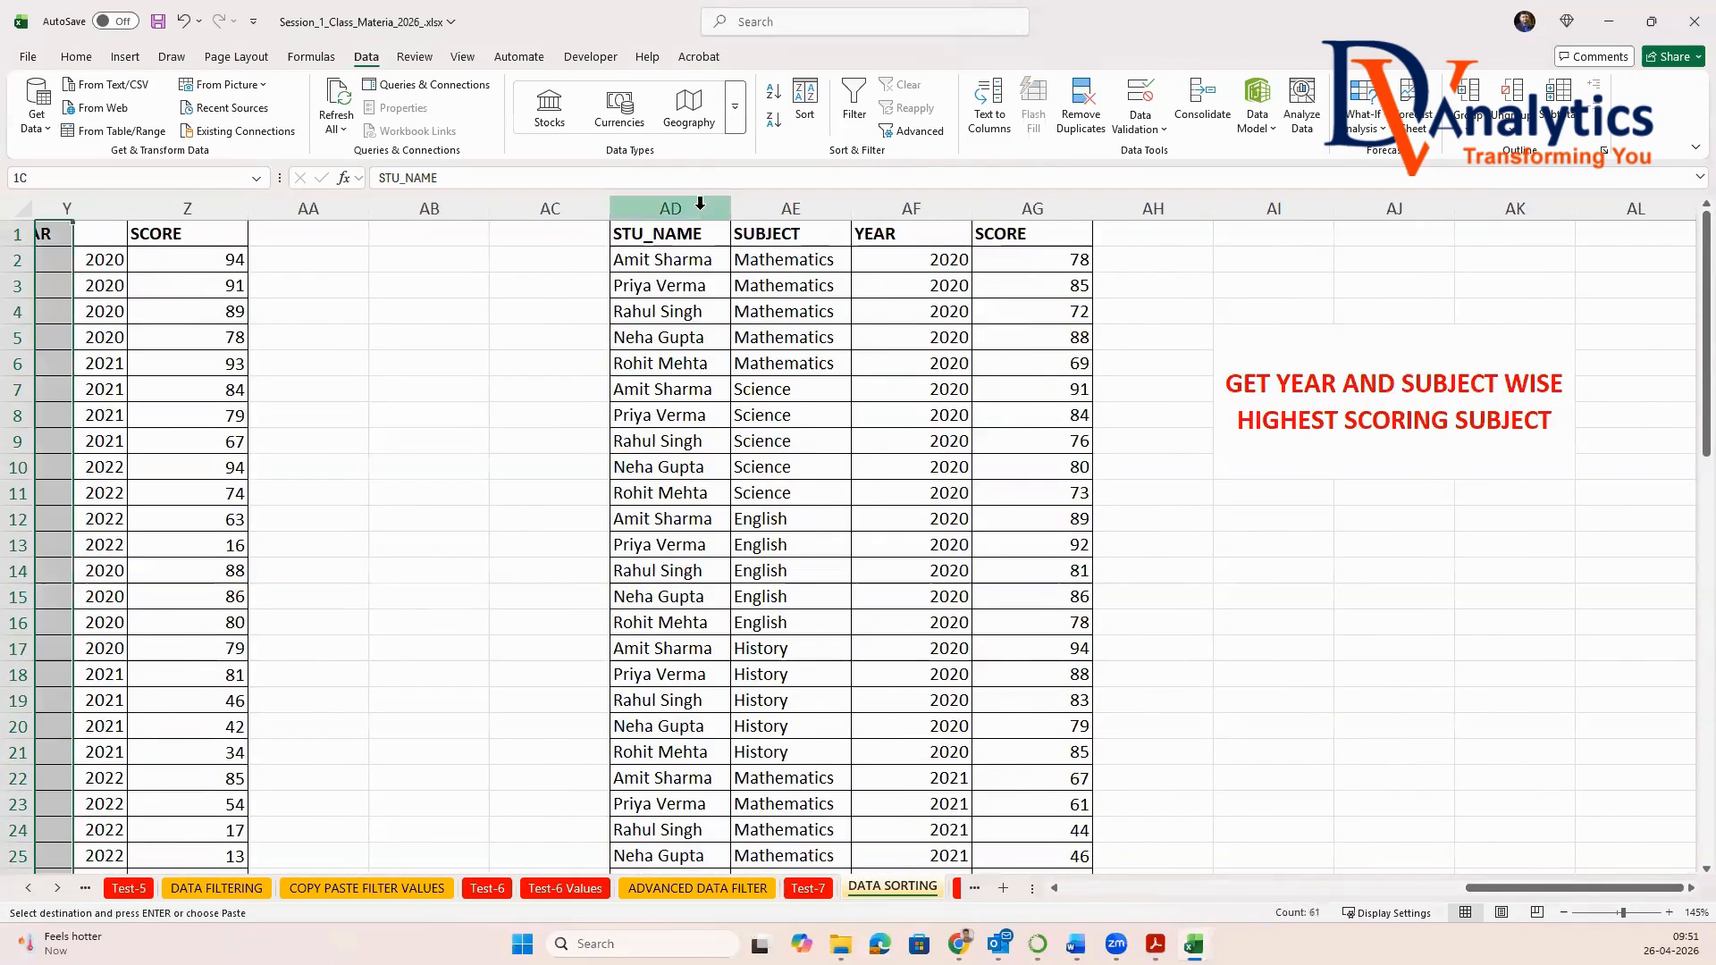
{"action": "left_click", "coordinate": [815, 212]}
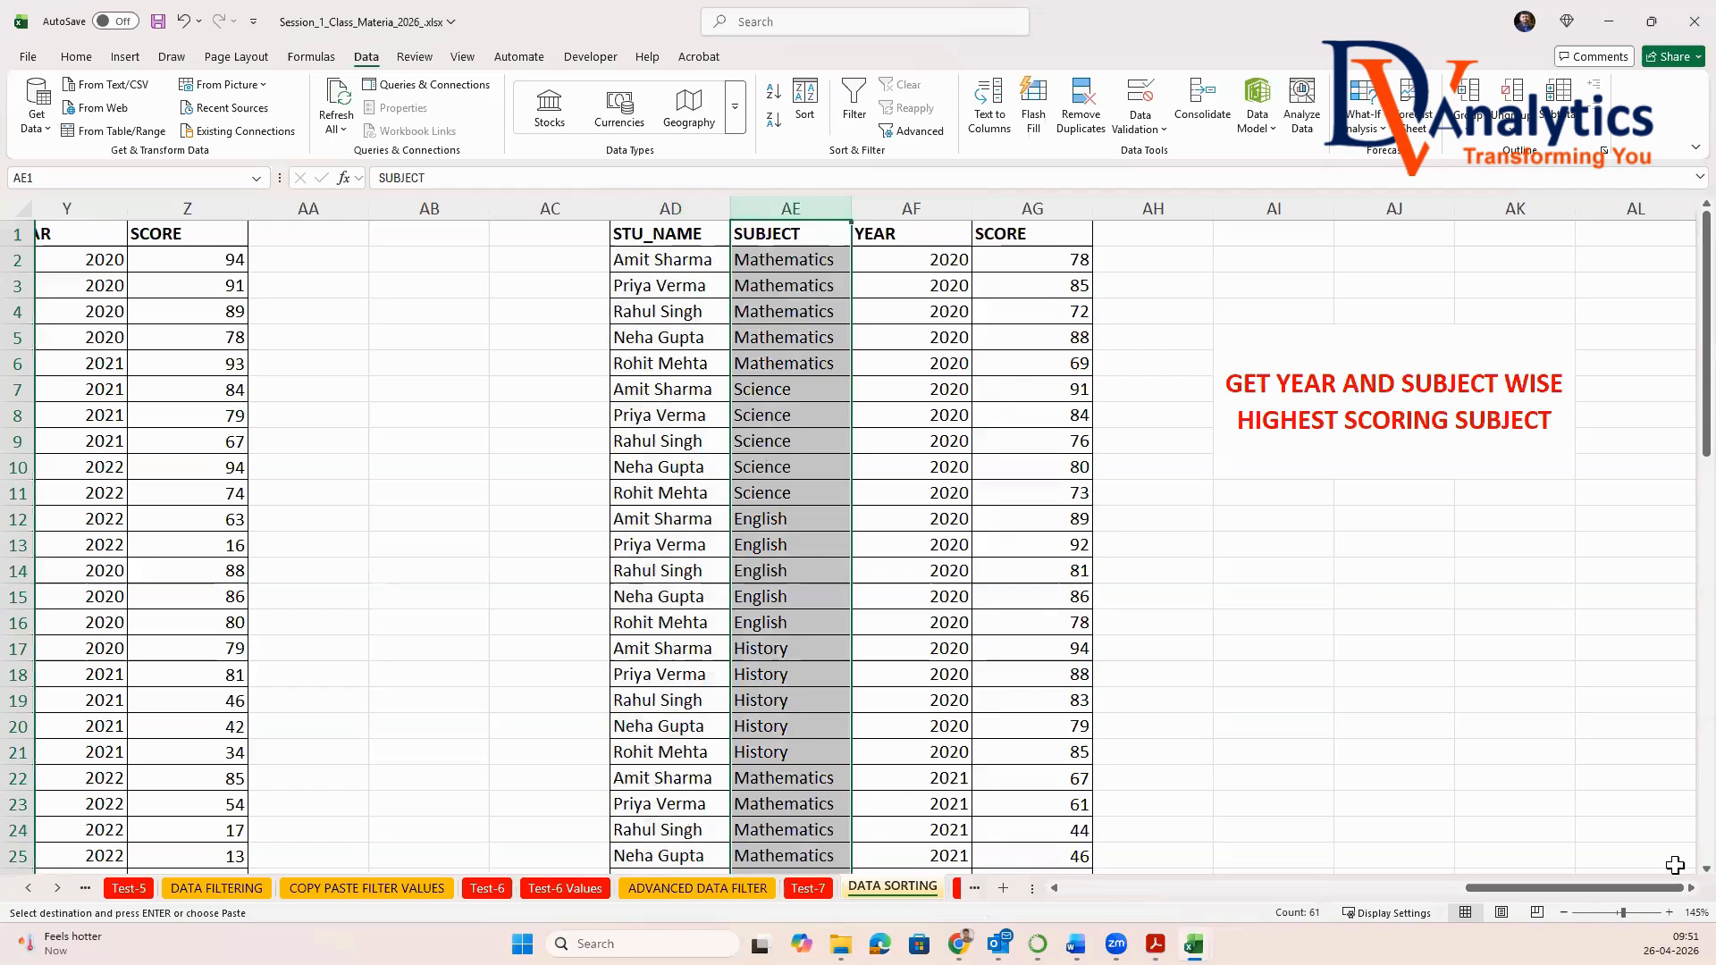
{"action": "left_click", "coordinate": [1688, 889]}
{"action": "left_click", "coordinate": [1688, 889]}
{"action": "left_click", "coordinate": [1688, 889]}
{"action": "left_click", "coordinate": [1689, 889]}
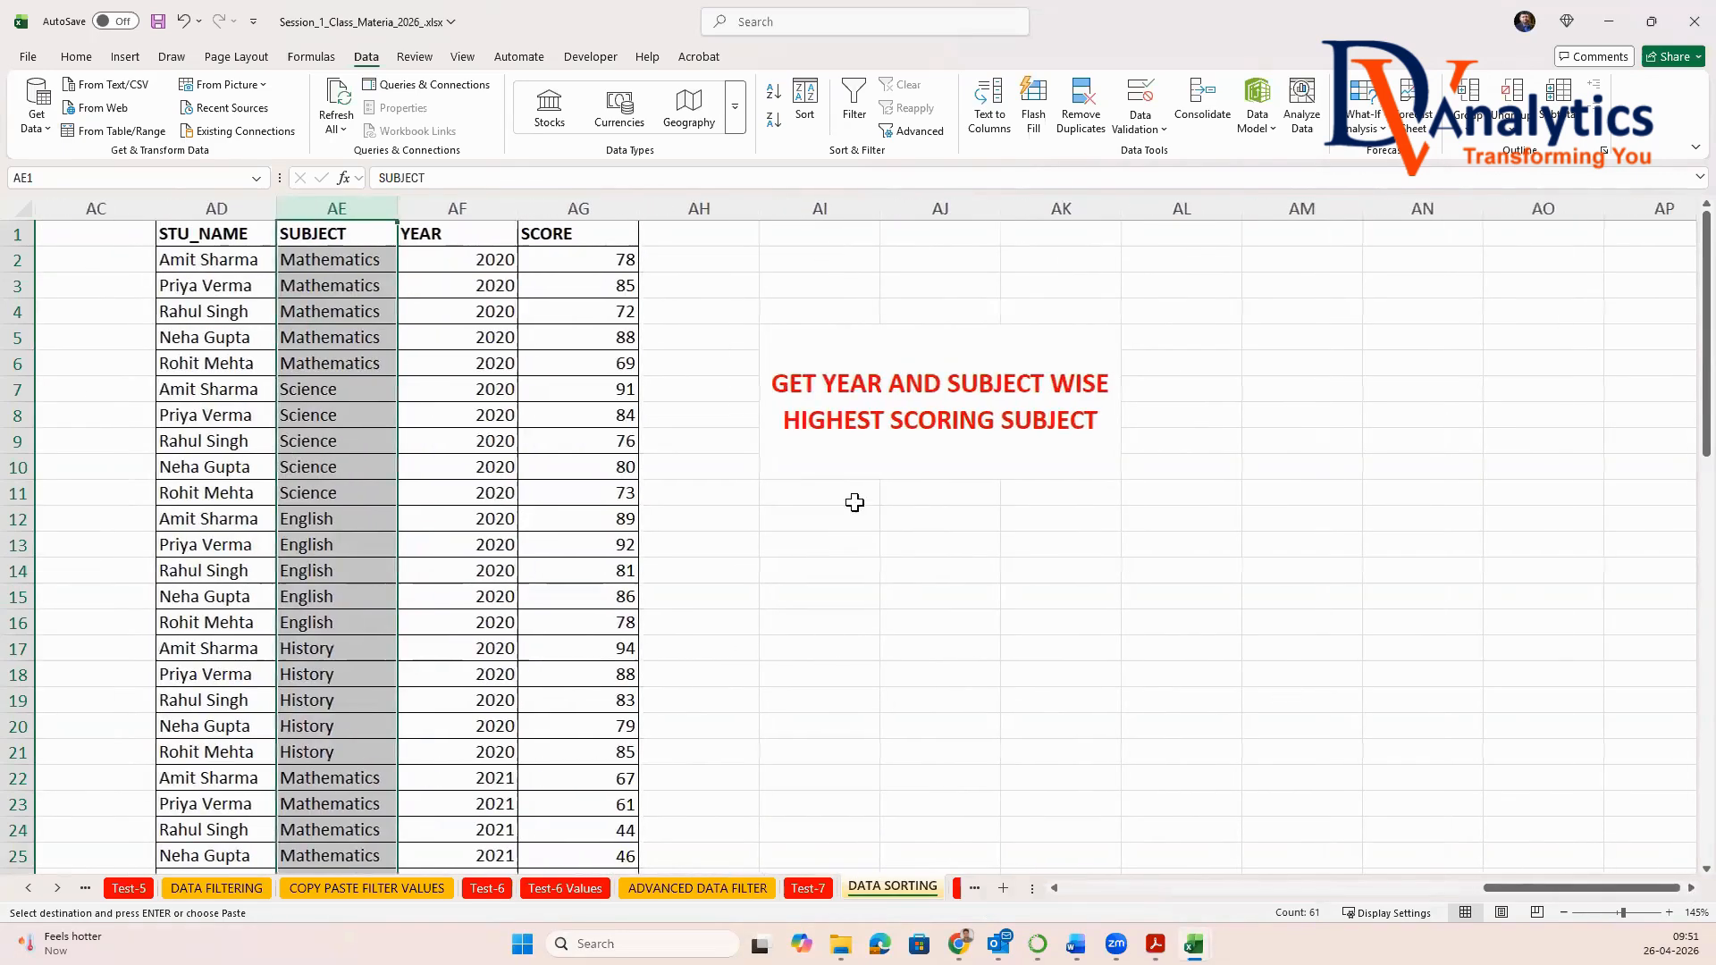
{"action": "left_click", "coordinate": [840, 417]}
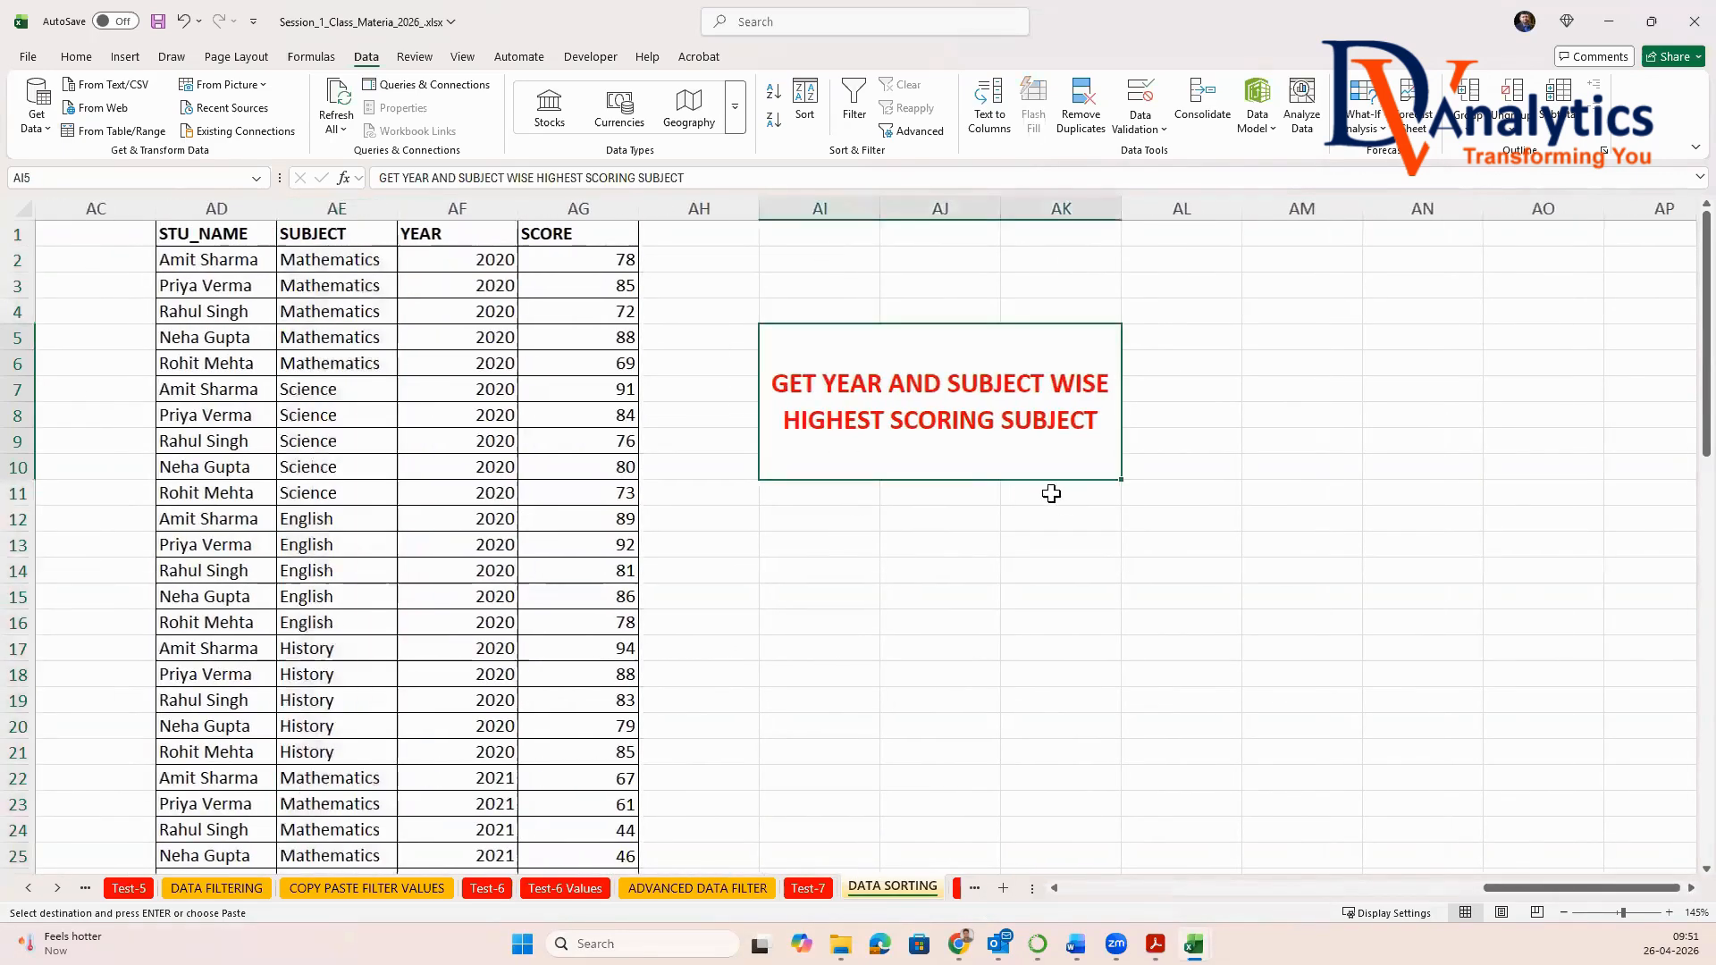
Step: Paste the copied subject table over columns AD to AG
{"action": "left_click", "coordinate": [238, 208]}
{"action": "left_click_drag", "start_coordinate": [238, 208], "coordinate": [572, 208]}
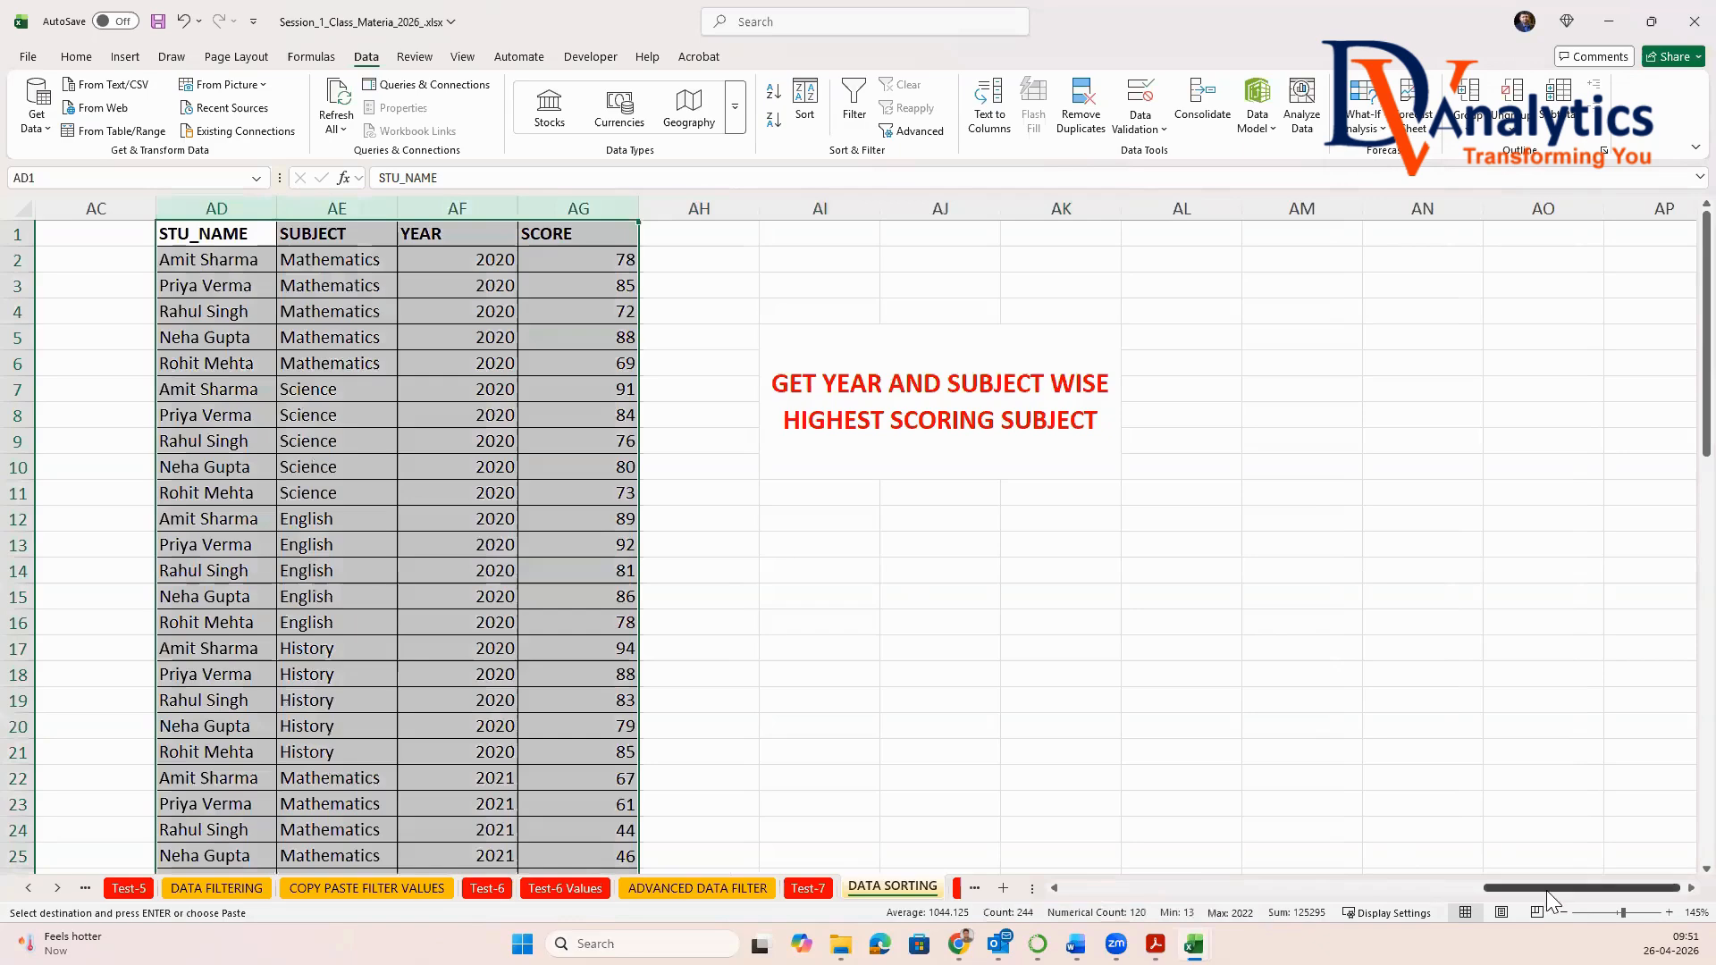
{"action": "left_click_drag", "start_coordinate": [1546, 890], "coordinate": [1501, 881]}
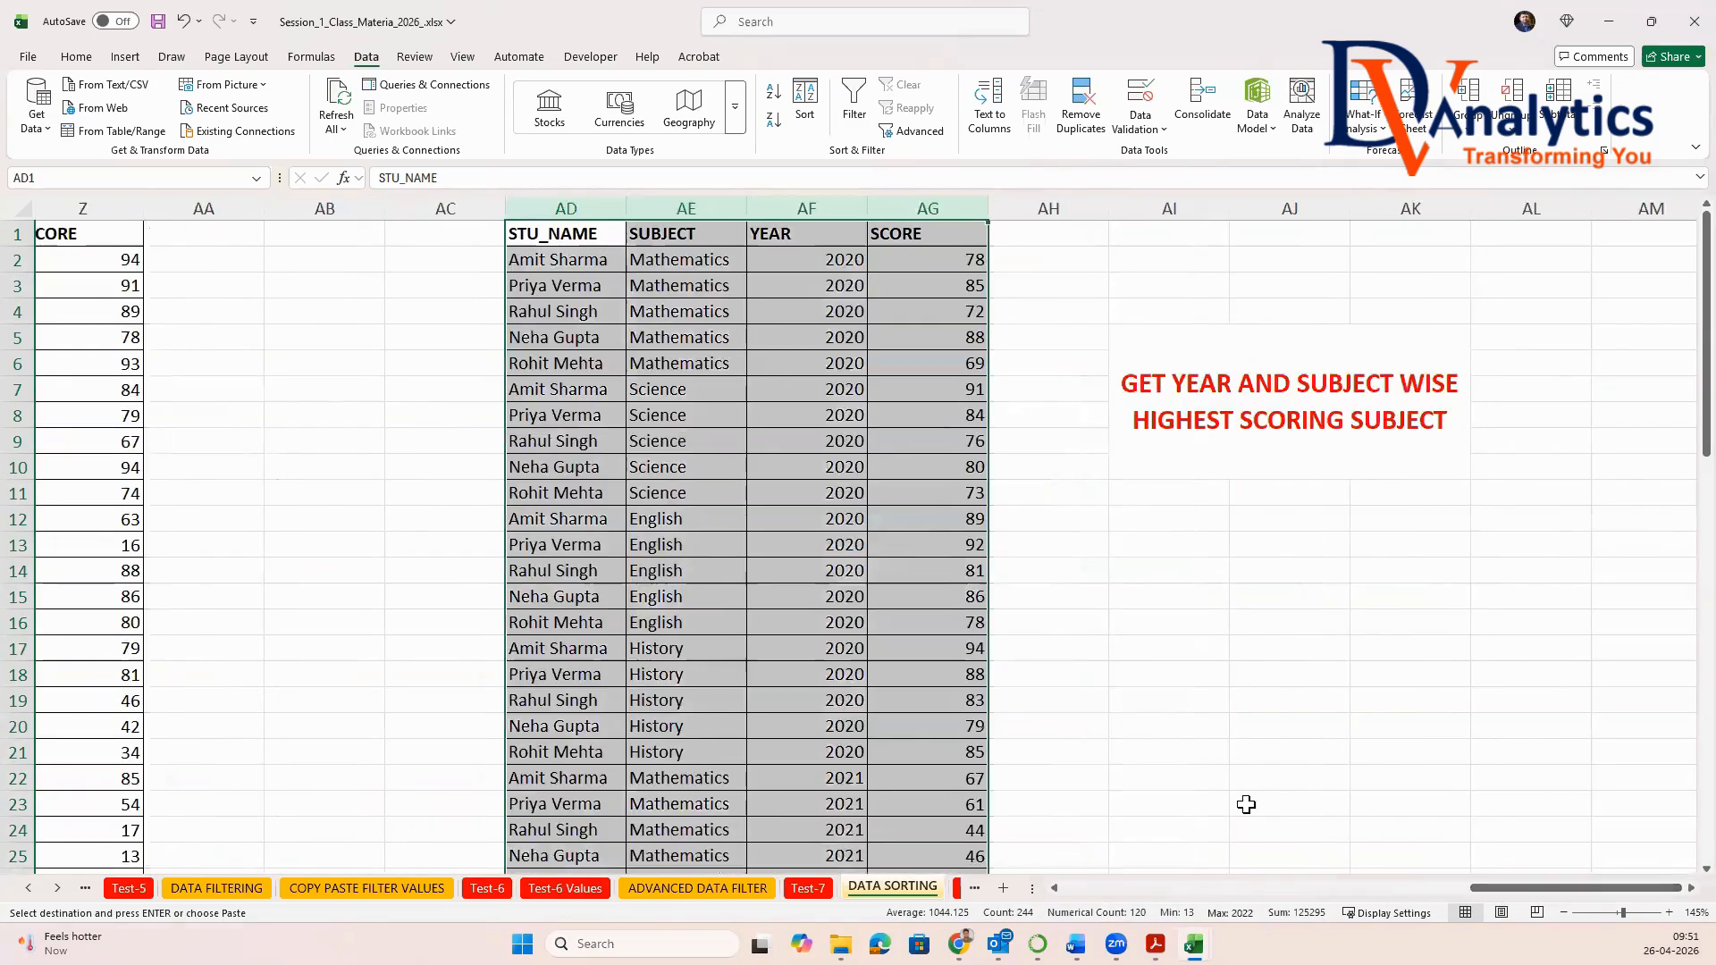
{"action": "left_click", "coordinate": [962, 580]}
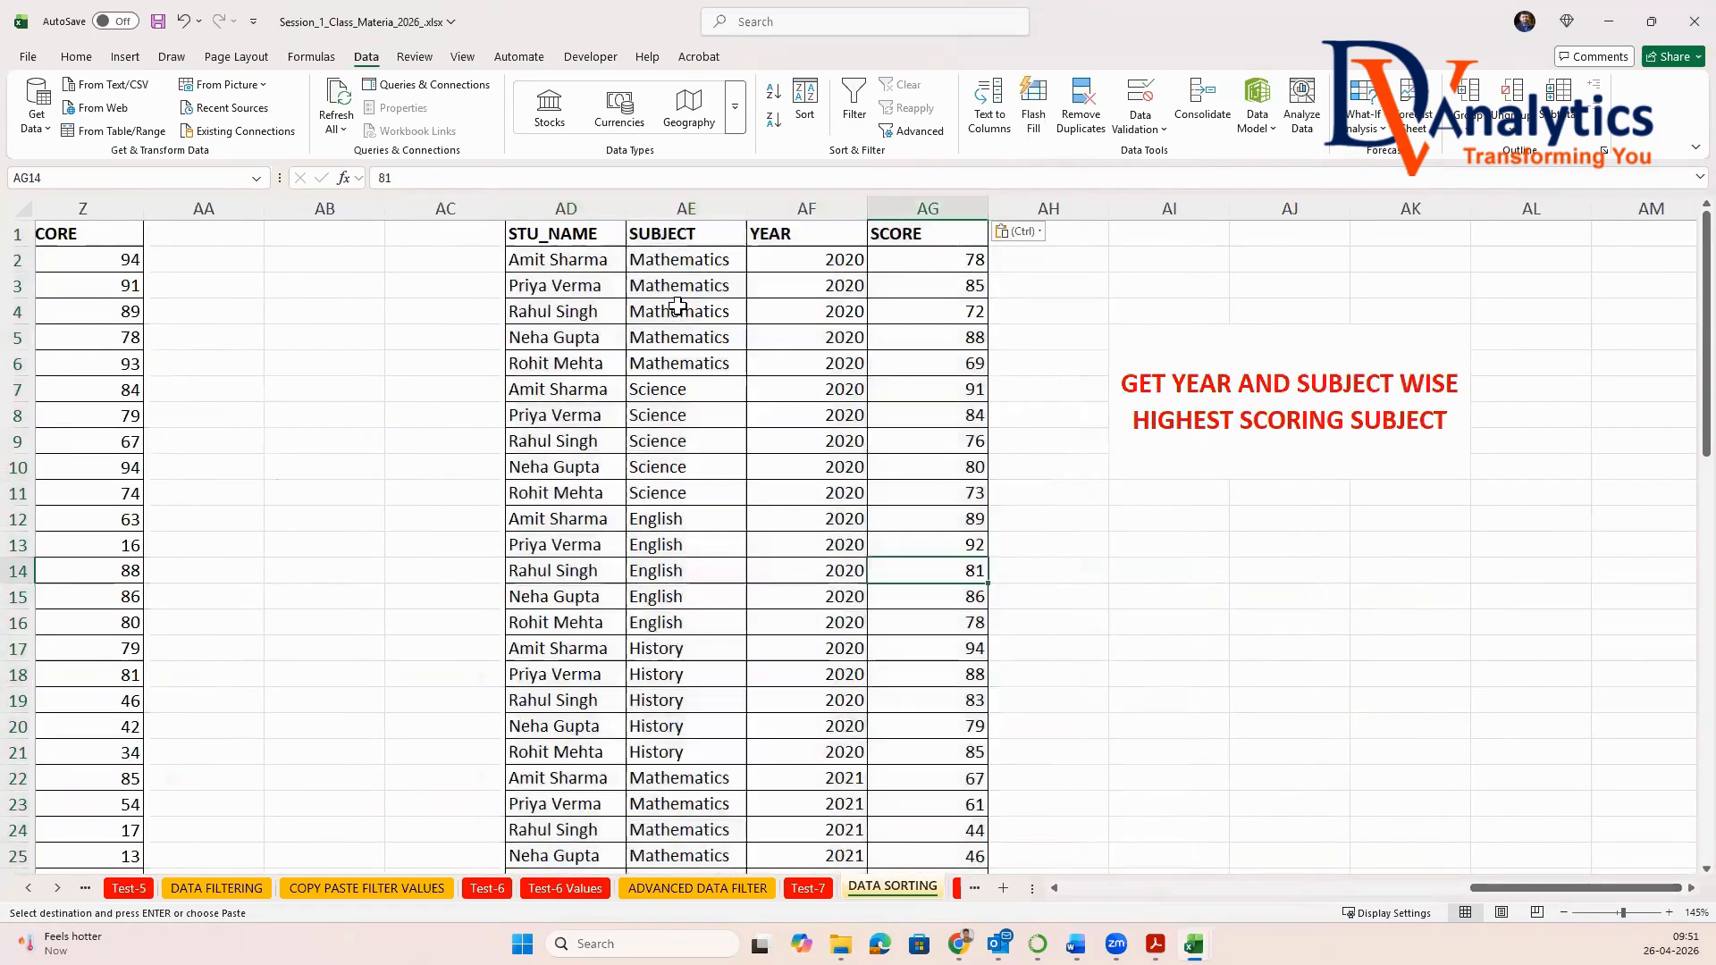
Step: Copy the STU_NAME, SUBJECT, YEAR and SCORE columns AD to AG into columns AM to AP
{"action": "left_click_drag", "start_coordinate": [566, 205], "coordinate": [893, 221]}
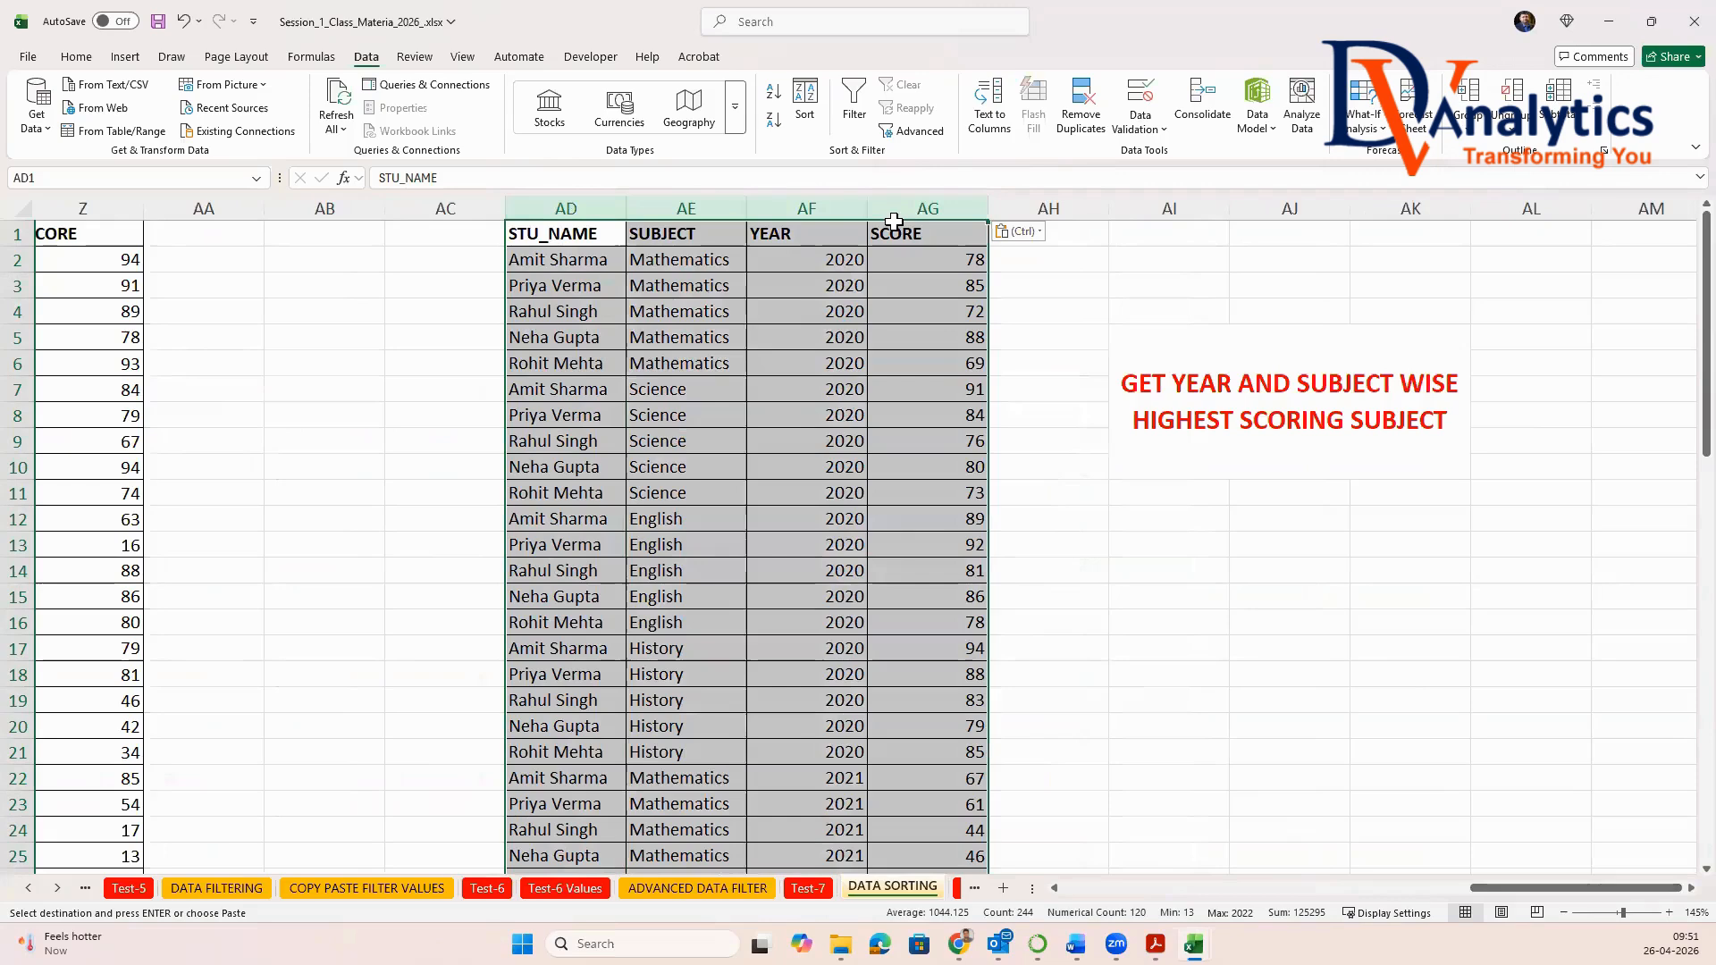
{"action": "key", "text": "ctrl+c"}
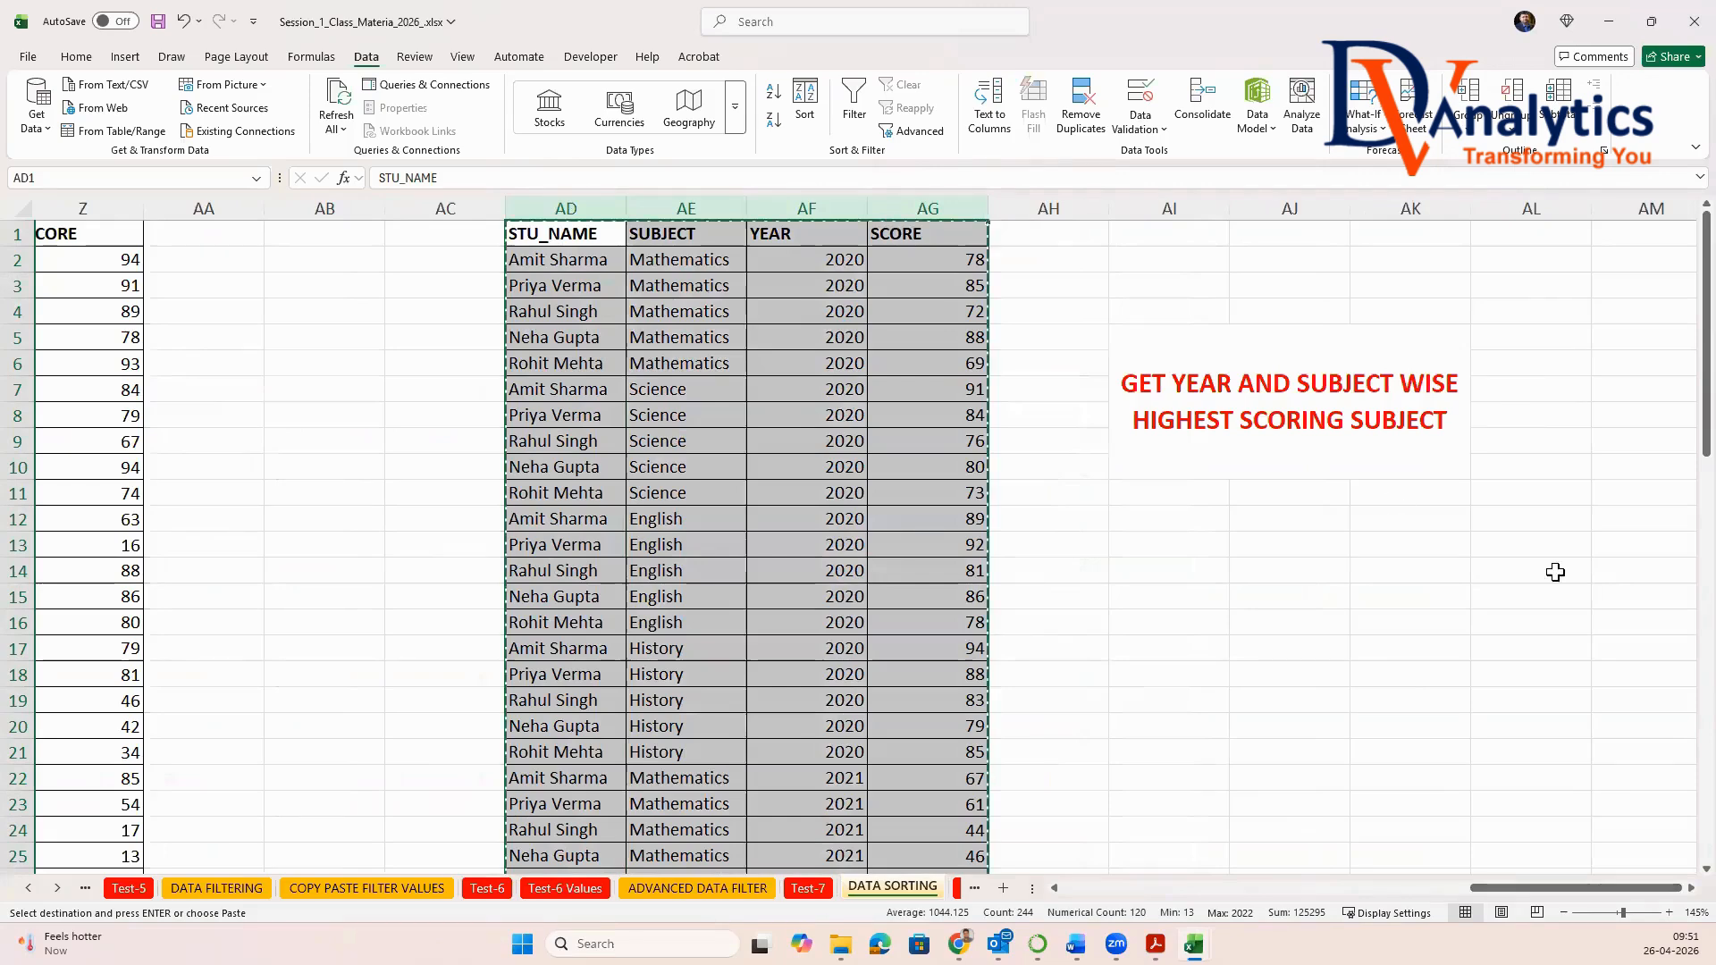
{"action": "left_click", "coordinate": [1689, 888]}
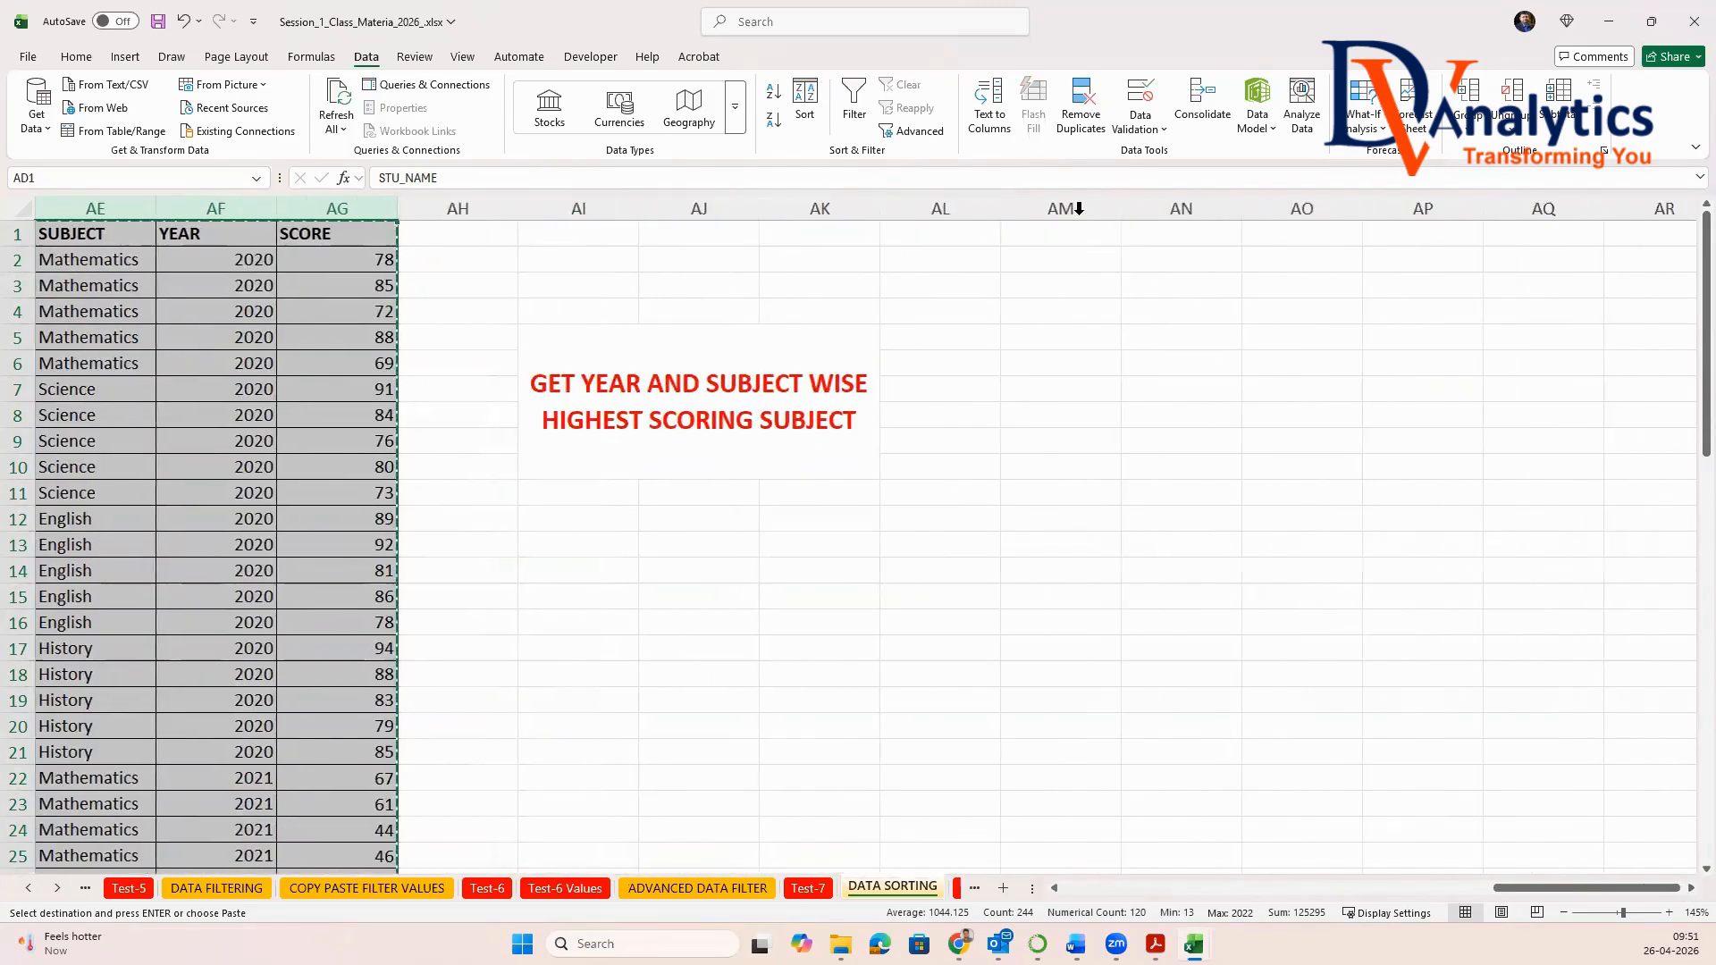
{"action": "left_click", "coordinate": [1078, 208]}
{"action": "key", "text": "ctrl+v"}
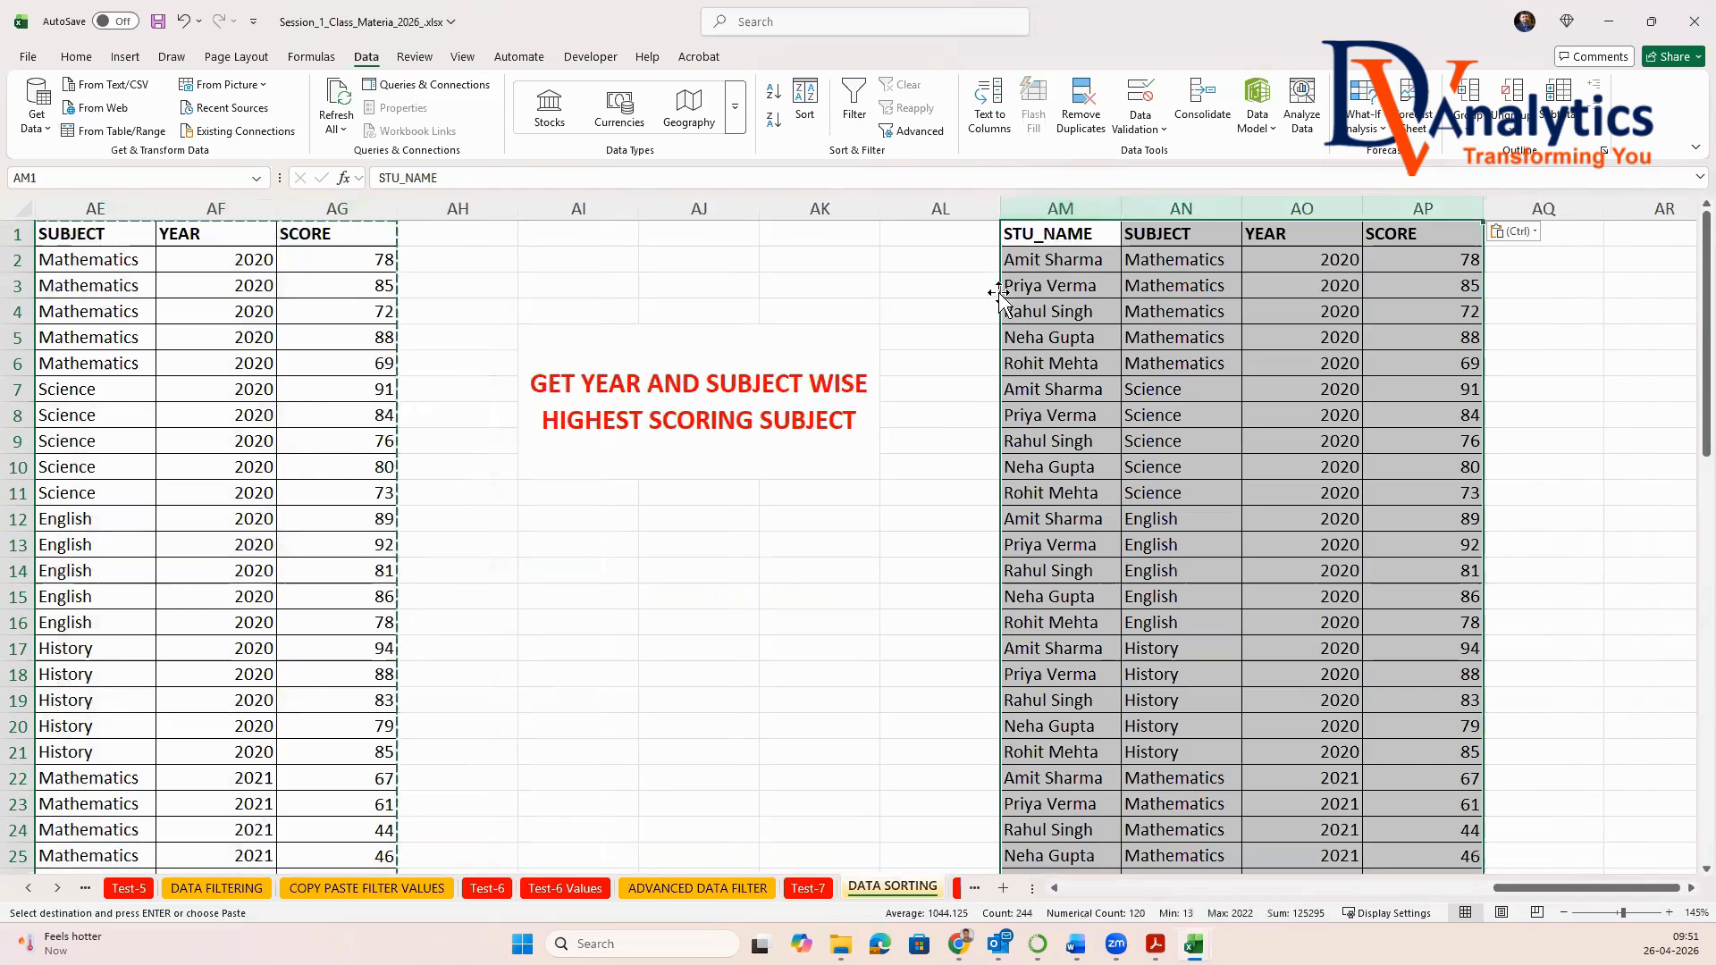
Step: Set up a sort of columns AM to AP by YEAR from Smallest to Largest, then by SUBJECT from A to Z
{"action": "left_click", "coordinate": [704, 389]}
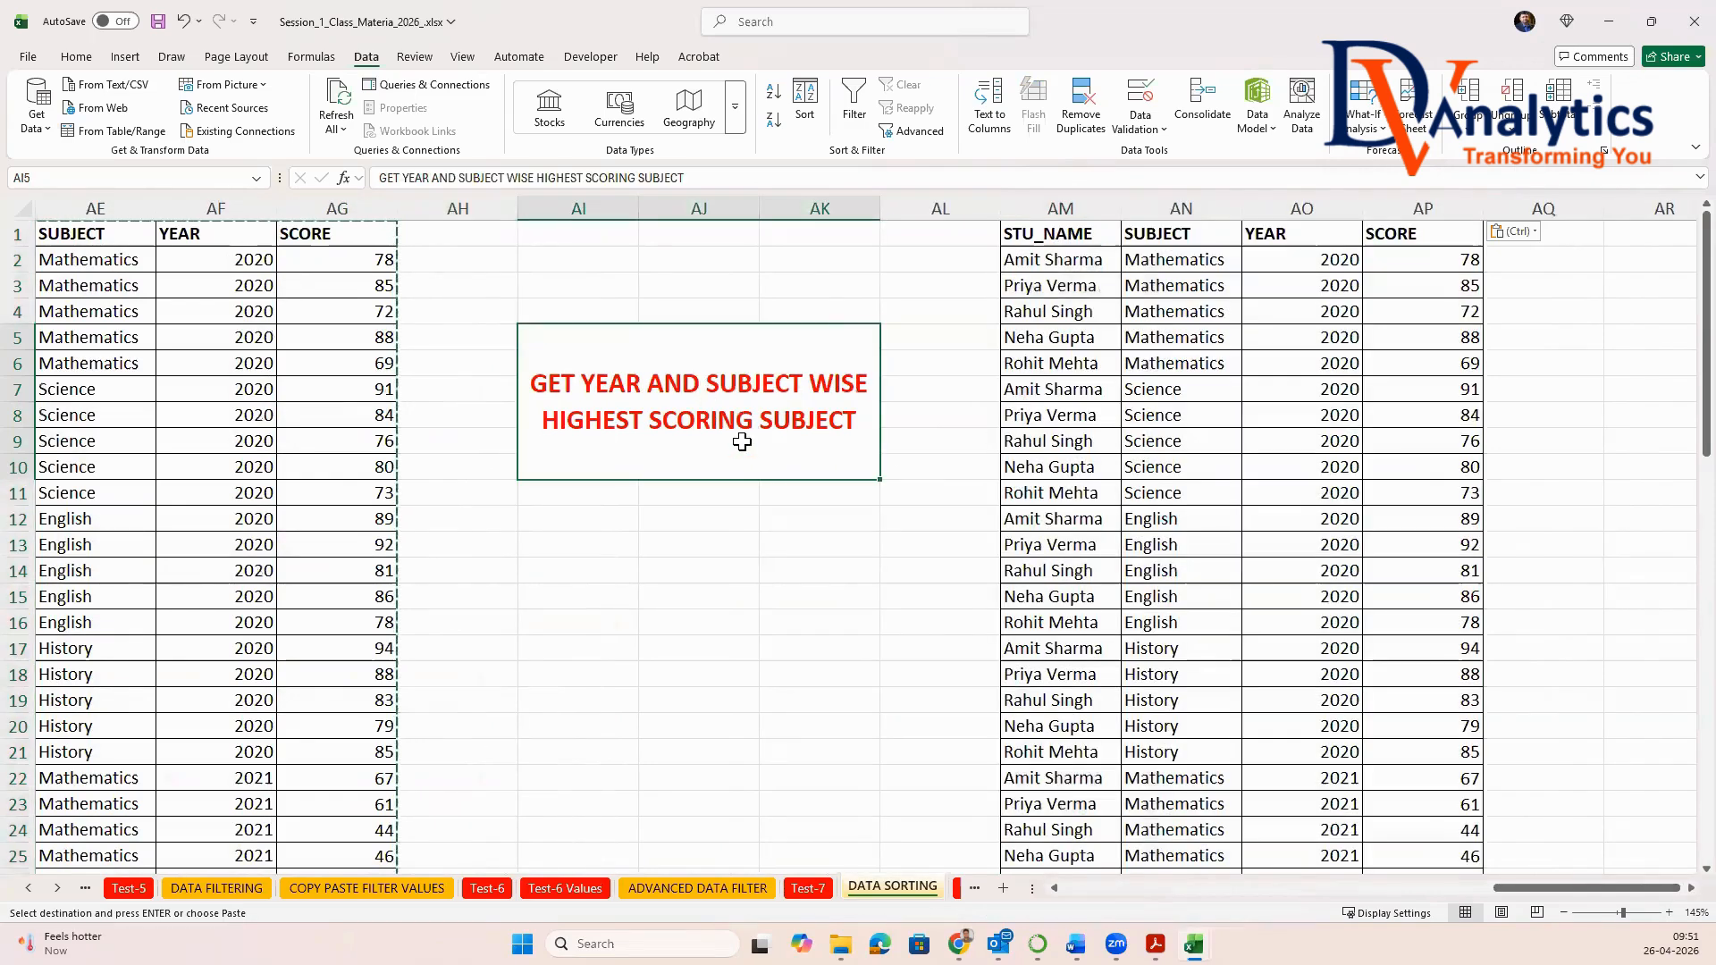
{"action": "left_click_drag", "start_coordinate": [1079, 208], "coordinate": [1423, 209]}
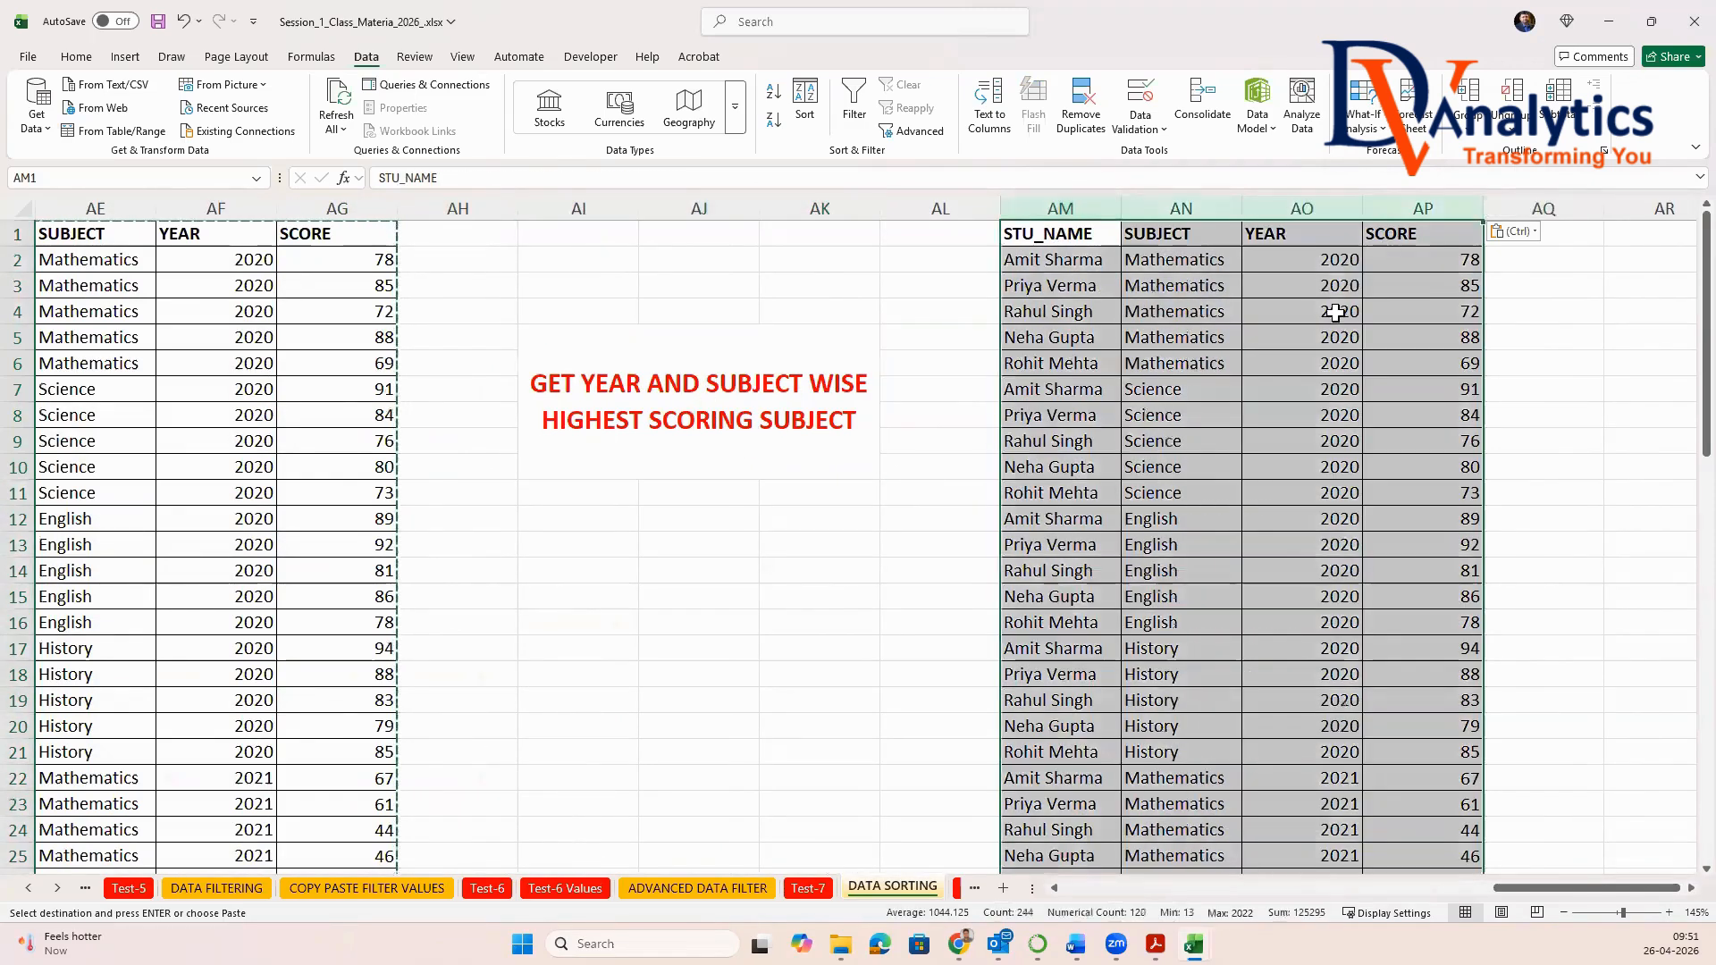
{"action": "left_click", "coordinate": [804, 105]}
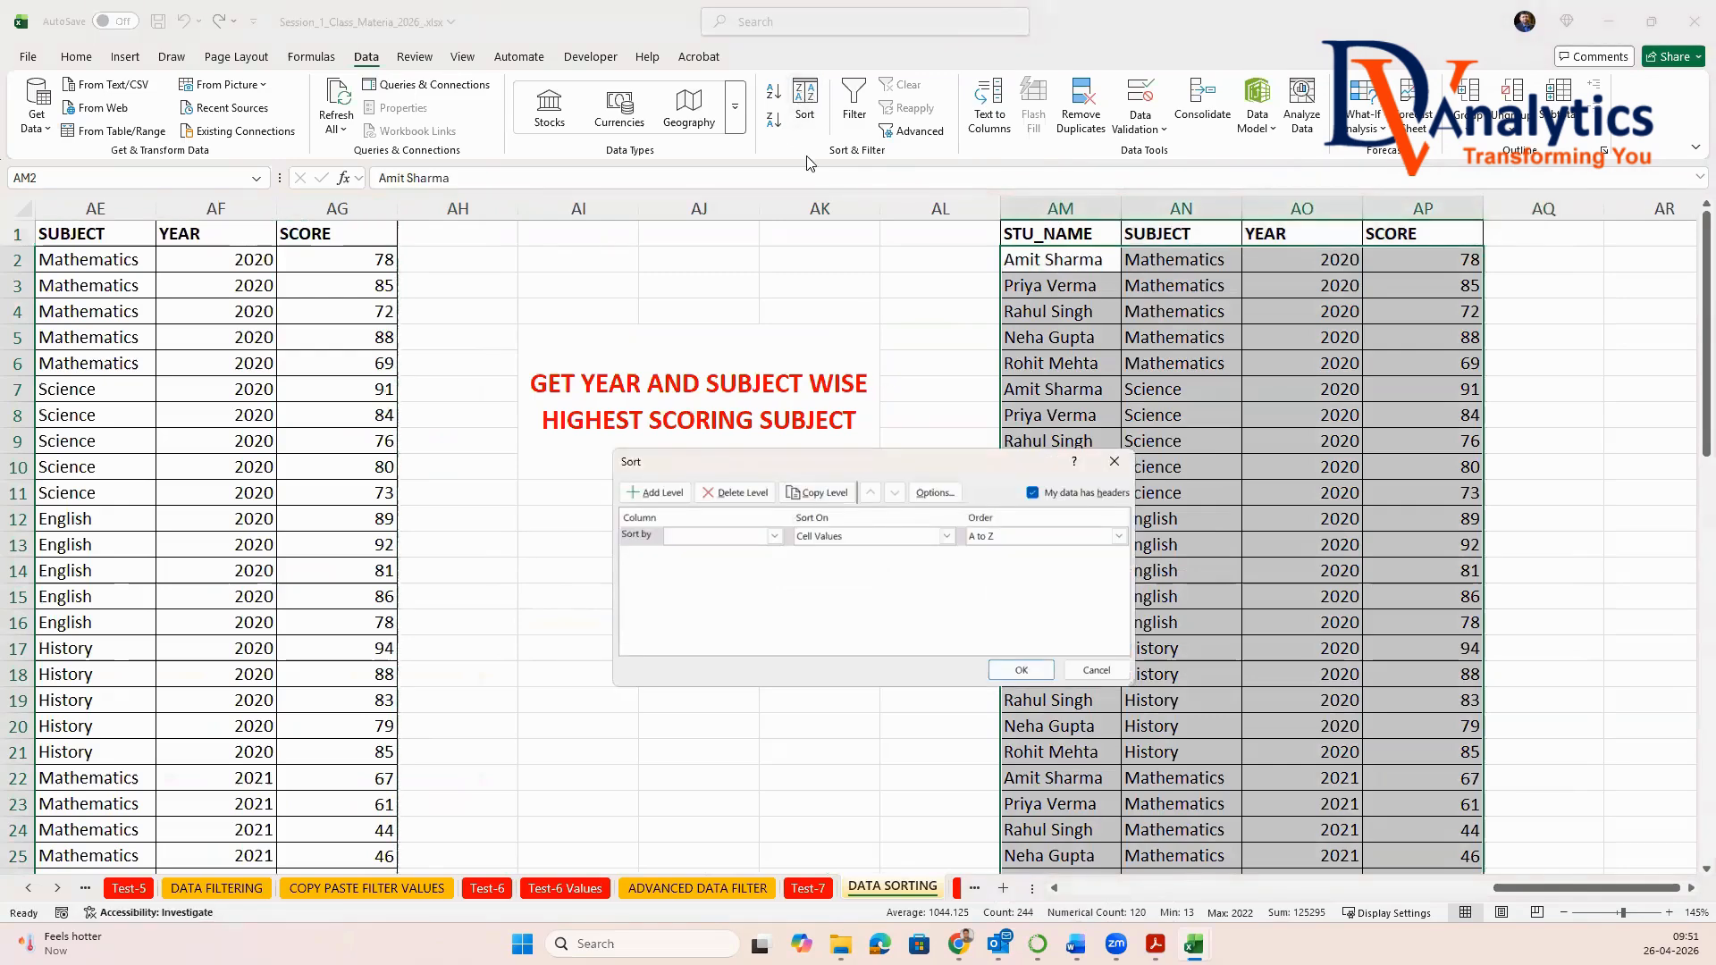
{"action": "left_click", "coordinate": [775, 536]}
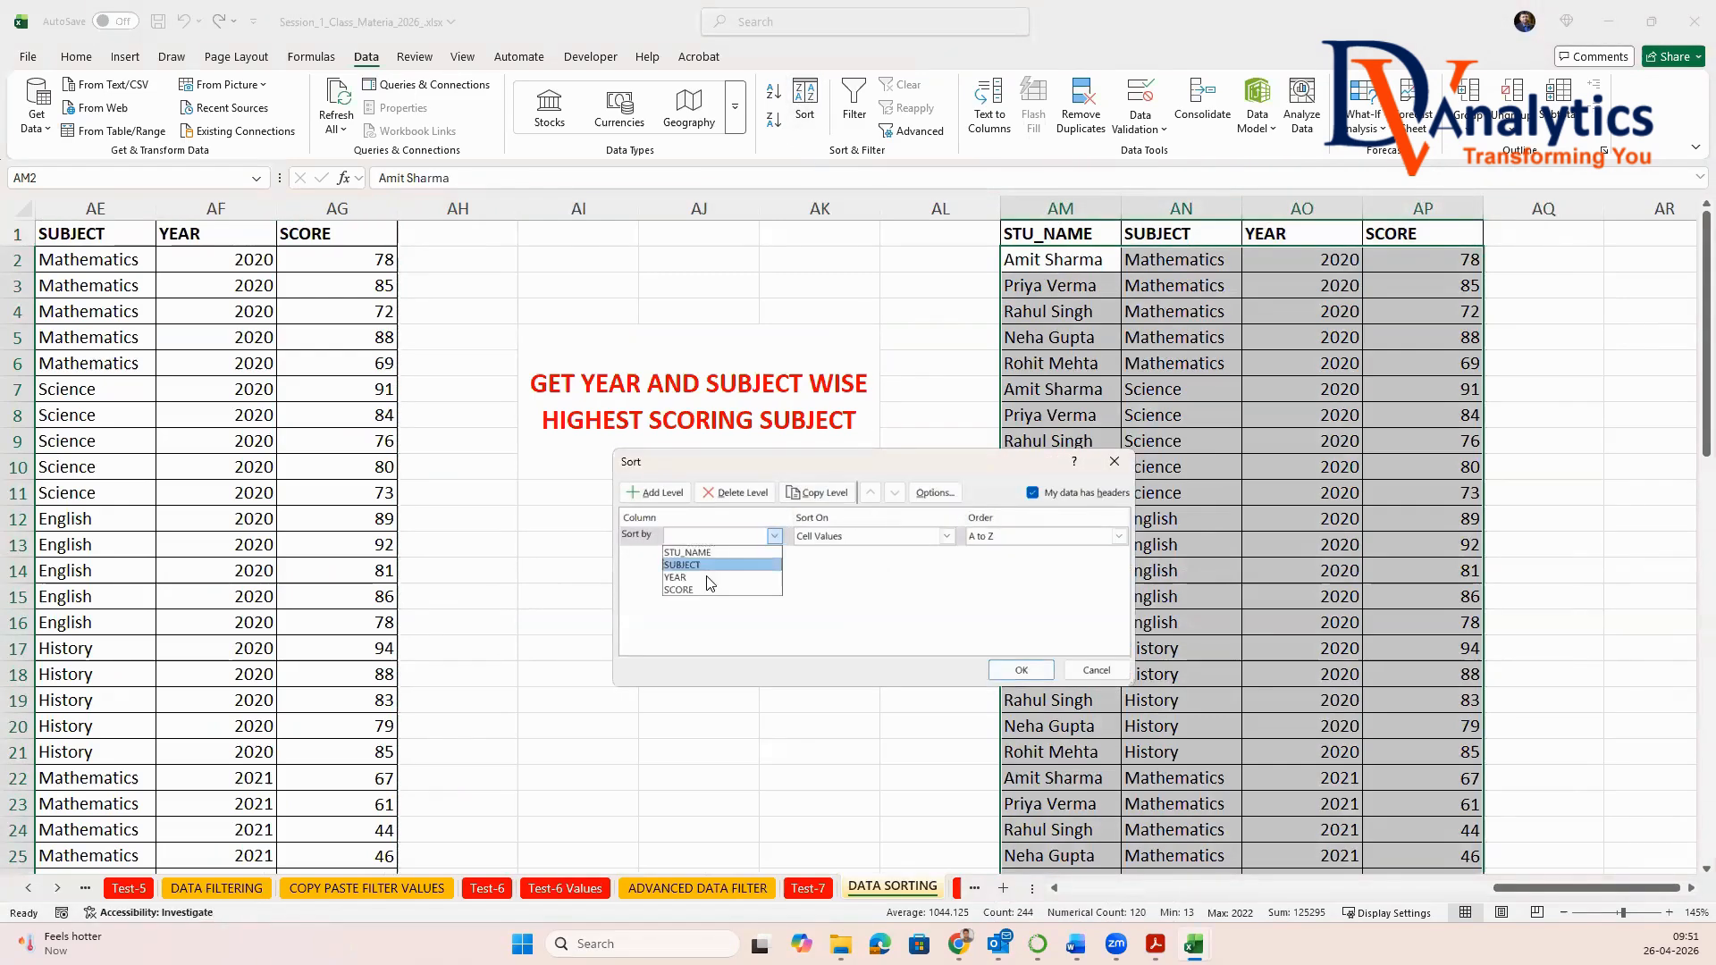
{"action": "left_click", "coordinate": [709, 578]}
{"action": "left_click", "coordinate": [653, 492]}
{"action": "left_click", "coordinate": [775, 556]}
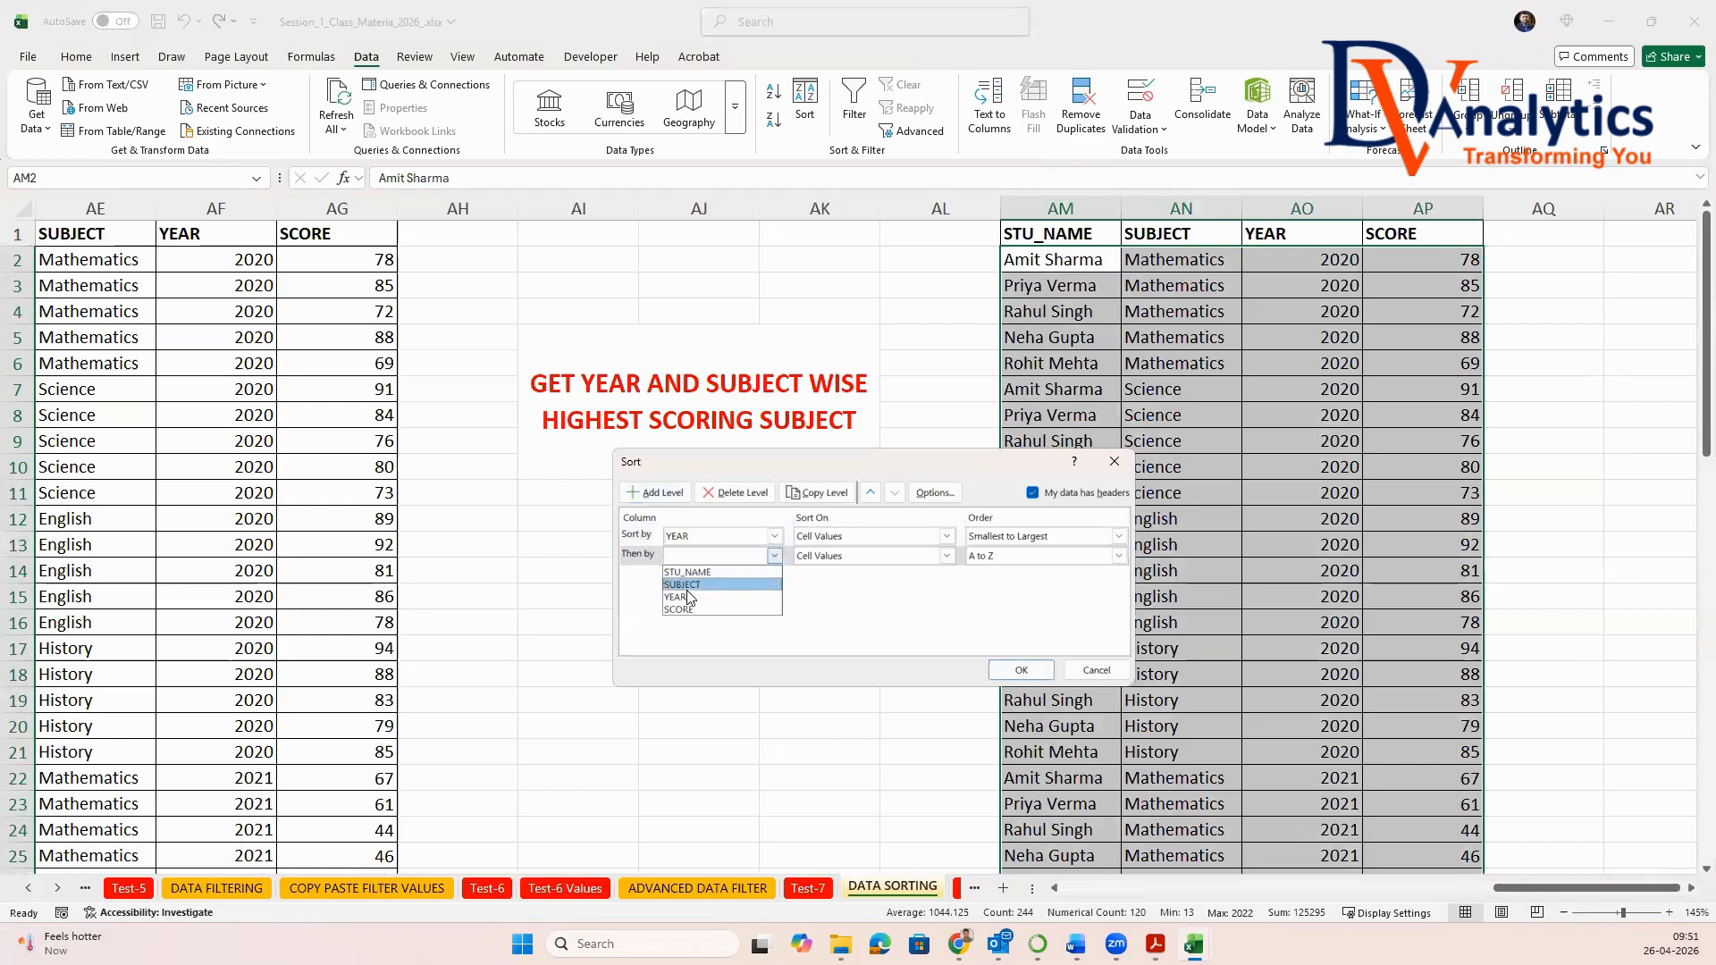
{"action": "left_click", "coordinate": [682, 584]}
Step: Add SCORE as the third sort level for columns AM to AP and open its order choices
{"action": "left_click", "coordinate": [653, 493]}
{"action": "left_click", "coordinate": [775, 575]}
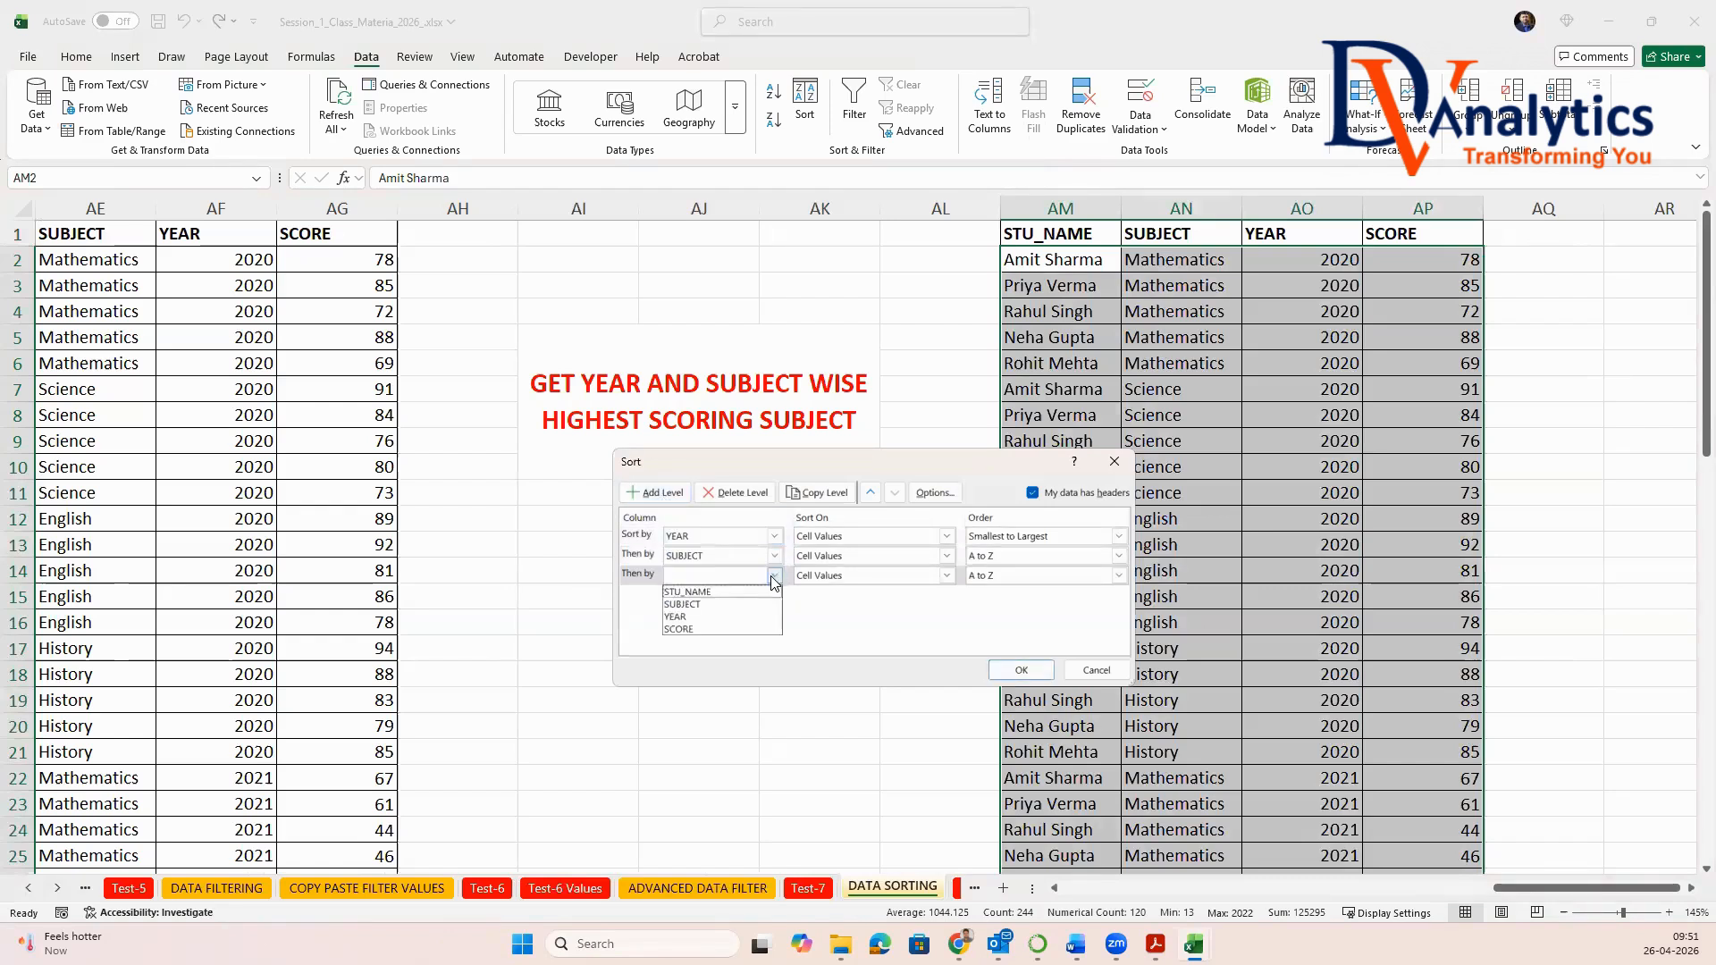
{"action": "left_click", "coordinate": [678, 629]}
{"action": "left_click", "coordinate": [1117, 575]}
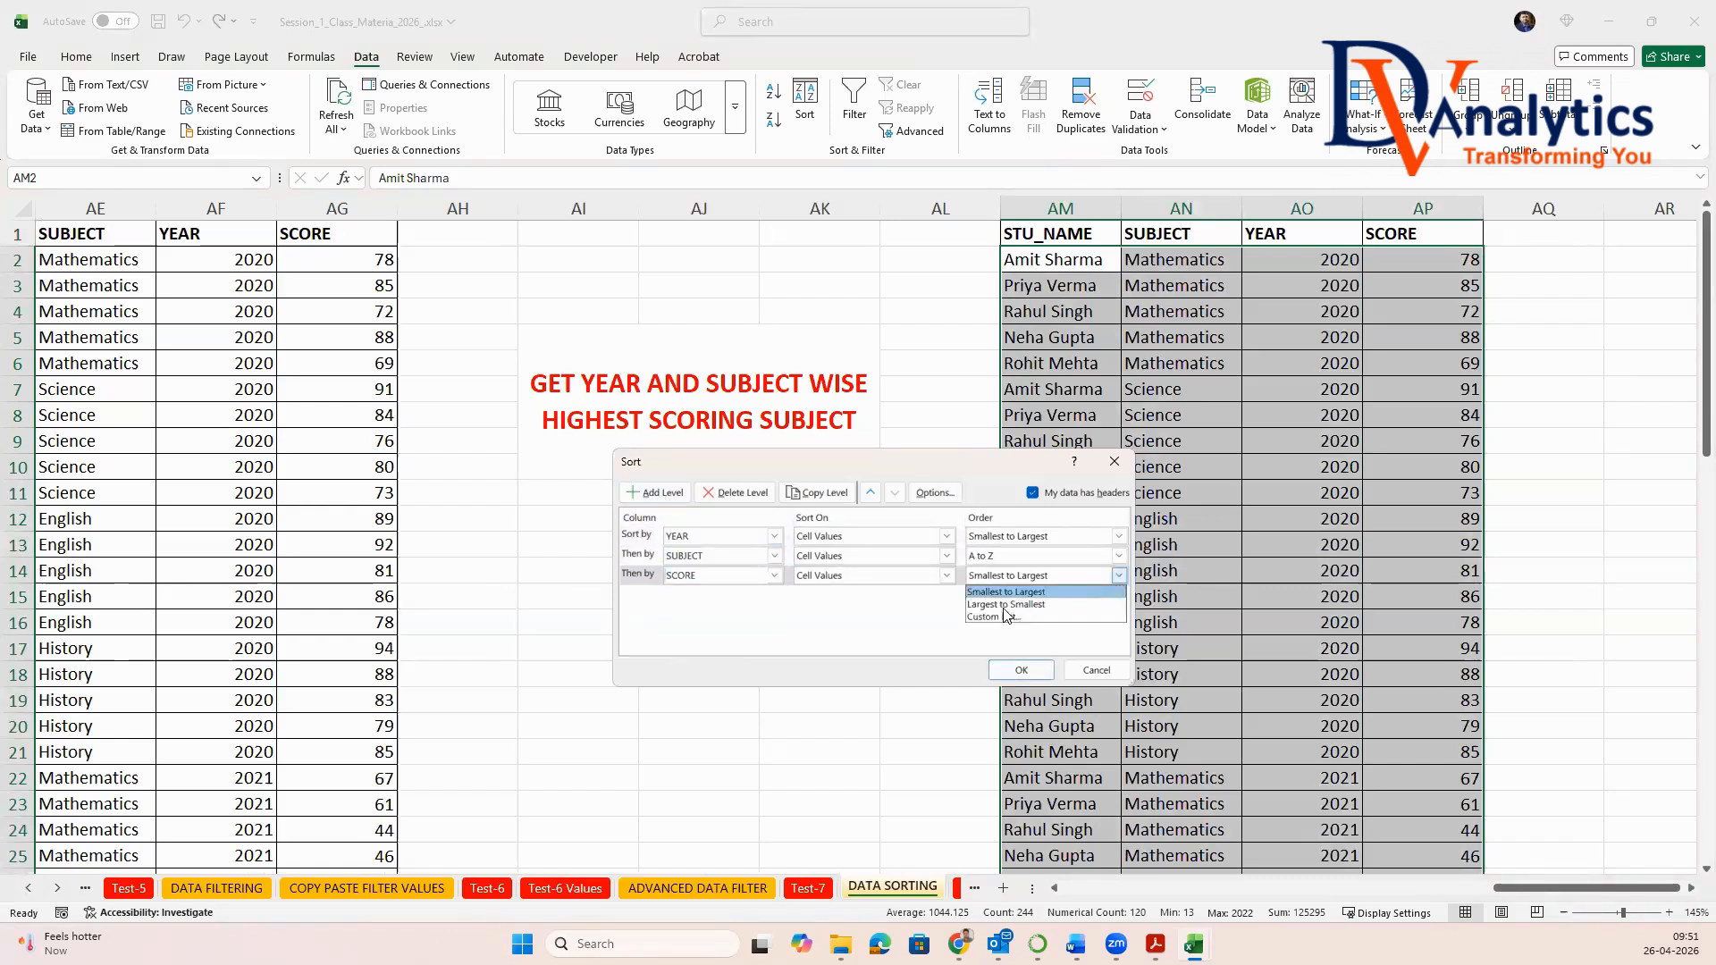